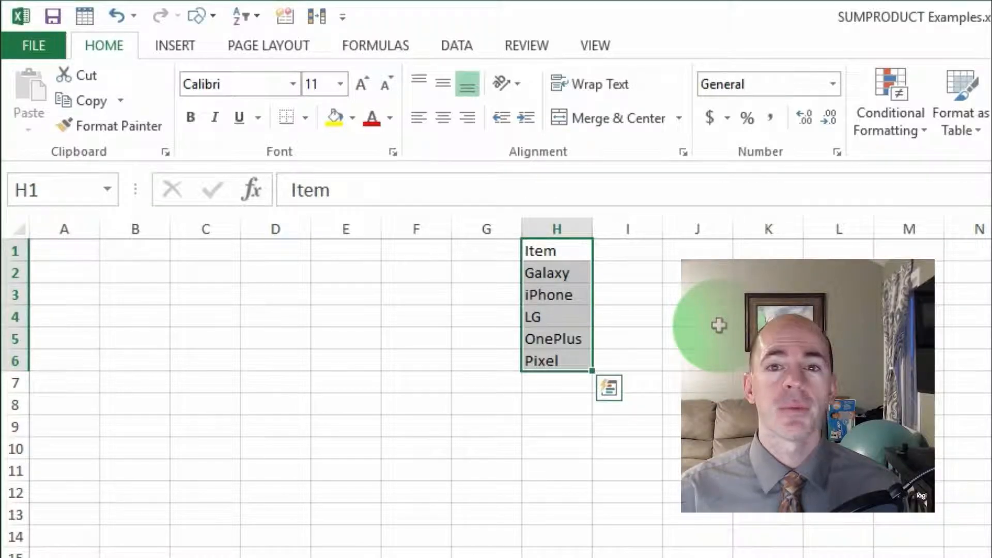
Number the five phone items from 1 to 5 in cells G2 to G6, beside the Item list
left_click(610, 251)
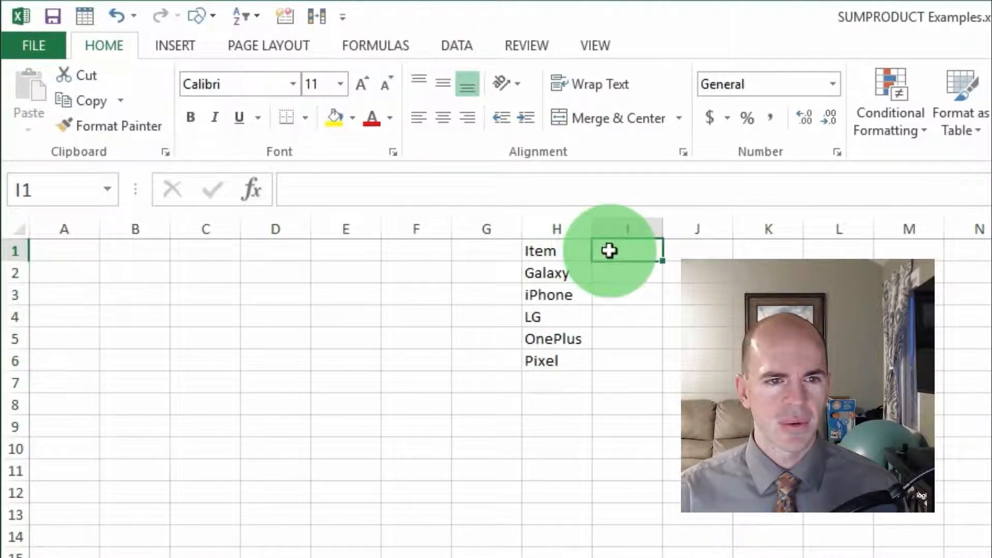
left_click(489, 267)
type("1")
key("Return")
type("2")
key("Return")
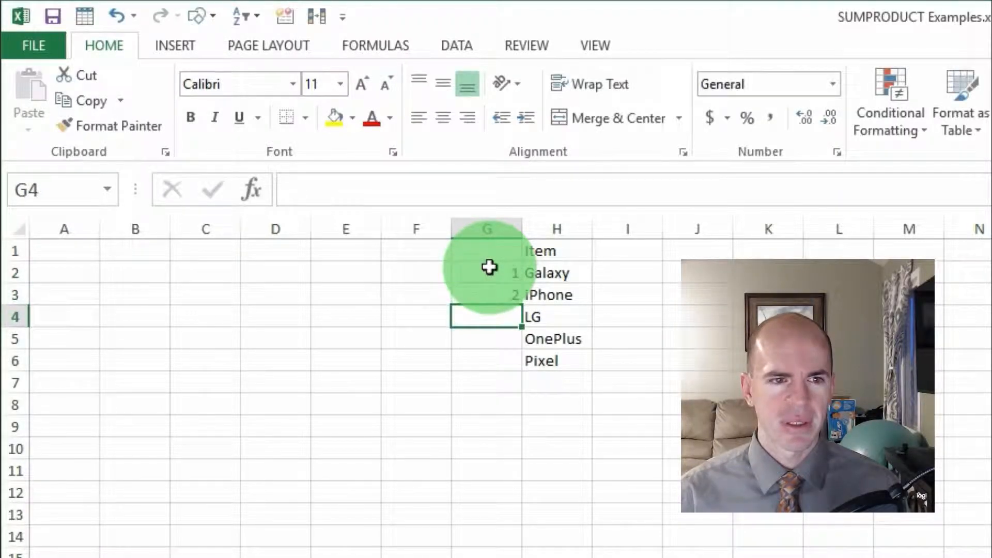
type("3")
key("Return")
type("4")
key("Return")
type("5")
key("Return")
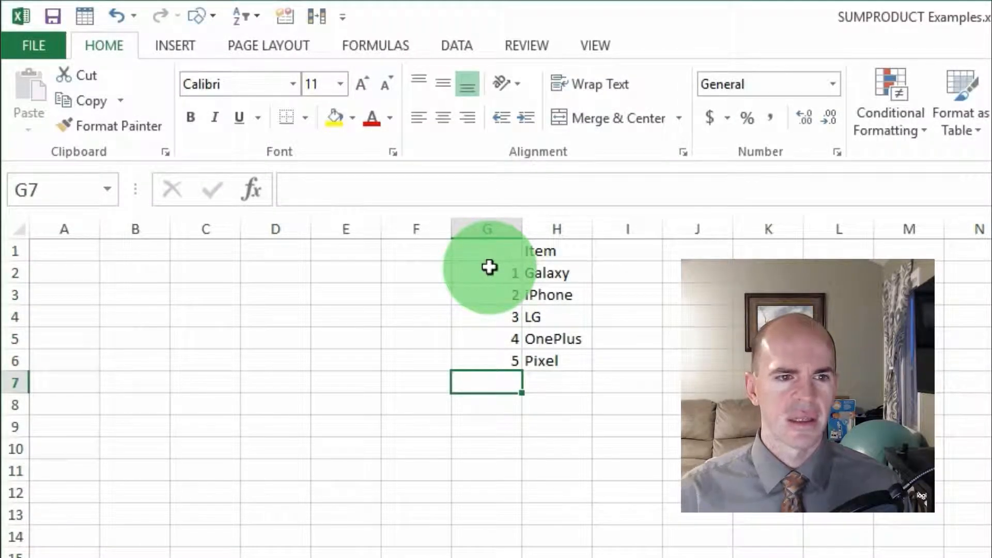
Enter the header "List" in cell B1
left_click(64, 245)
left_click(119, 250)
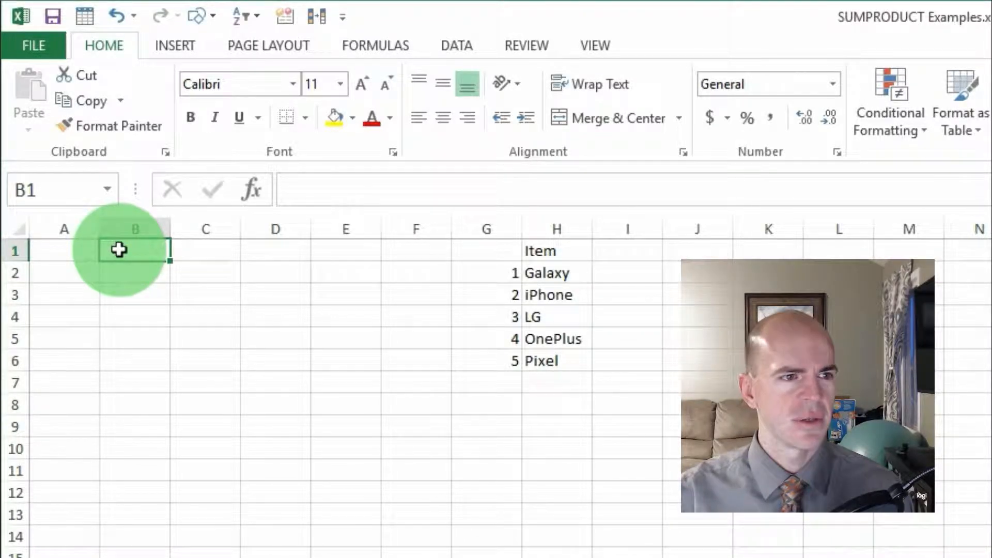
type("List")
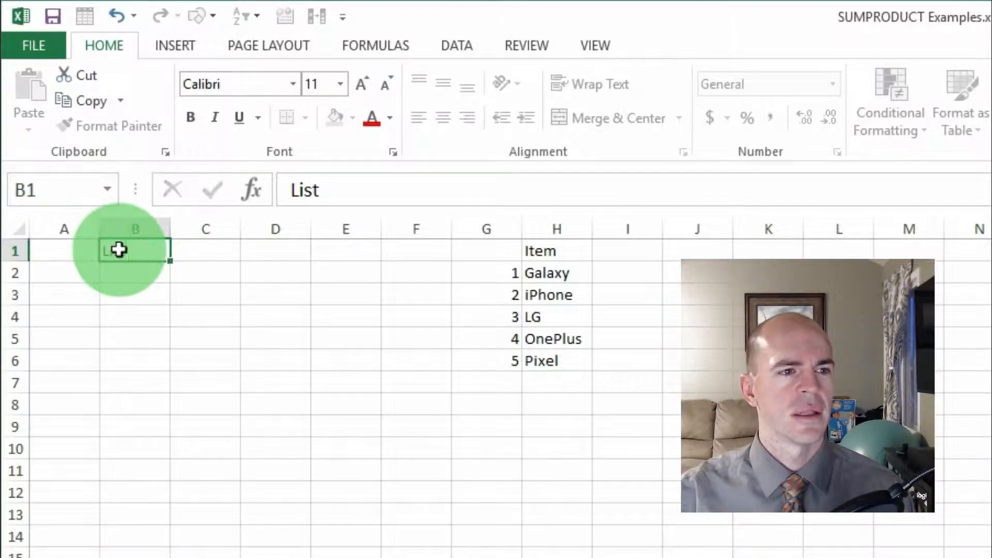
key("Return")
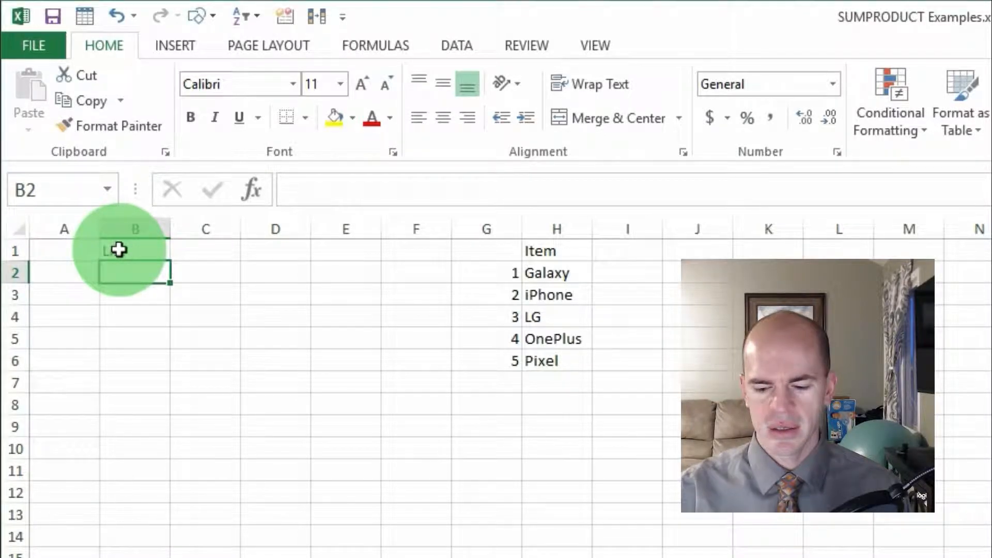
Enter the formula =RANDBETWEEN(1,5) in cell B2 to generate a random item number
type("=rand")
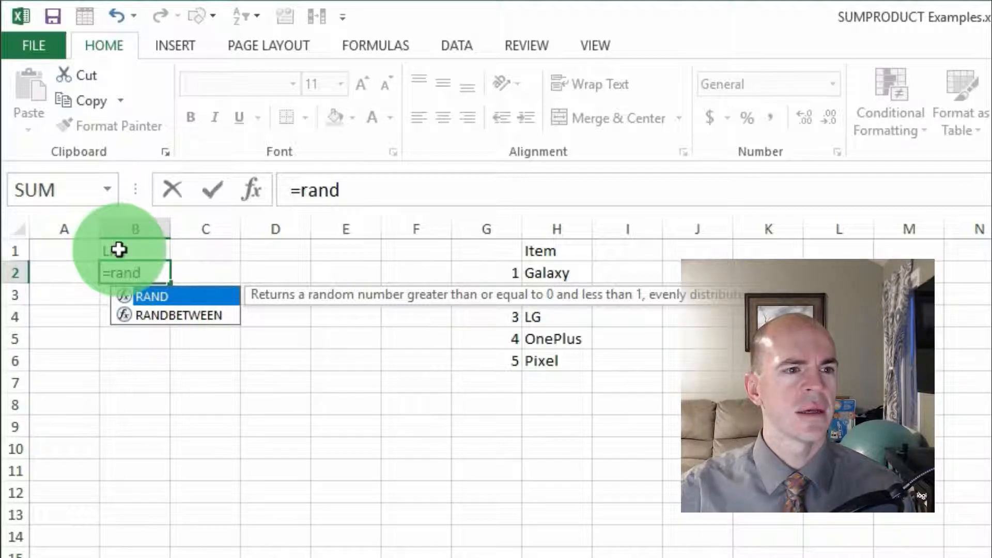
key("Down")
key("Tab")
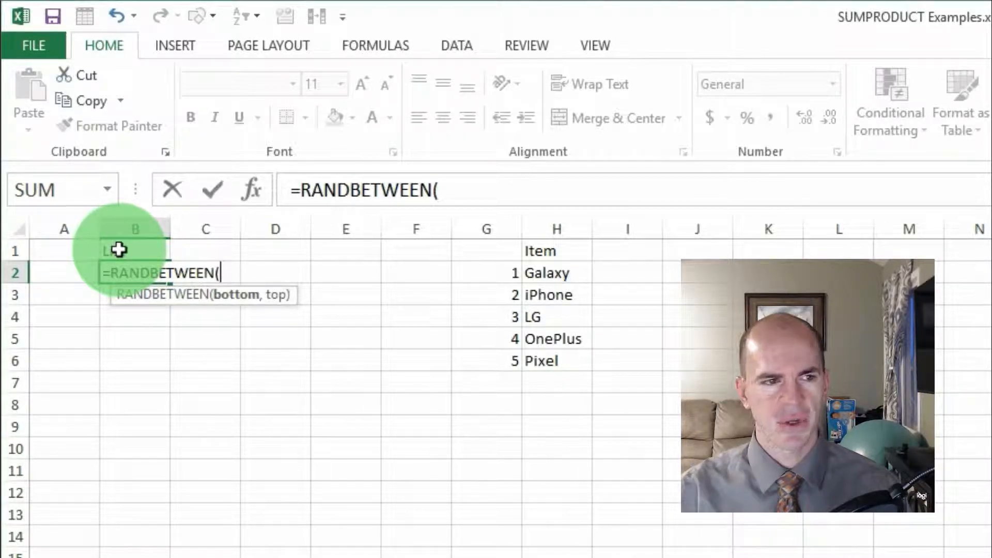
type("1,5")
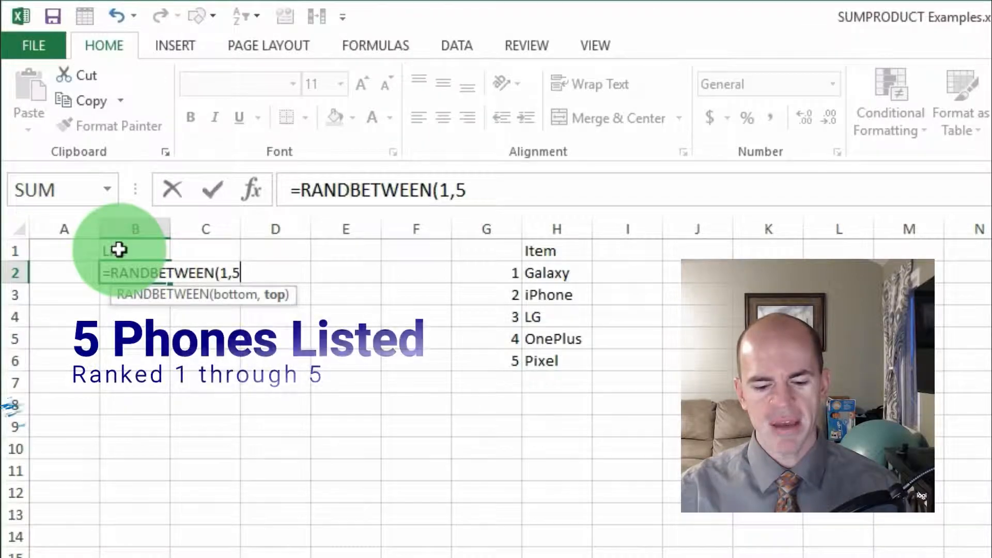
type(")")
key("Return")
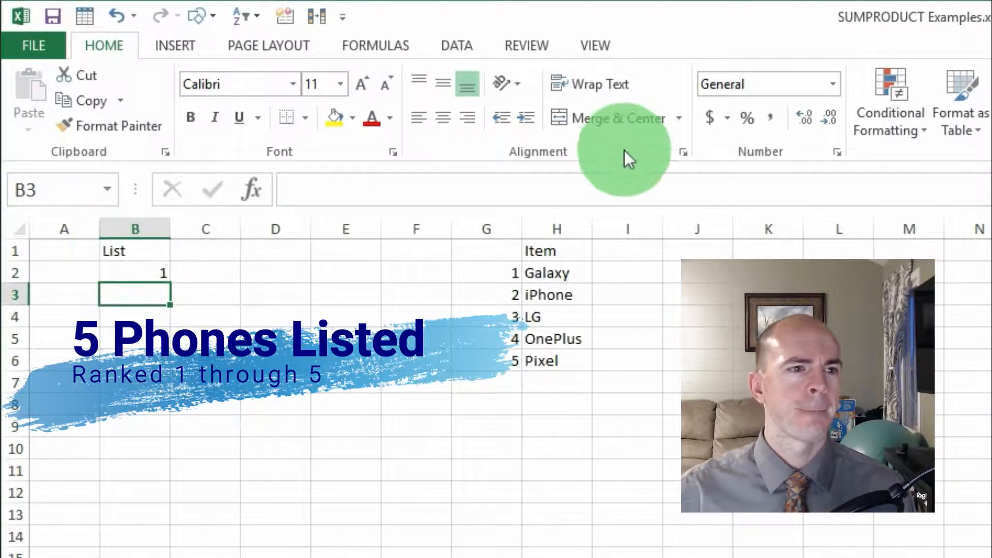
Enter =VLOOKUP(B2,$G$2:$H$6,2,FALSE) in cell A2 to return the phone name matching the random number
left_click(59, 271)
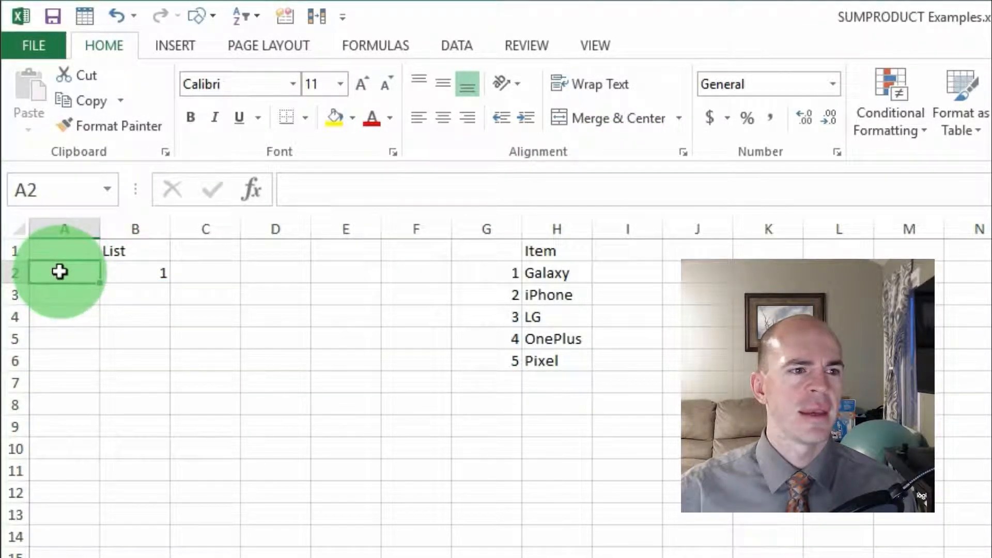
type("=vl")
key("Tab")
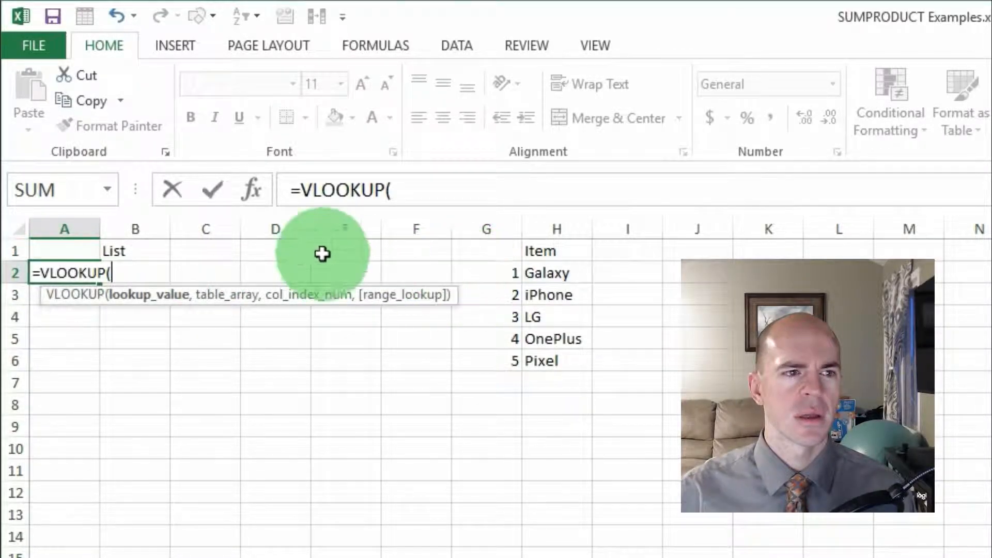
key("Right")
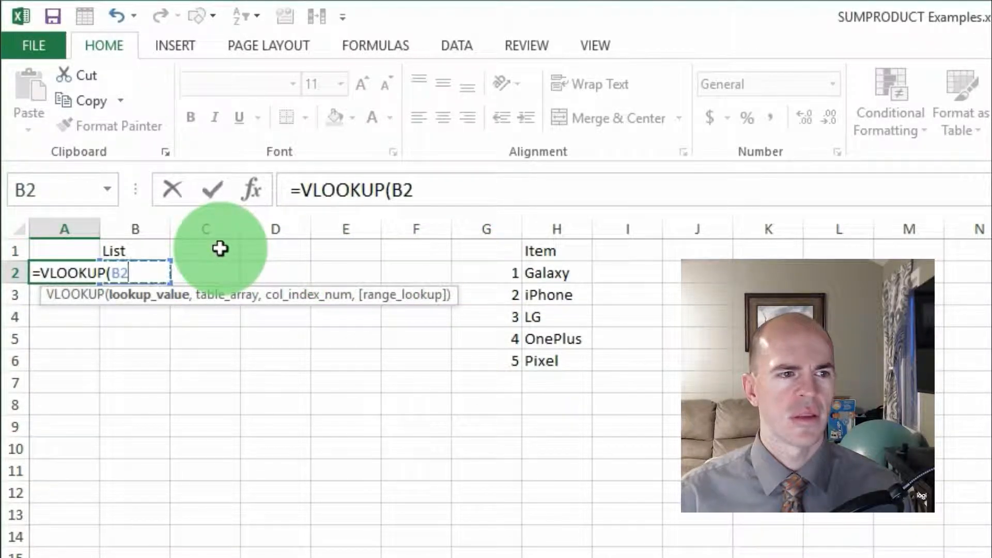
type(",")
left_click_drag(505, 273, 543, 358)
key("F4")
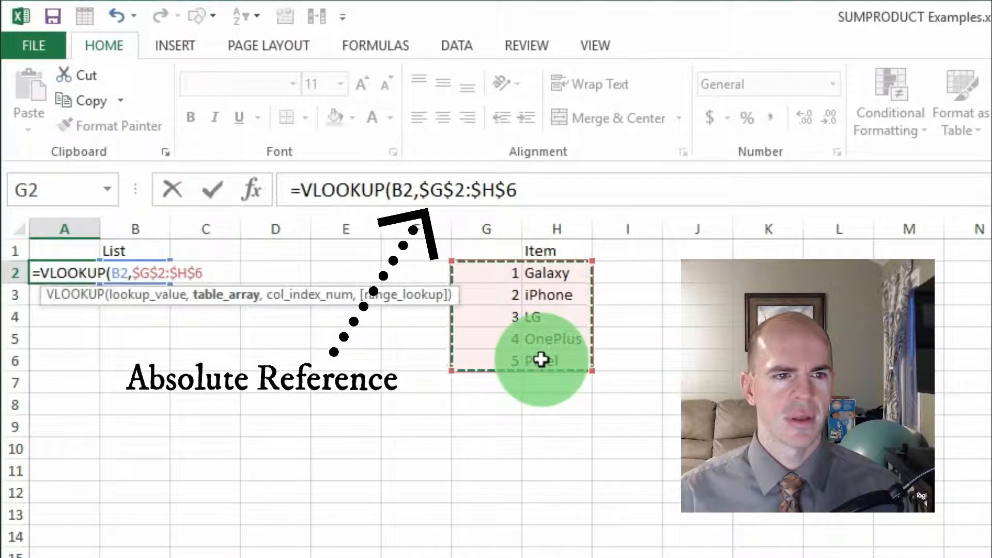
type(",")
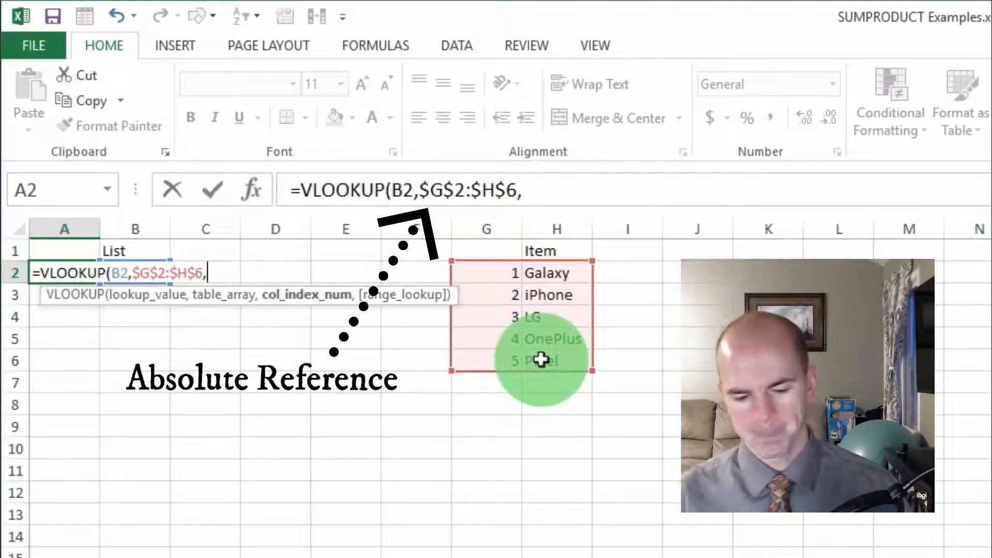
type("2,false)")
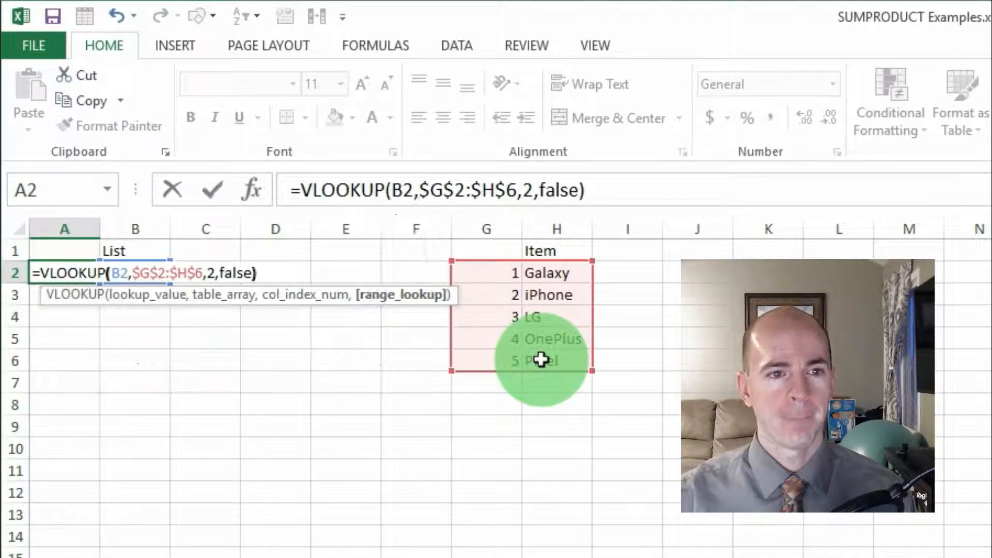
key("Return")
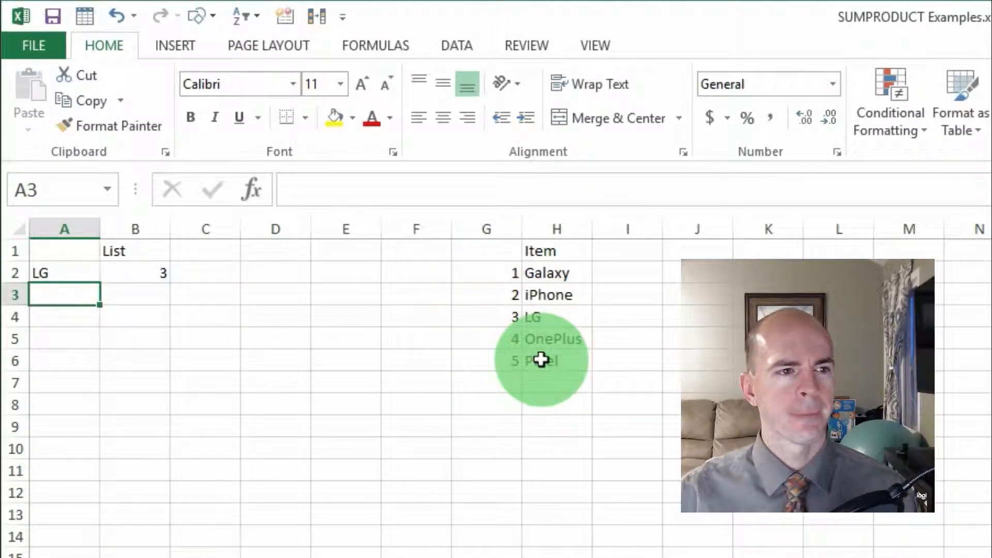
Fill the RANDBETWEEN formula in B2 and the VLOOKUP formula in A2 down to row 36
left_click(61, 271)
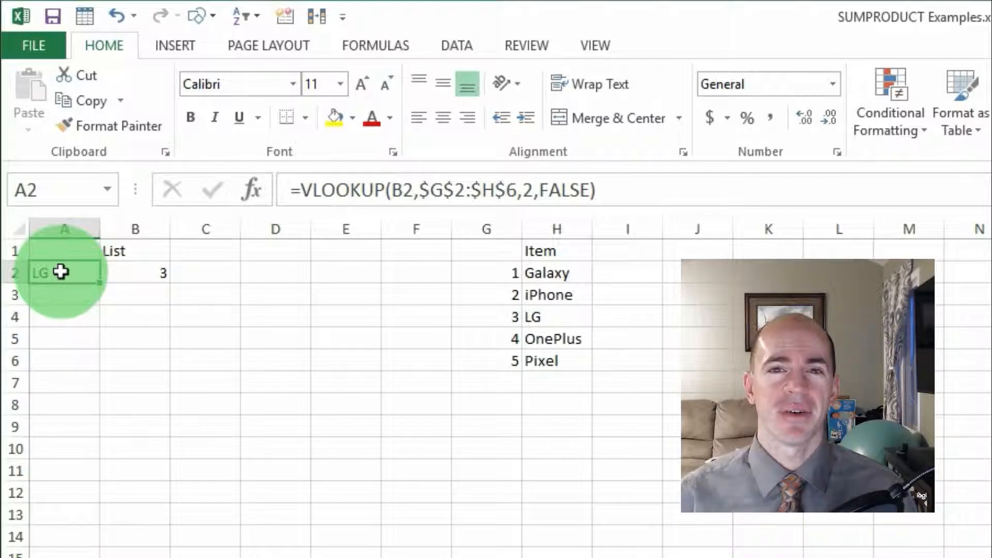
left_click(147, 280)
left_click_drag(170, 287, 146, 482)
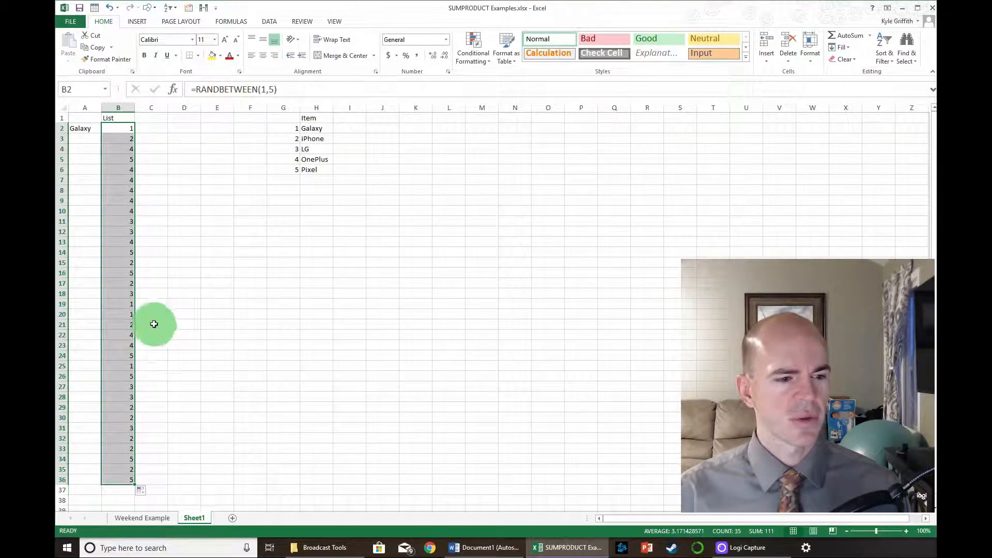
left_click(85, 128)
left_click_drag(102, 131, 118, 485)
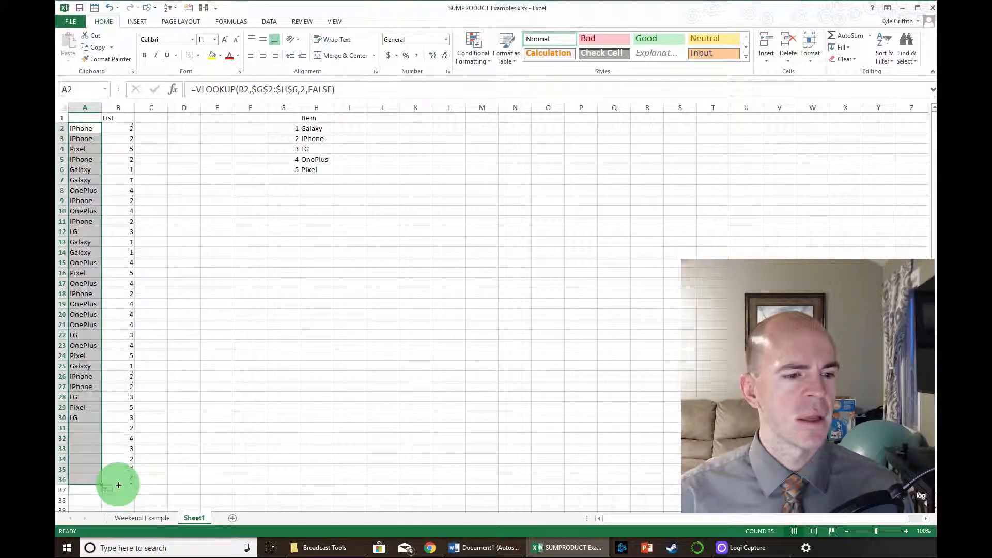
Enter the header "Item" in cell A1
left_click(85, 116)
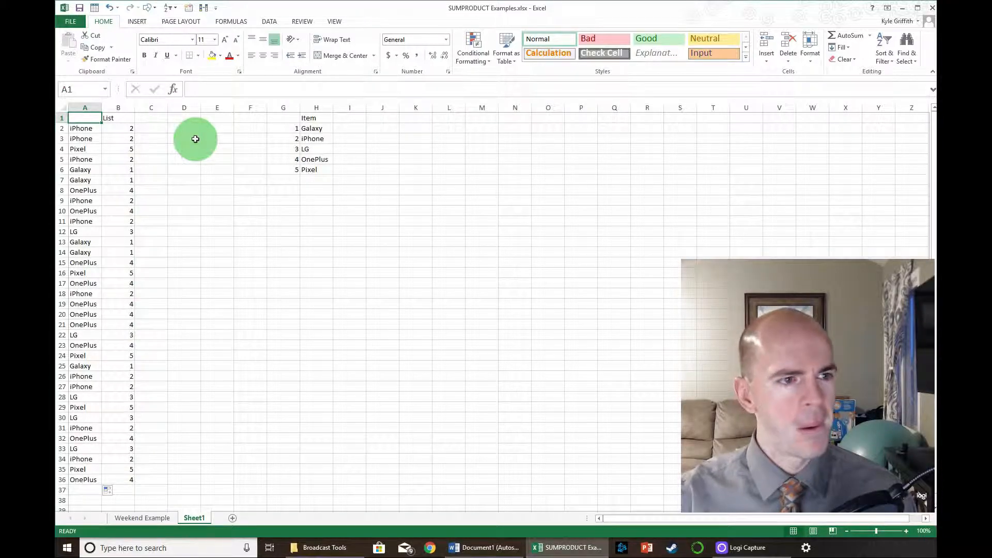
type("I")
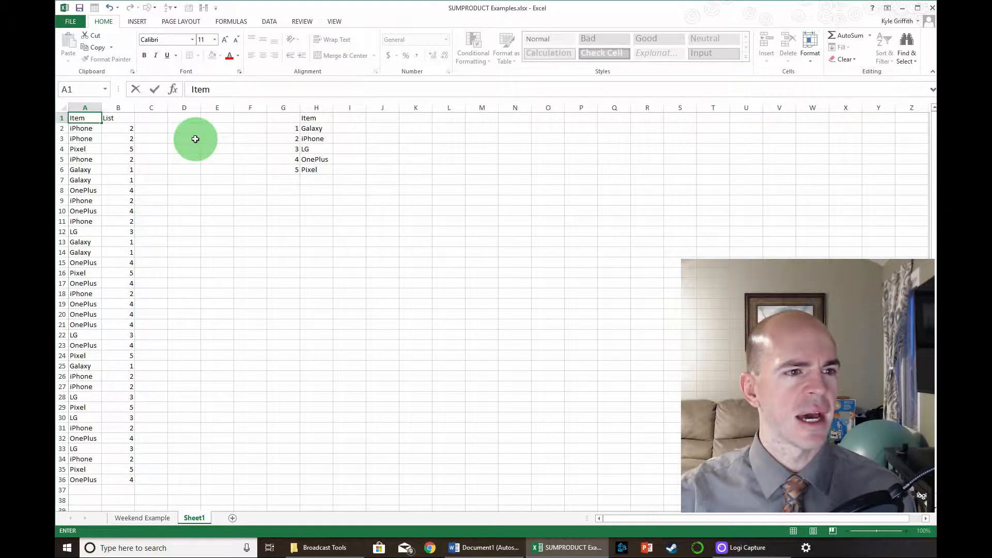
type("tem")
key("Return")
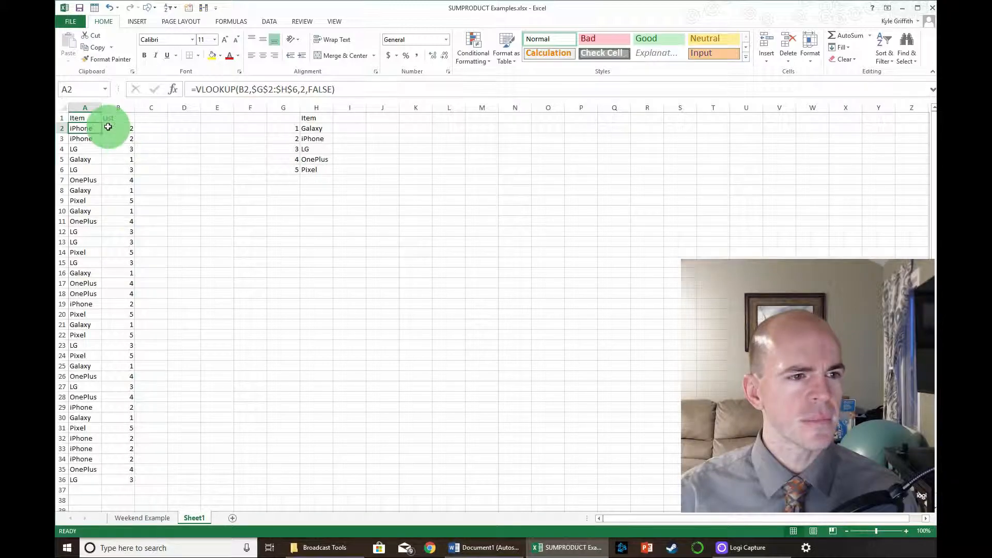
Enter 1 in cell E3 to make the random list recalculate, select the random numbers, and clear E3 again
left_click(217, 130)
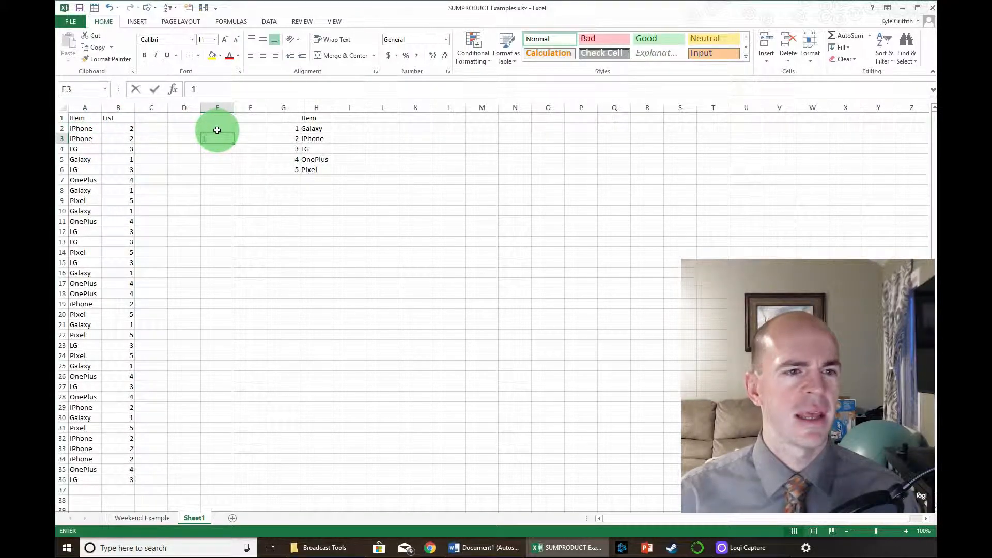
type("1")
key("Return")
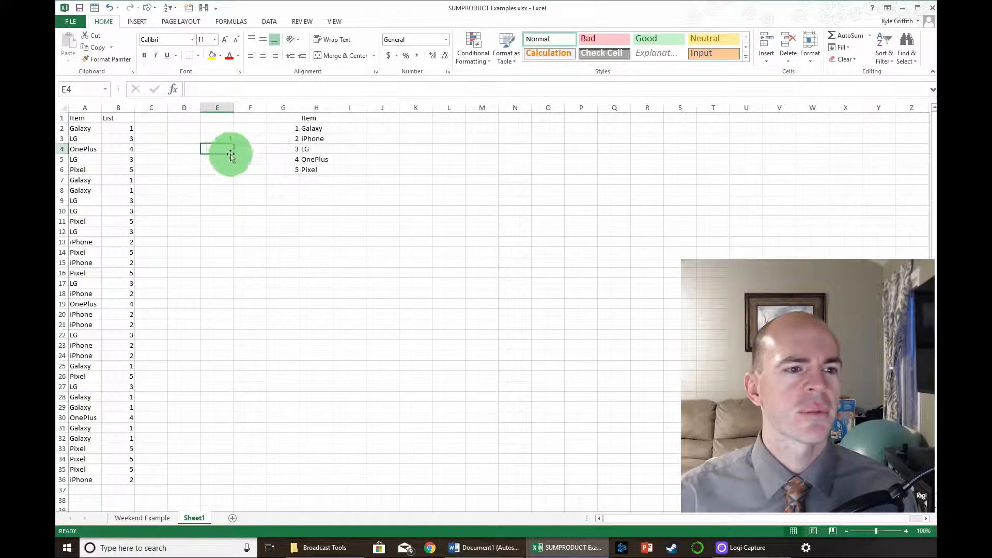
left_click_drag(131, 130, 150, 480)
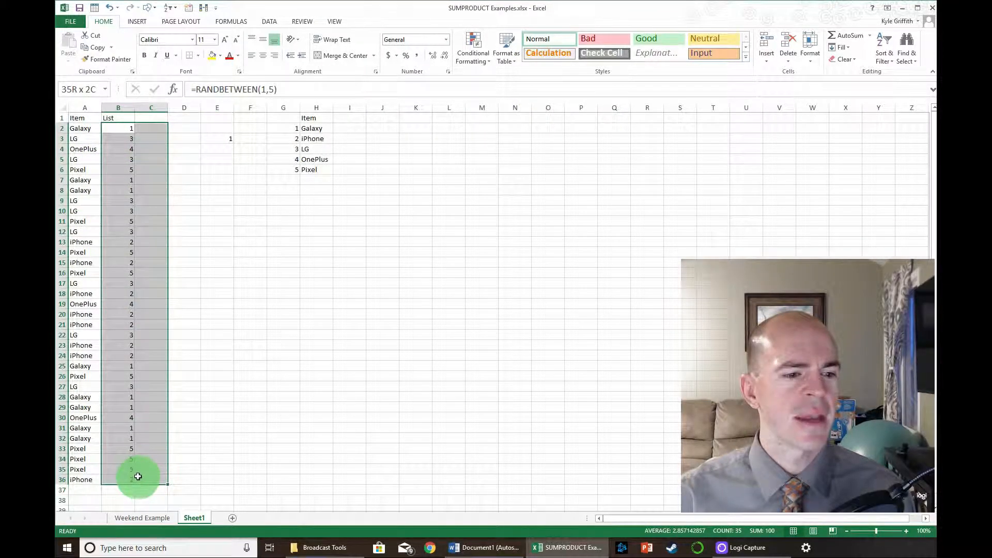
left_click(228, 140)
key("Delete")
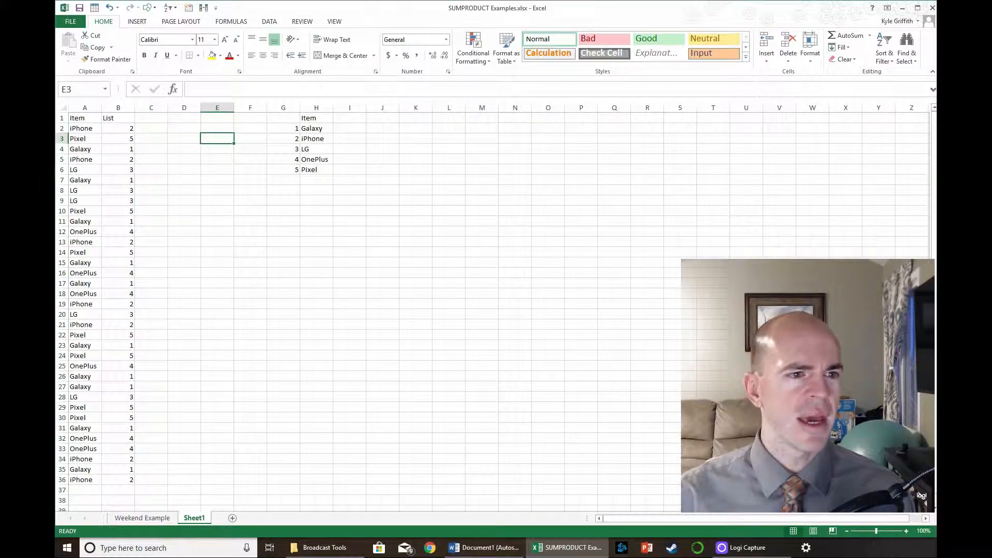
Replace the VLOOKUP formulas in A2:A36 with their static values by copying the range and pasting it onto itself as values
left_click_drag(81, 129, 78, 480)
key("ctrl+c")
right_click(81, 133)
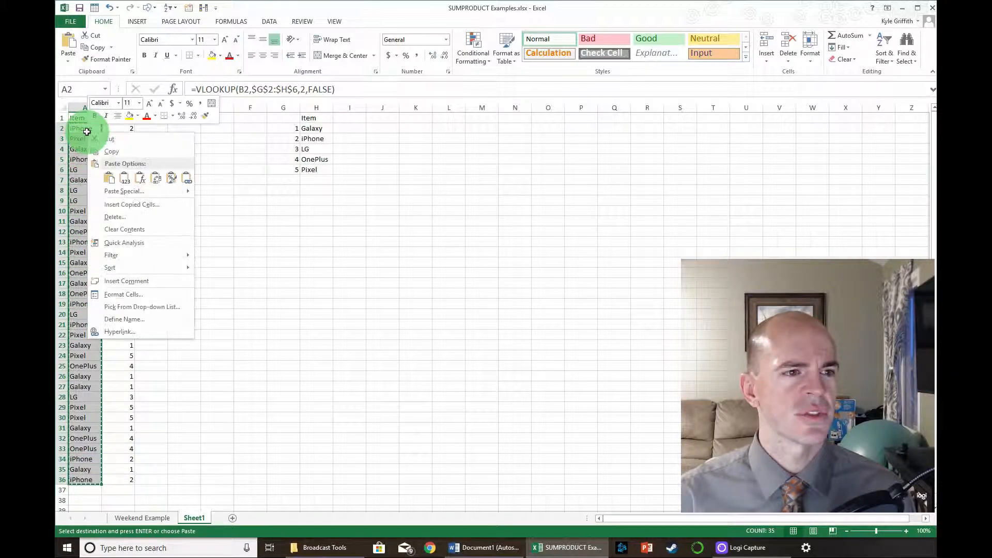
left_click(125, 181)
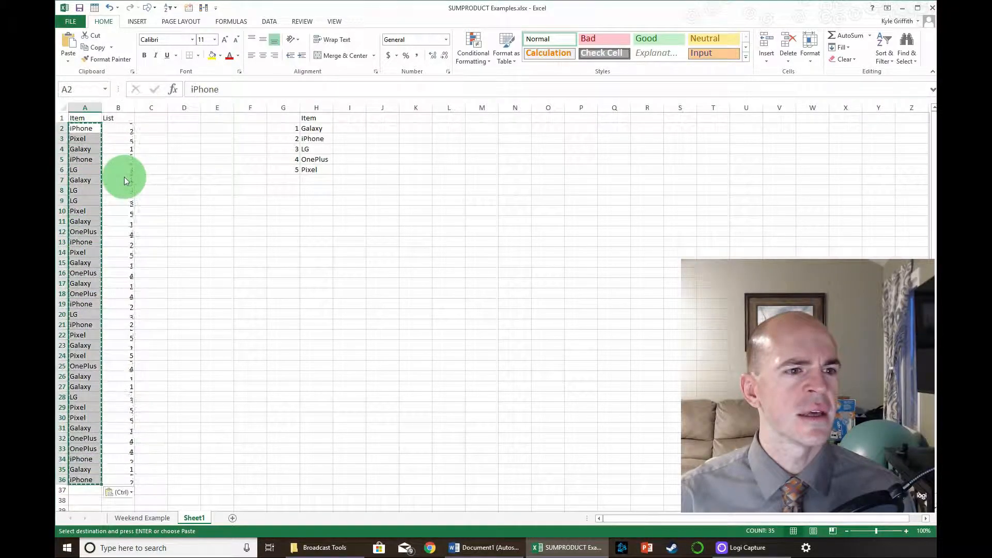
Delete the List helper column B and the two columns holding the numbered phone lookup table
left_click(124, 106)
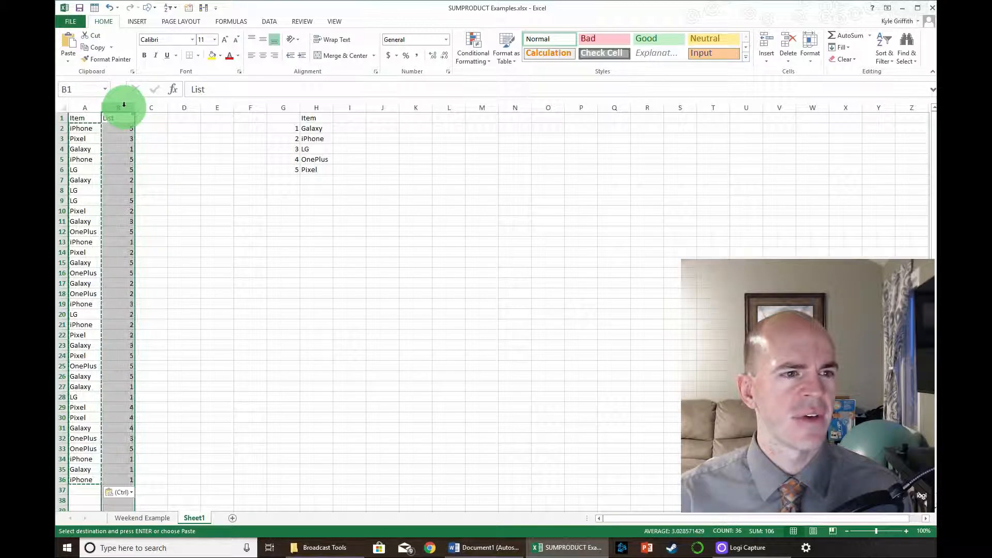
right_click(125, 108)
left_click(156, 192)
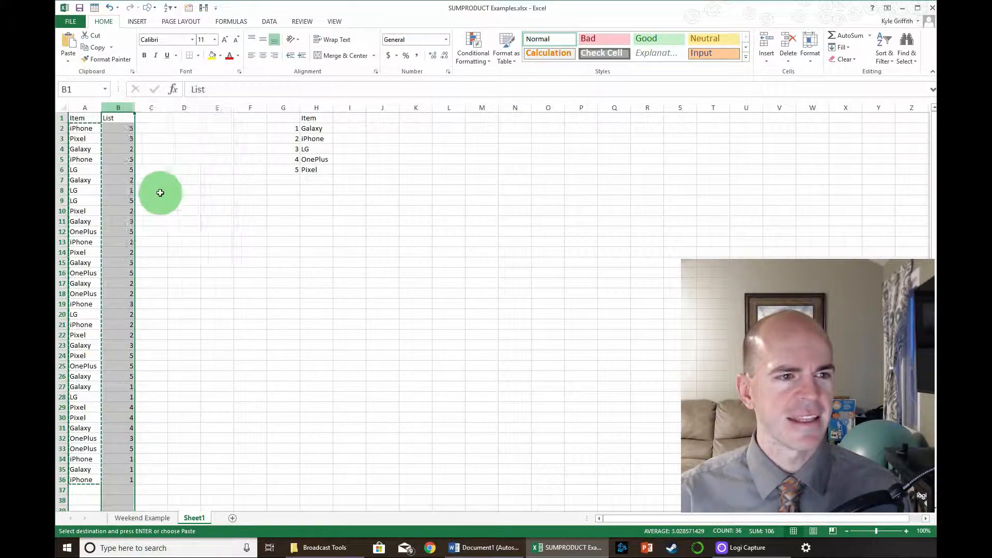
left_click_drag(251, 109, 271, 107)
right_click(270, 106)
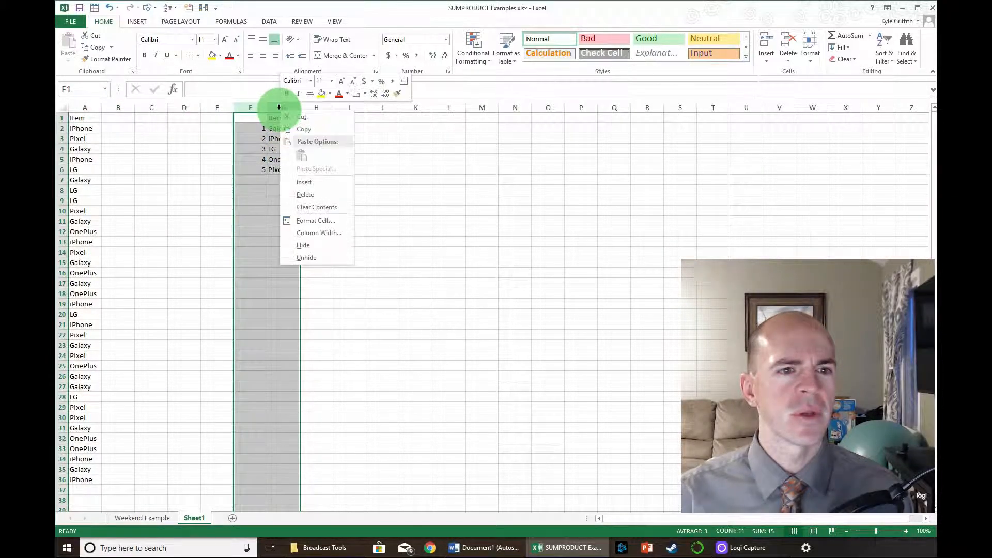
left_click(301, 200)
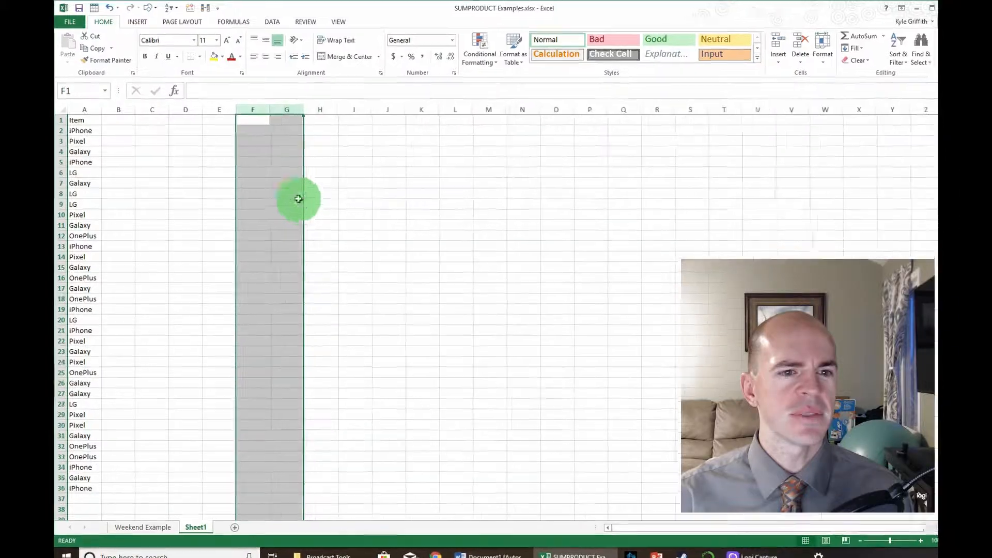
Enter the header "Date" in cell B1
left_click(119, 120)
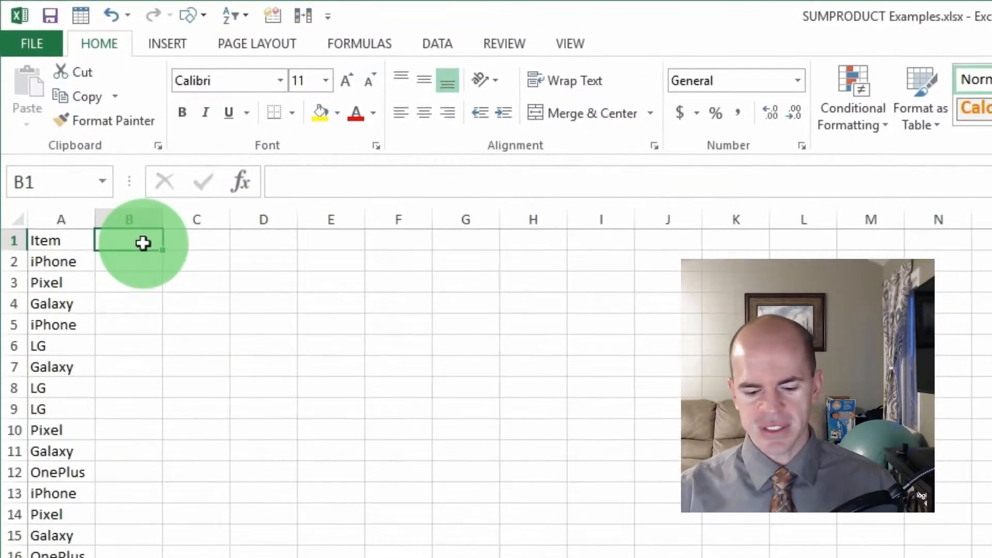
type("Date")
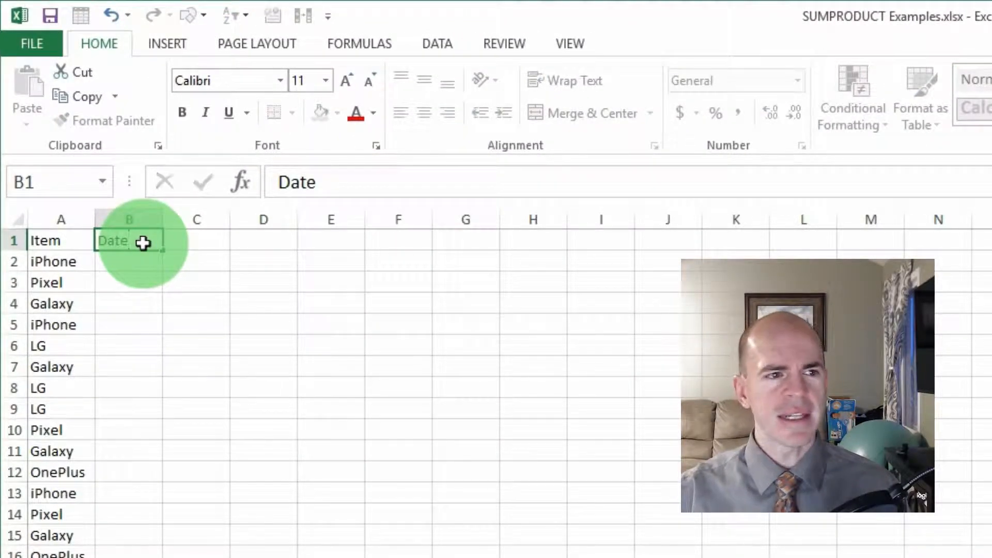
key("Return")
Enter =RANDBETWEEN("1/1/2019","1/31/2019") in B2 and fill it down the Date column alongside the items
type("=")
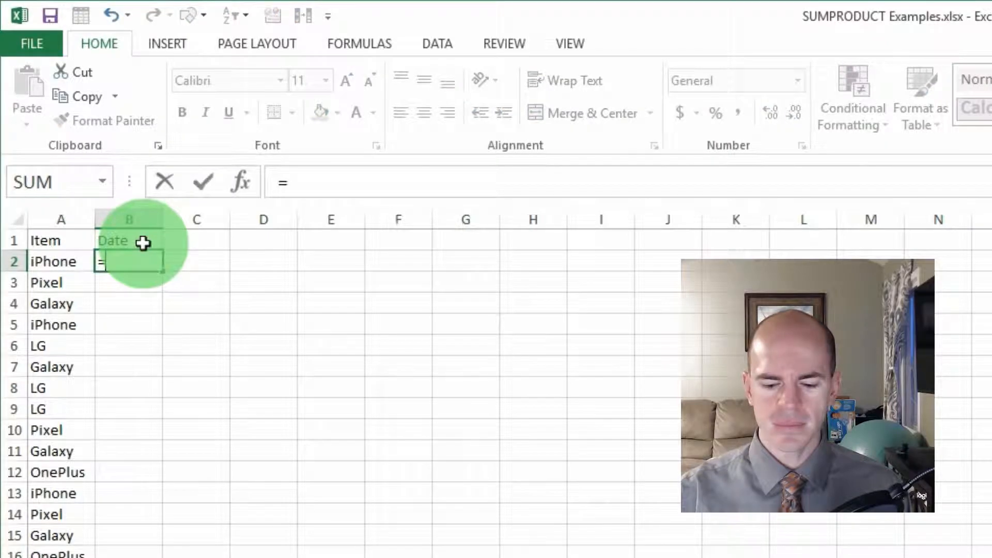
type("rand")
key("Tab")
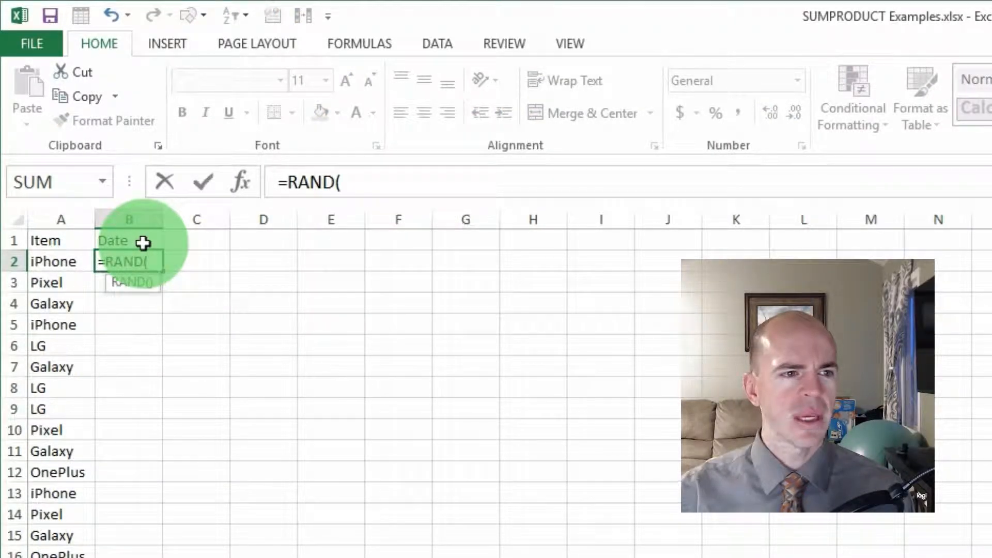
key("BackSpace")
type("b")
key("Tab")
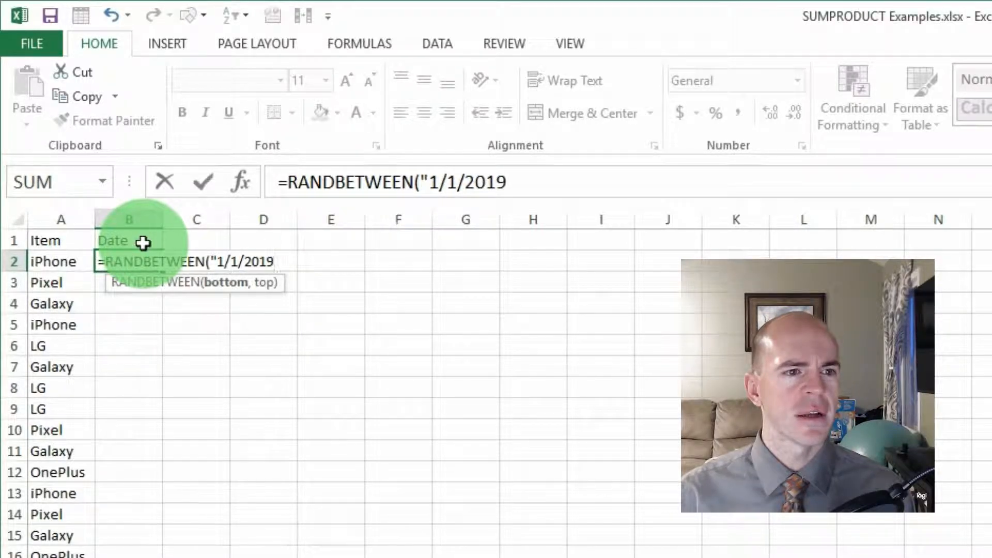
type("\"1/1/2019\",\"1/31/")
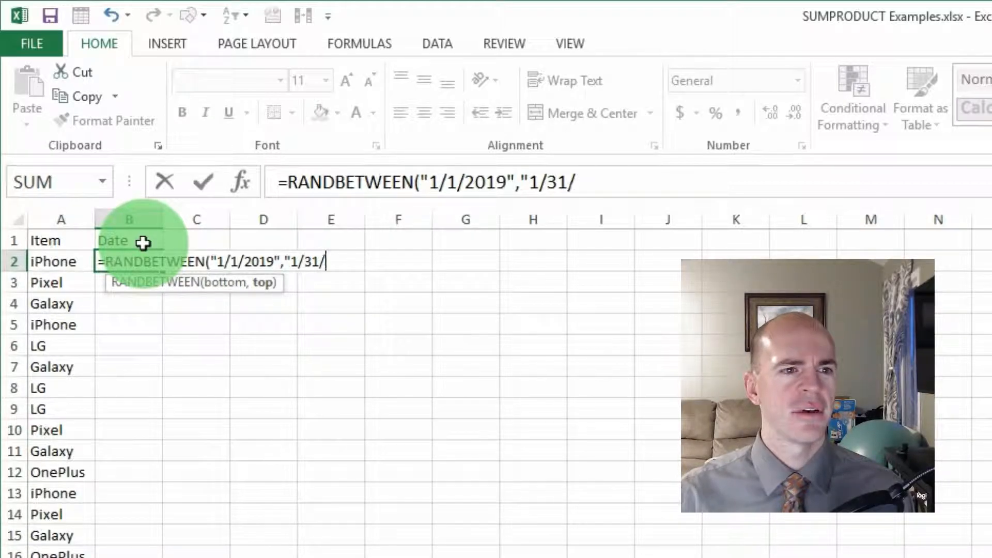
type("2019\"")
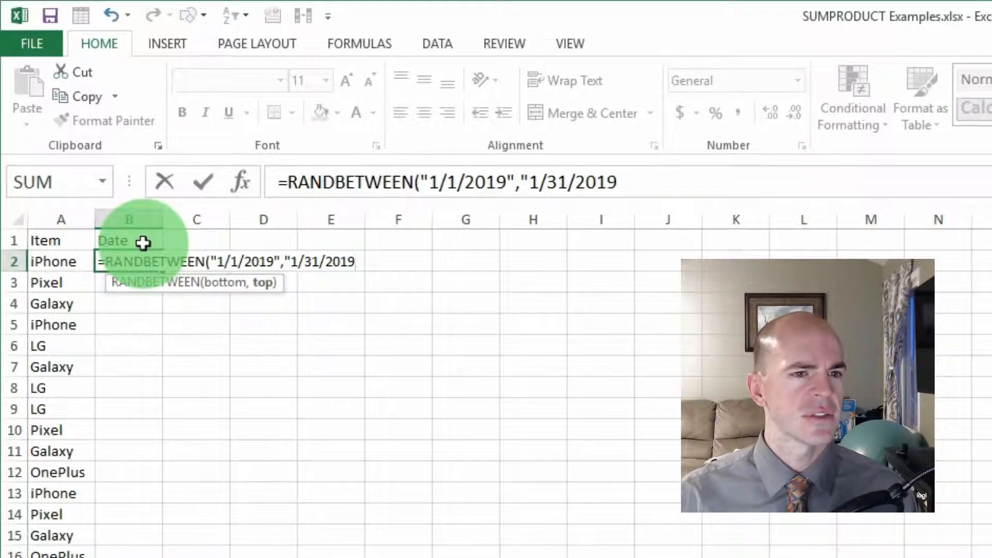
type(")")
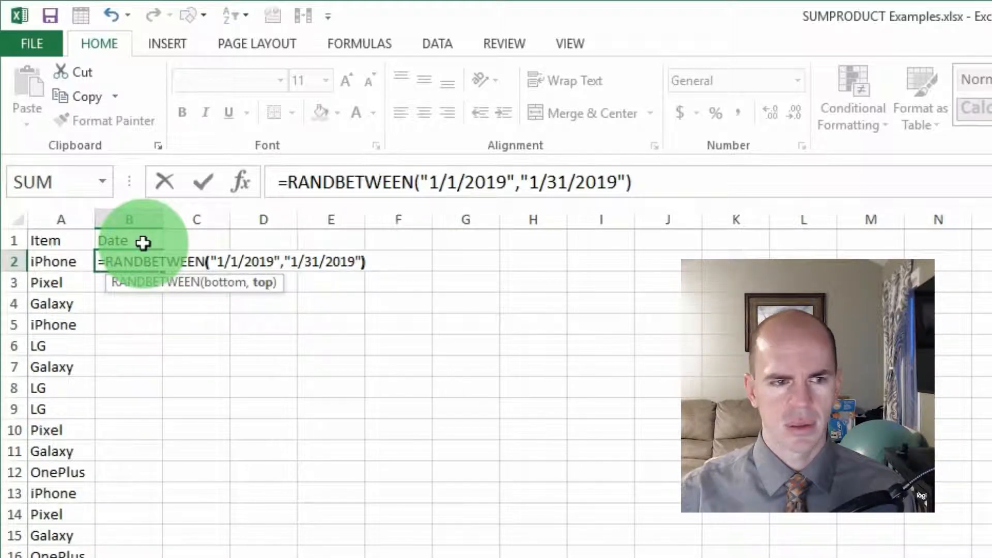
key("Return")
left_click(149, 260)
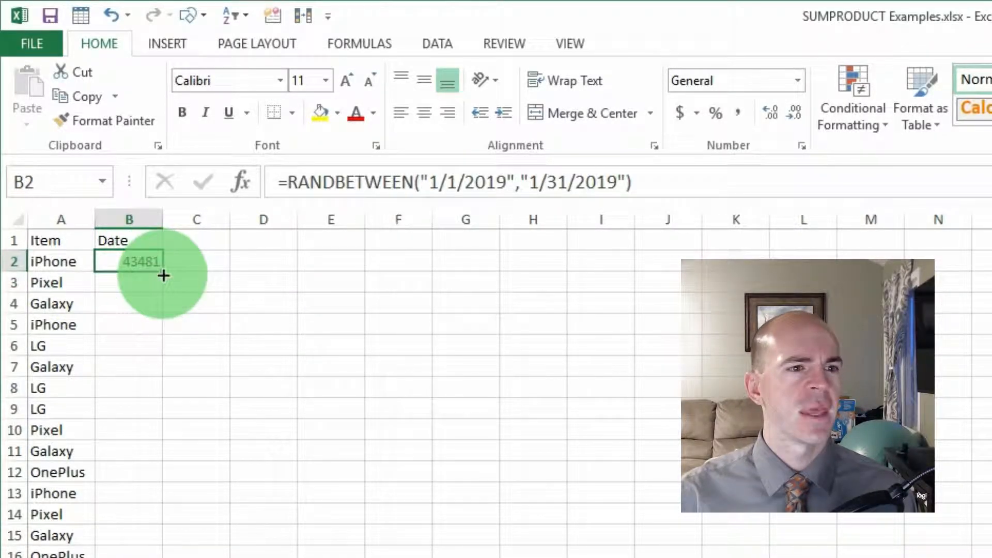
double_click(164, 274)
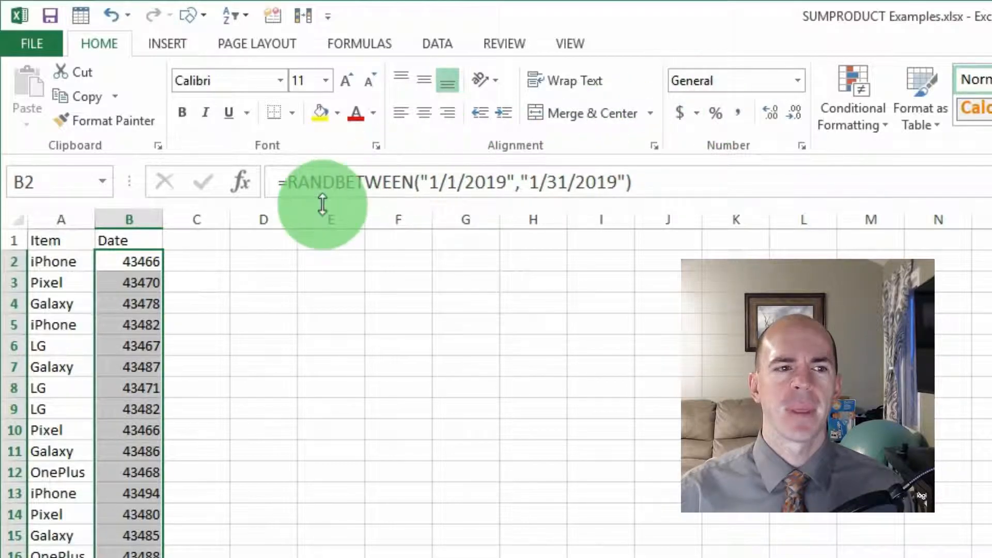
Replace the random formulas in the Date column with their static values and apply the short Date number format
key("ctrl+c")
right_click(152, 280)
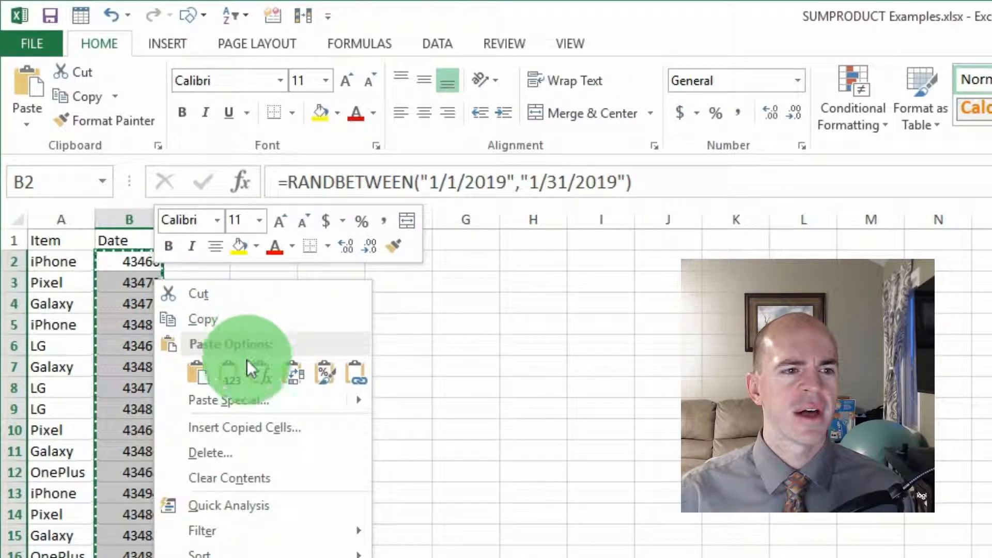
left_click(234, 367)
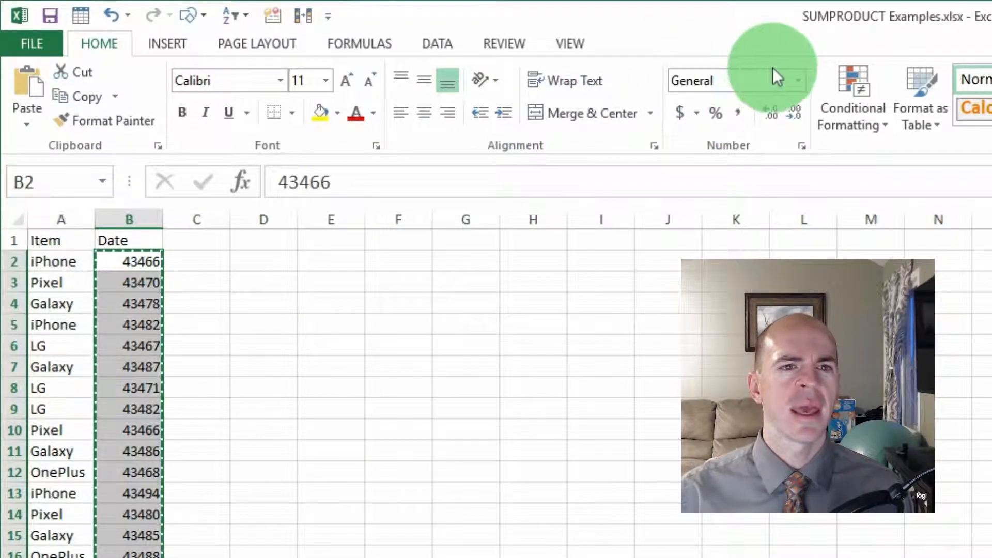
left_click(798, 82)
left_click(744, 317)
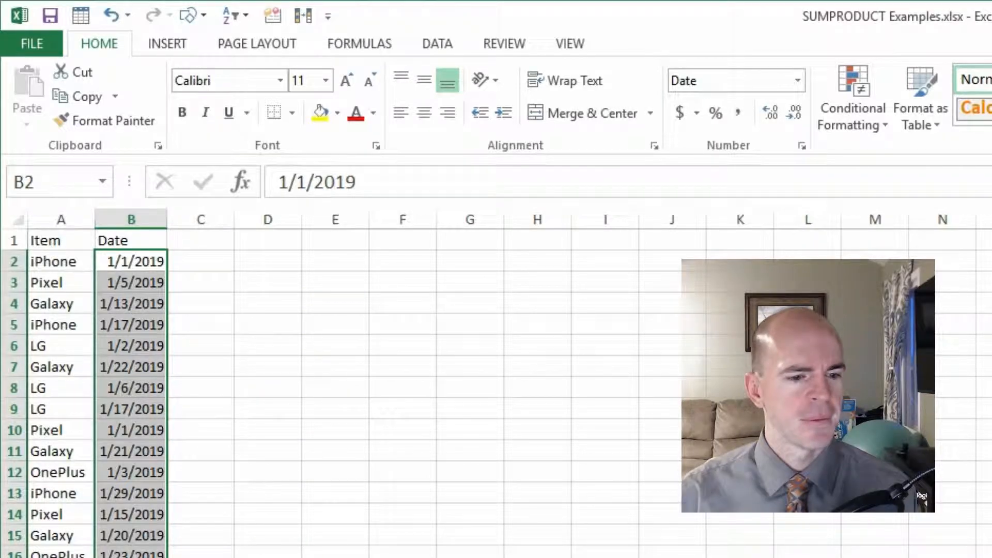
Enter the header "Sales" in cell C1
left_click(185, 242)
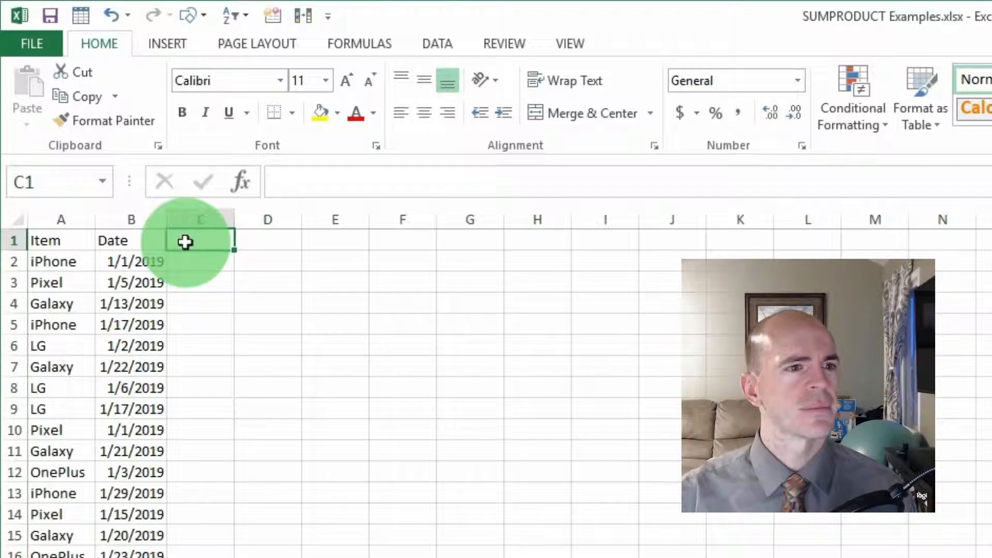
type("Sales")
key("Return")
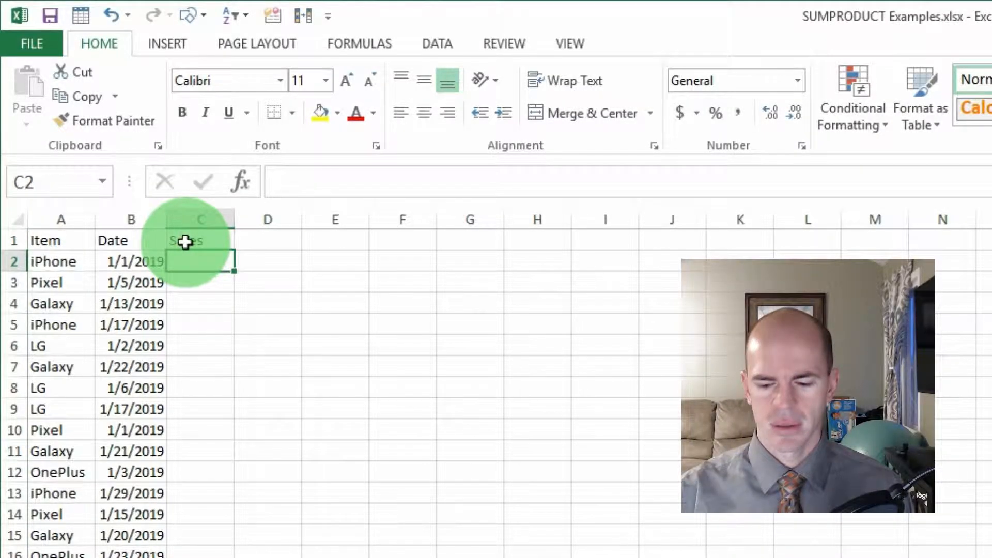
Enter =RANDBETWEEN(200,500) in C2 and fill it down the Sales column to the last item row
type("=randb")
key("Tab")
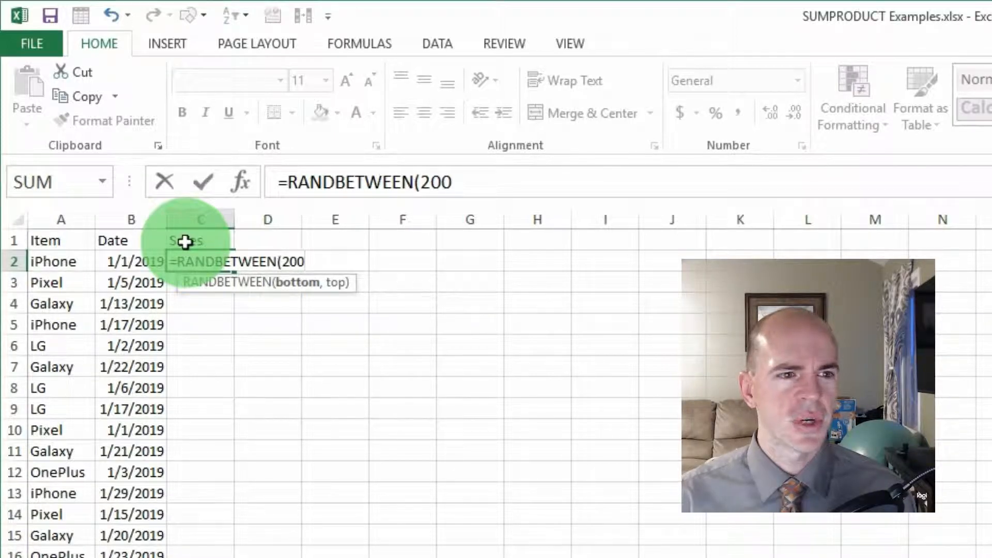
type("200,500")
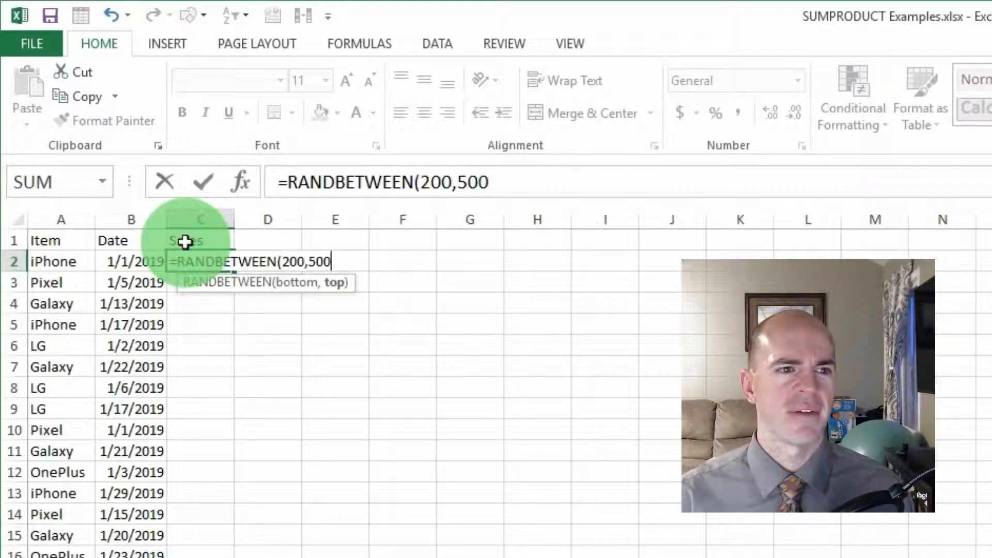
type(")")
key("Return")
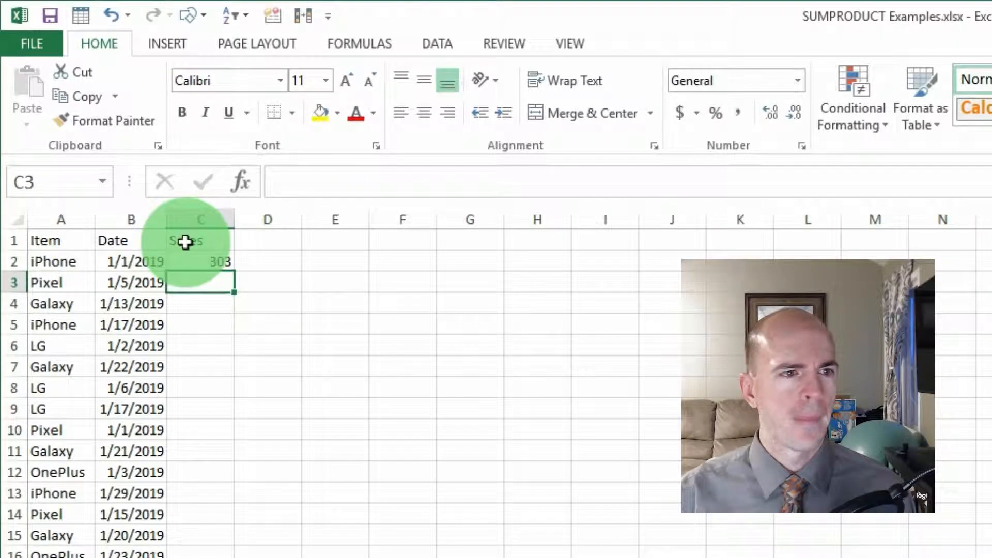
left_click(195, 261)
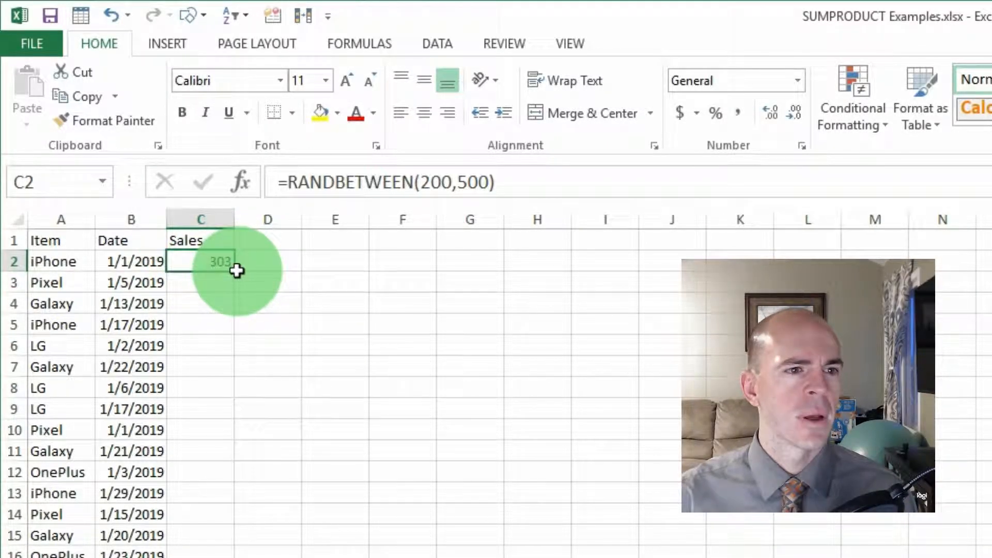
double_click(235, 271)
Replace the random formulas in the Sales column with static values by copying the range and pasting it onto itself as values
key("ctrl+c")
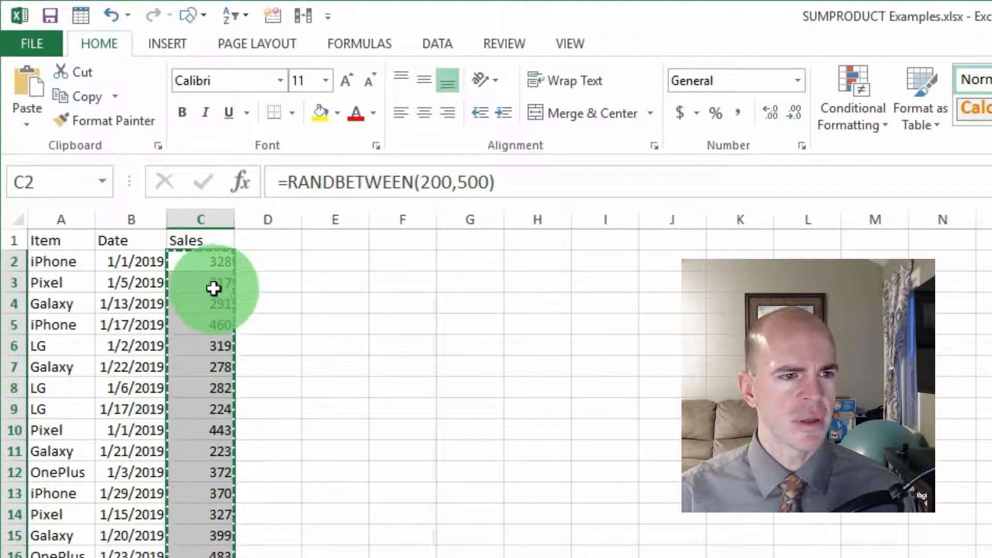
right_click(214, 289)
left_click(289, 382)
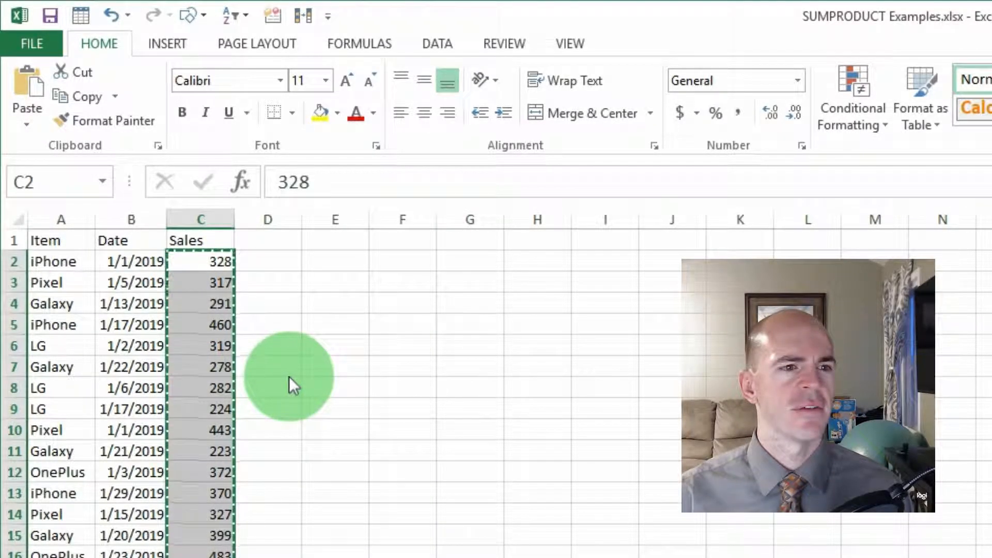
left_click(262, 238)
left_click(537, 249)
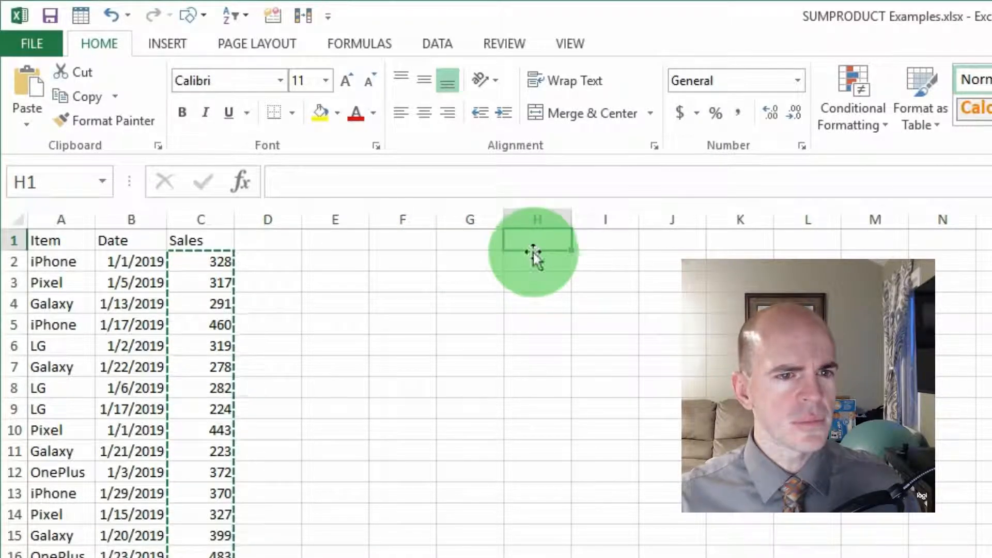
left_click(481, 239)
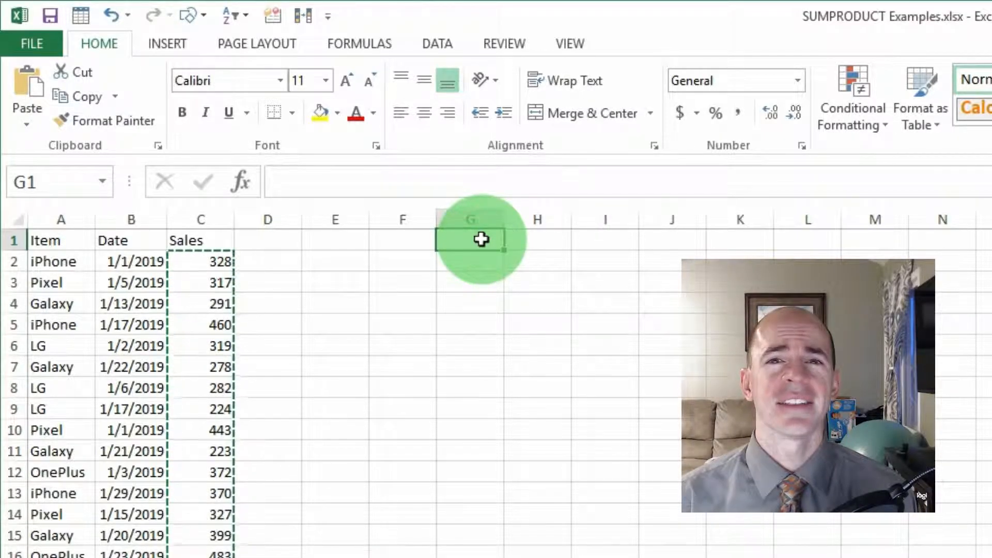
left_click(147, 212)
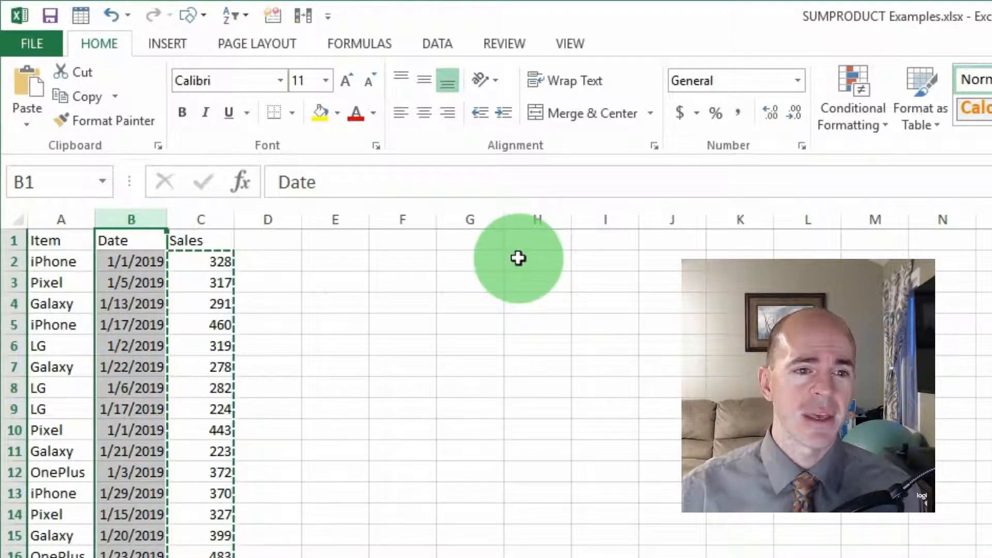
left_click(135, 270)
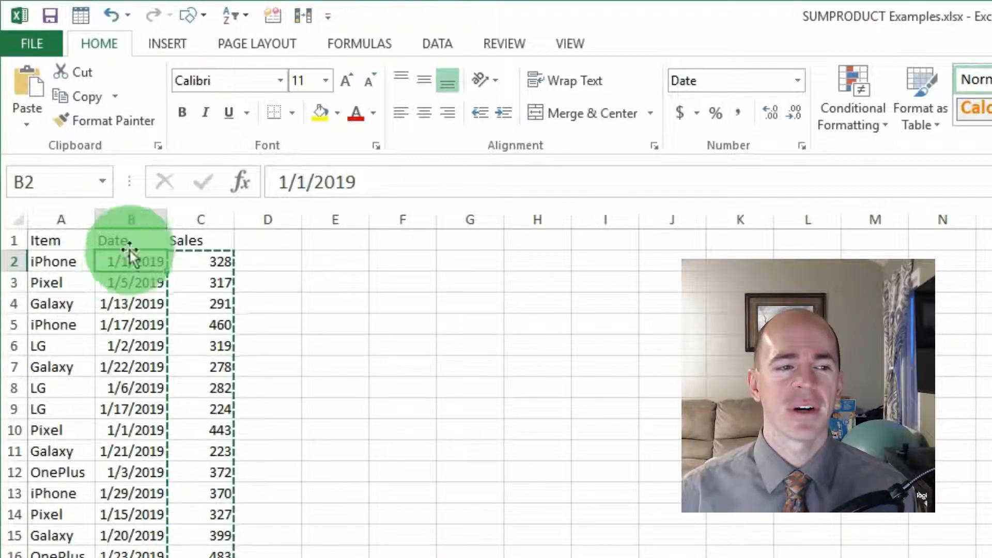
left_click(133, 218)
Enter the header "Item" in cell H1 to start a summary table beside the data
left_click(562, 260)
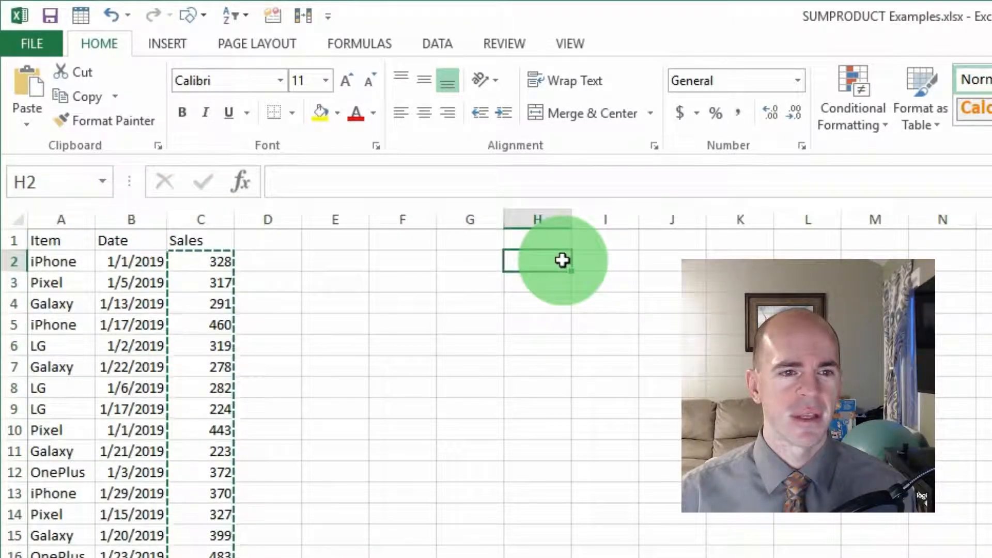
key("Up")
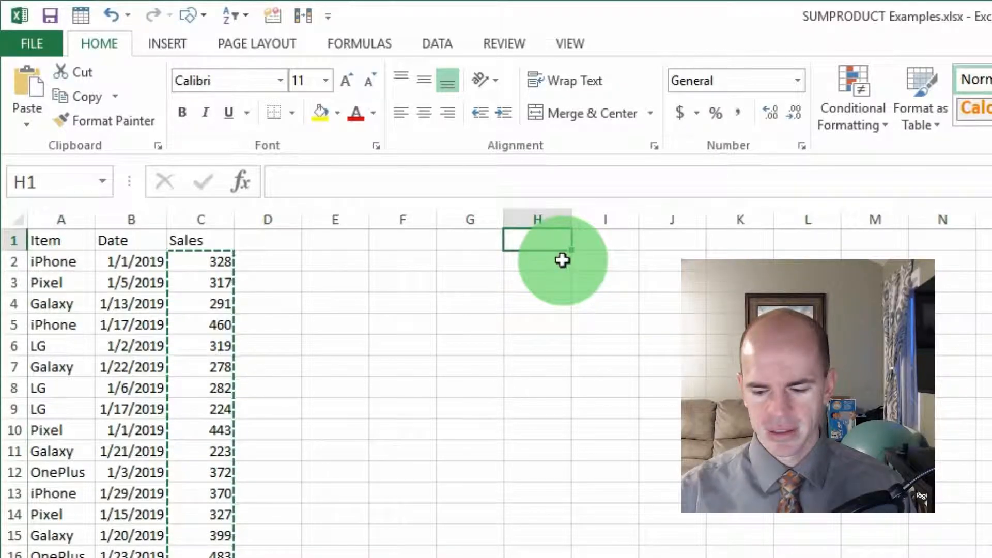
type("=Item")
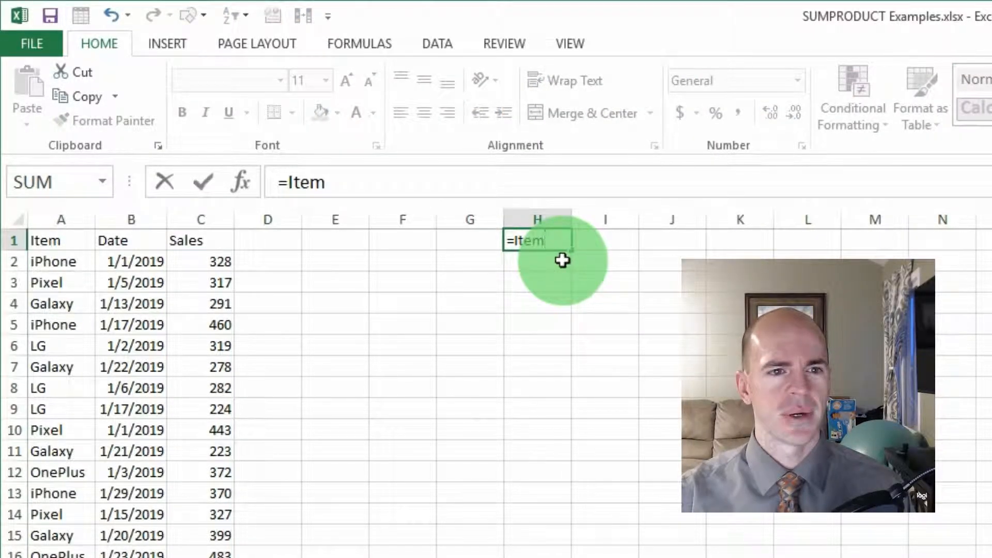
key("BackSpace")
key("BackSpace")
key("BackSpace")
key("BackSpace")
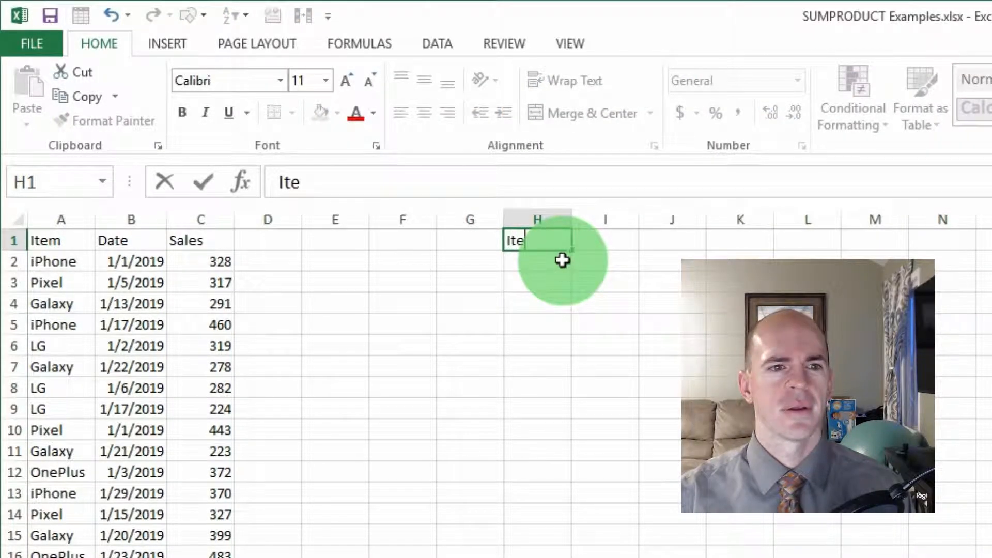
key("Return")
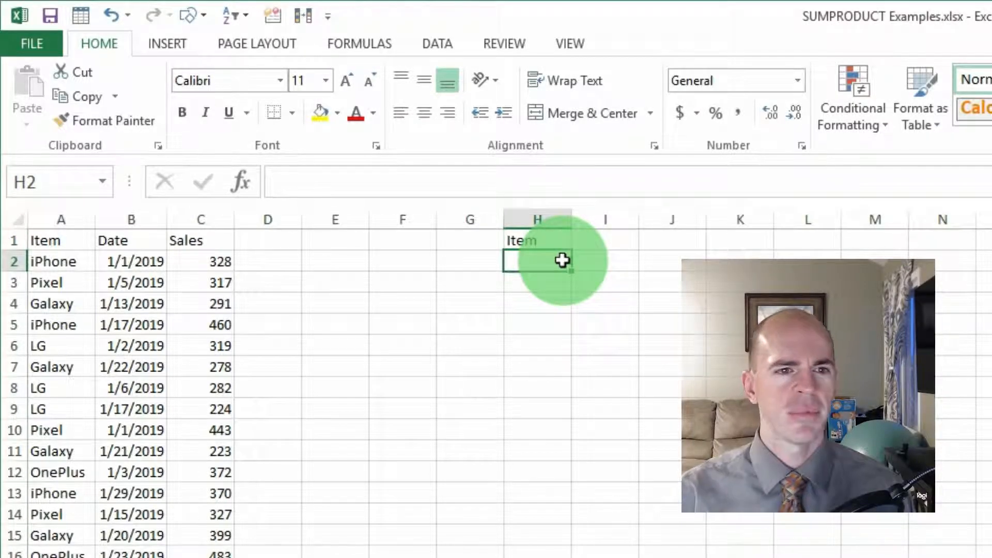
Add the summary headers "Weekday" in I1 and "Sales" in J1, and select the cell below the Item header
left_click(593, 244)
type("Weekday")
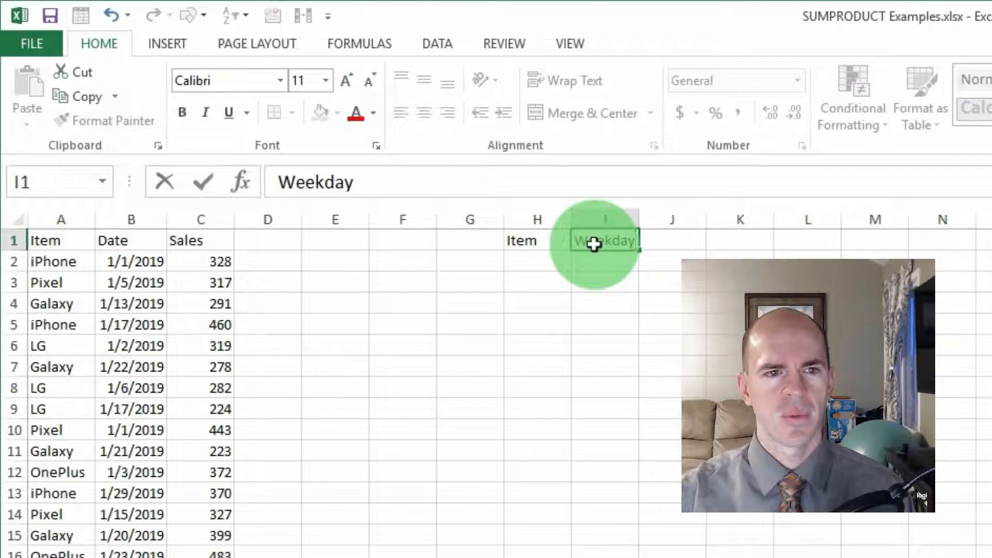
key("Tab")
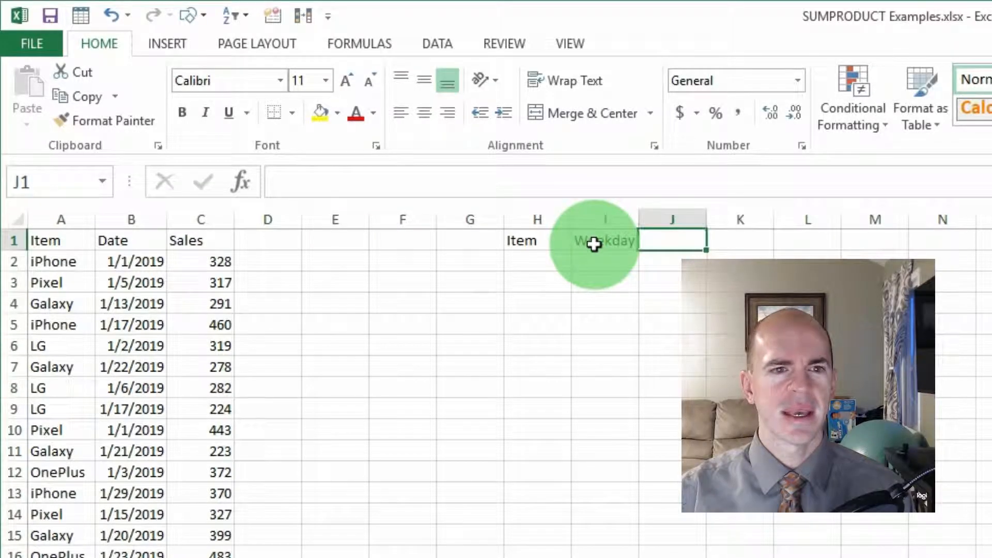
type("Sales")
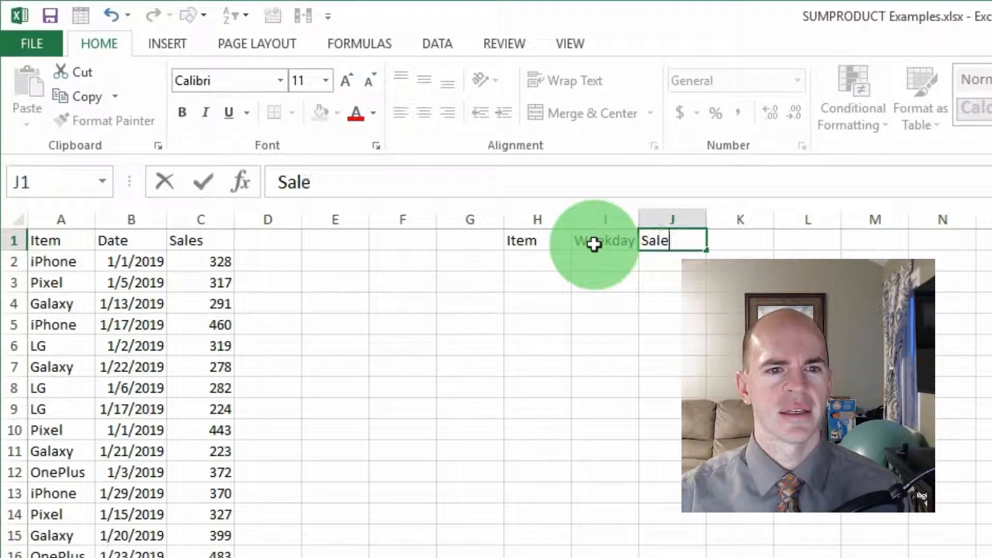
key("Return")
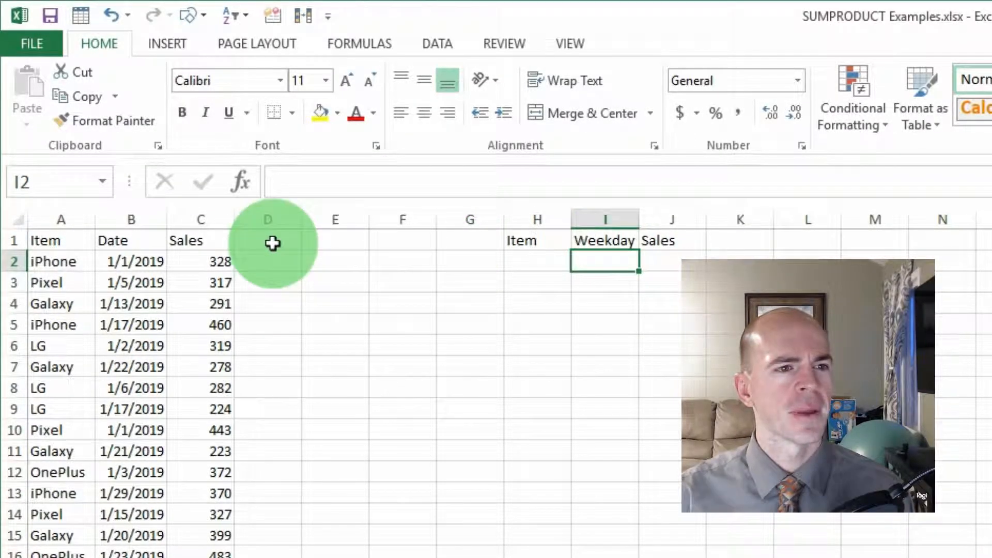
left_click(526, 259)
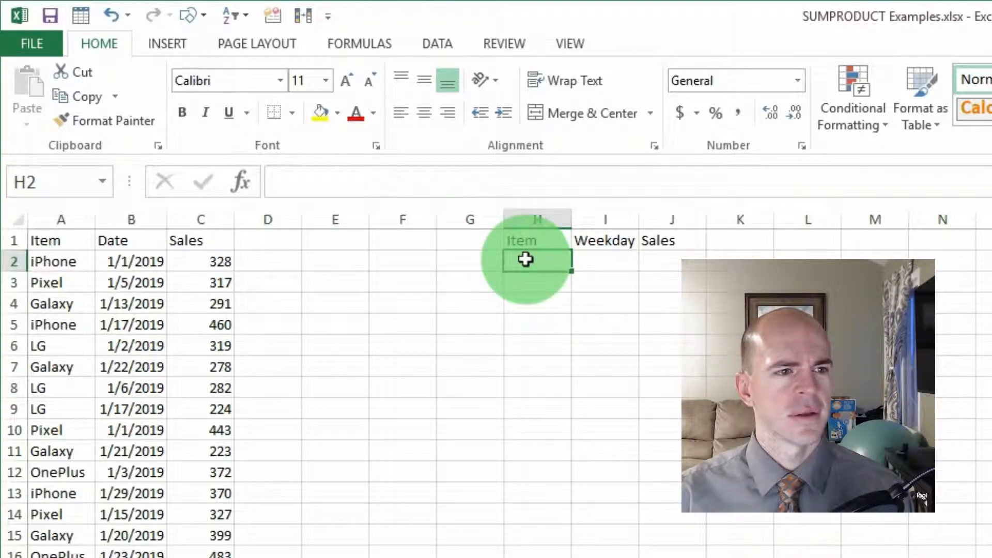
Copy all item names from column A and paste them under the Item header starting at H2
type("=")
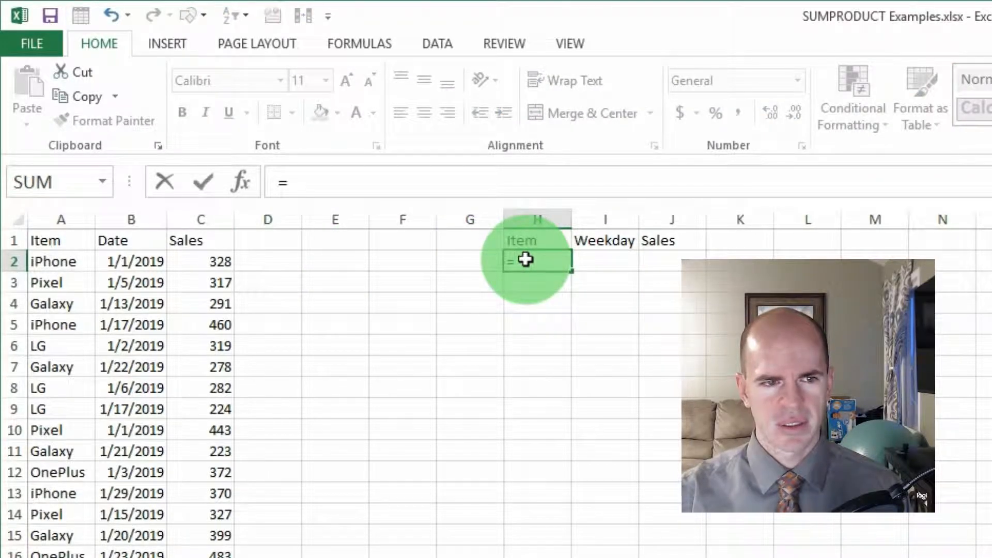
key("Escape")
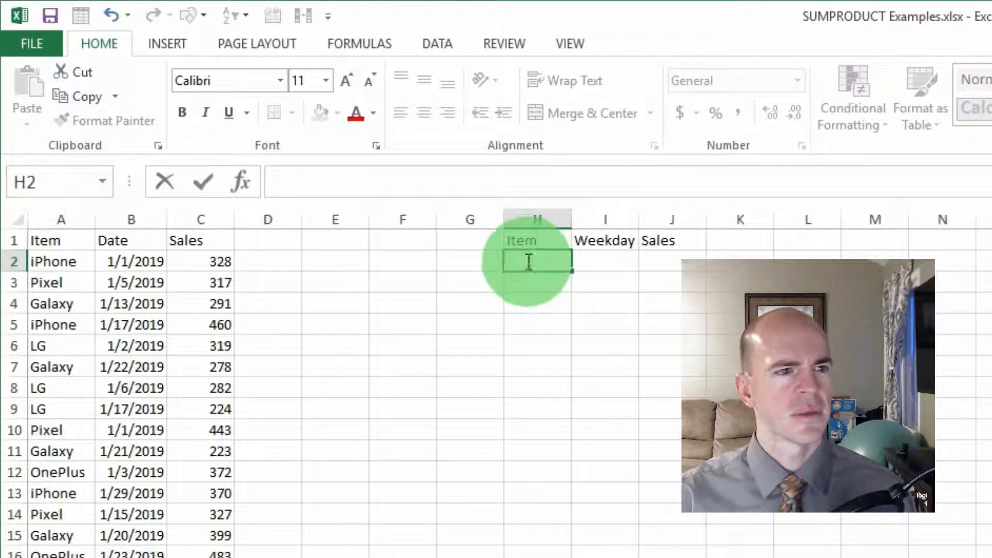
left_click_drag(57, 262, 65, 557)
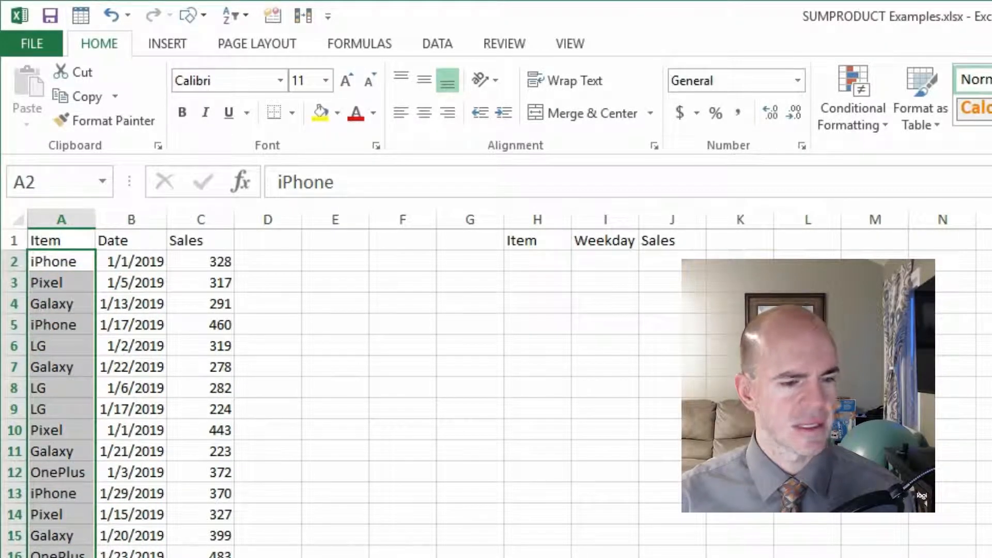
key("ctrl+c")
right_click(547, 257)
left_click(597, 347)
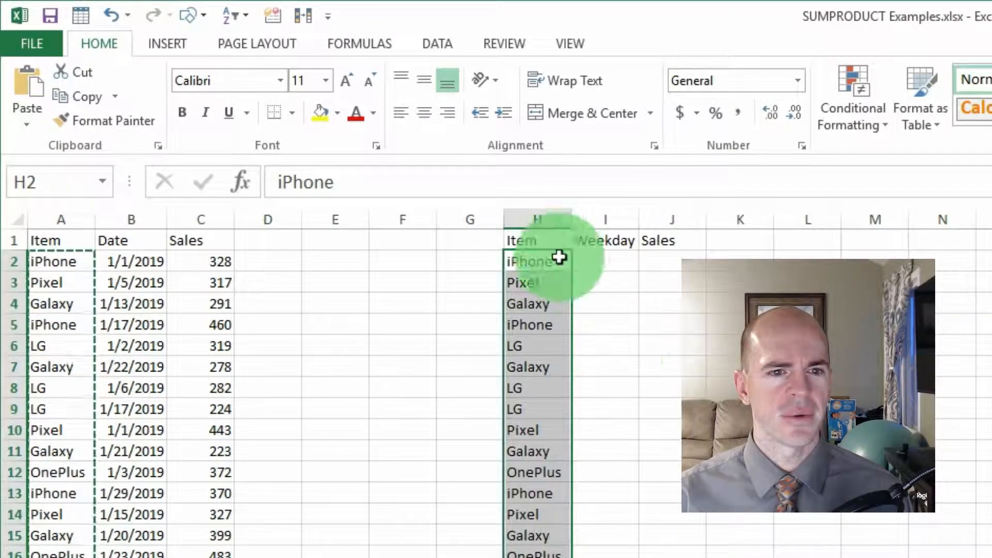
Remove the duplicates from the pasted item list in column H, continuing with the current selection only
left_click(438, 44)
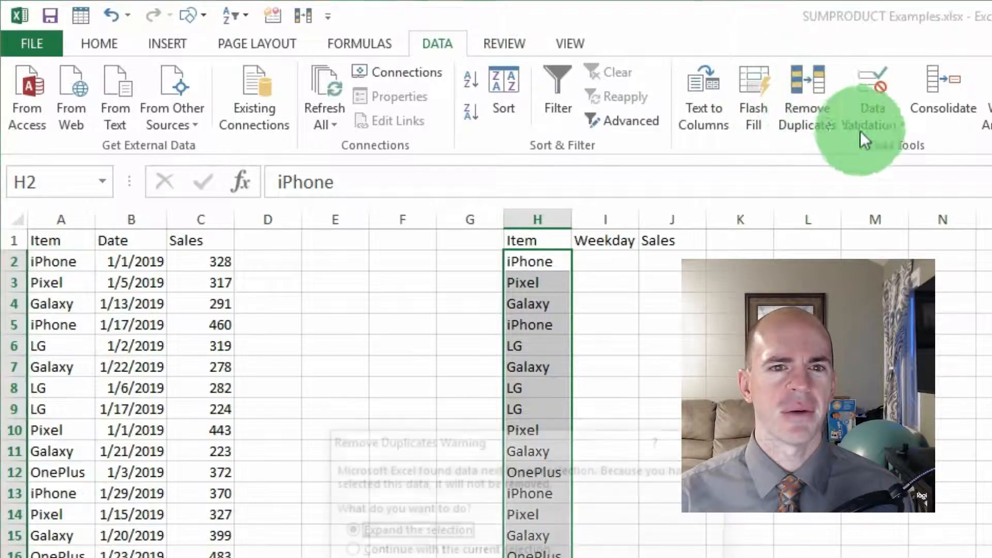
left_click(809, 93)
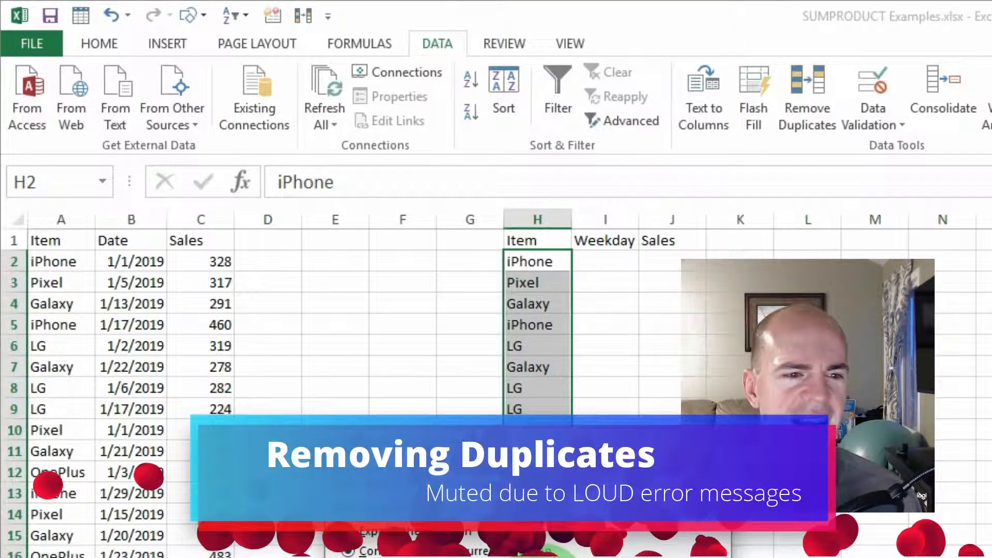
left_click(548, 557)
key("Return")
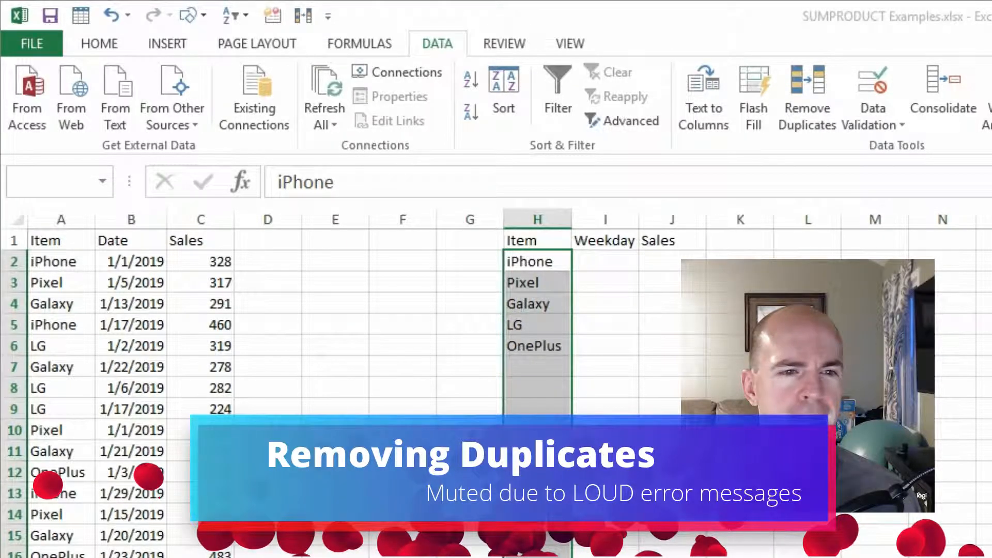
left_click(603, 333)
left_click_drag(535, 266, 527, 346)
Clear the Weekday and Sales headers in I1:J1 and move the item list with its header down one row to H2
left_click(590, 259)
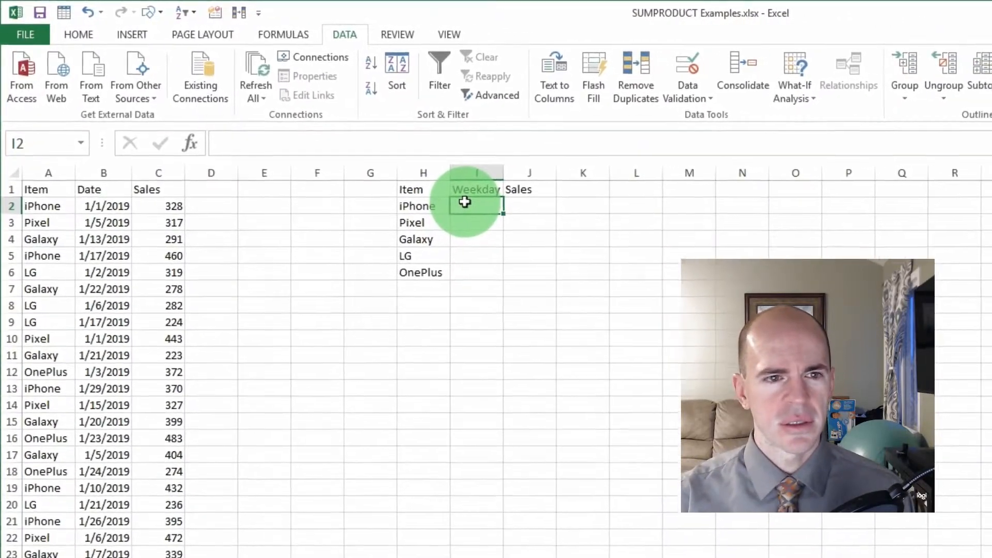
left_click_drag(454, 184, 502, 184)
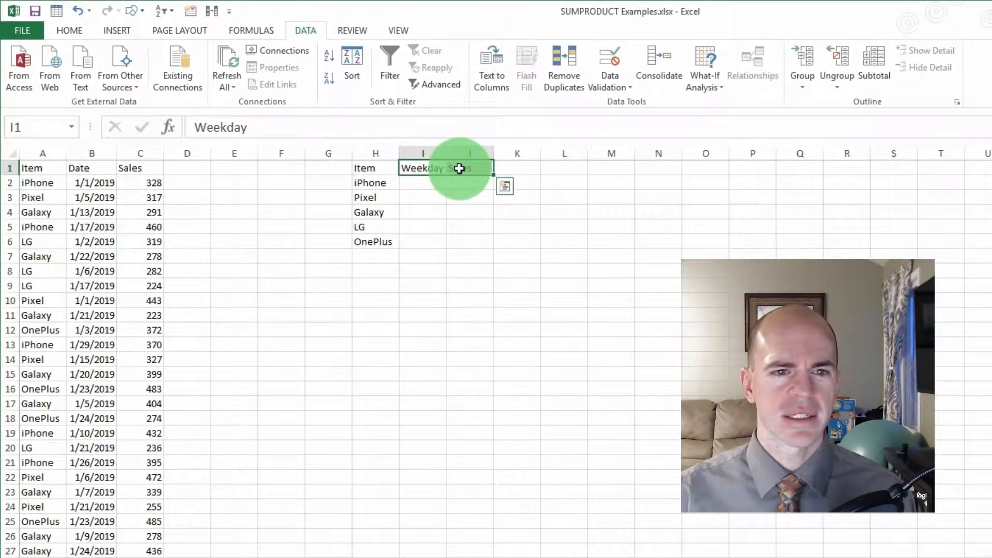
key("Delete")
left_click(439, 168)
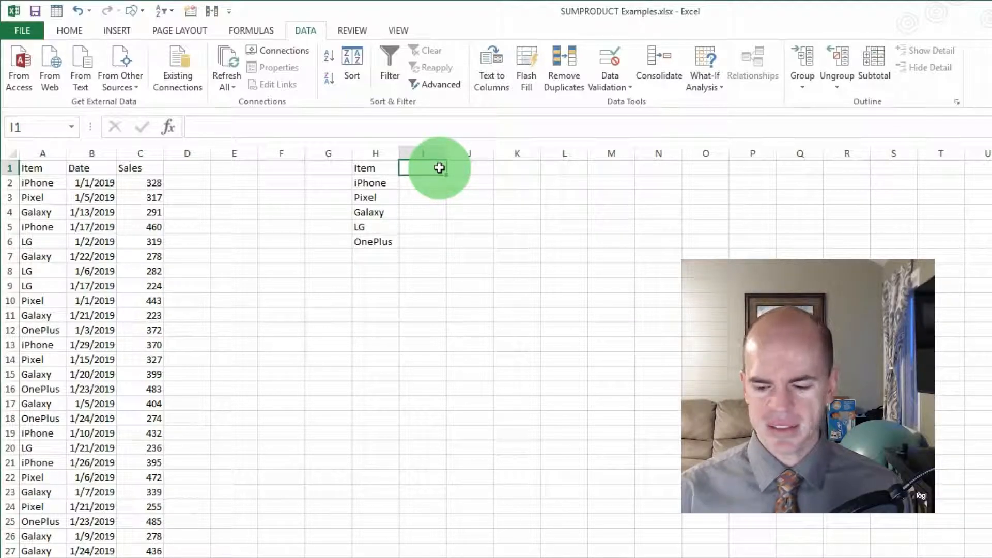
left_click_drag(385, 167, 383, 264)
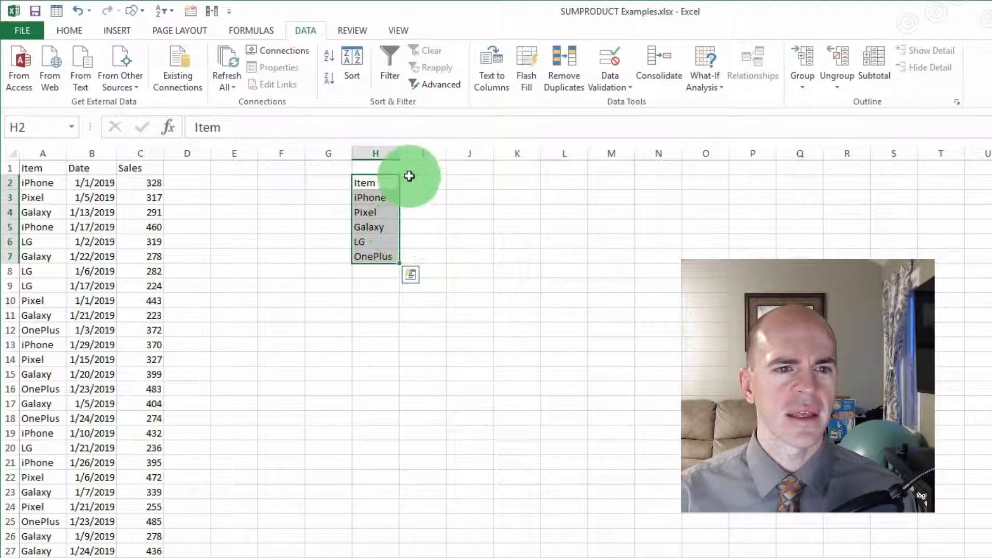
Enter Monday in I2 and Tuesday in J2, and fill the weekday series across to Sunday in O2
left_click(414, 169)
left_click(416, 182)
type("Monday")
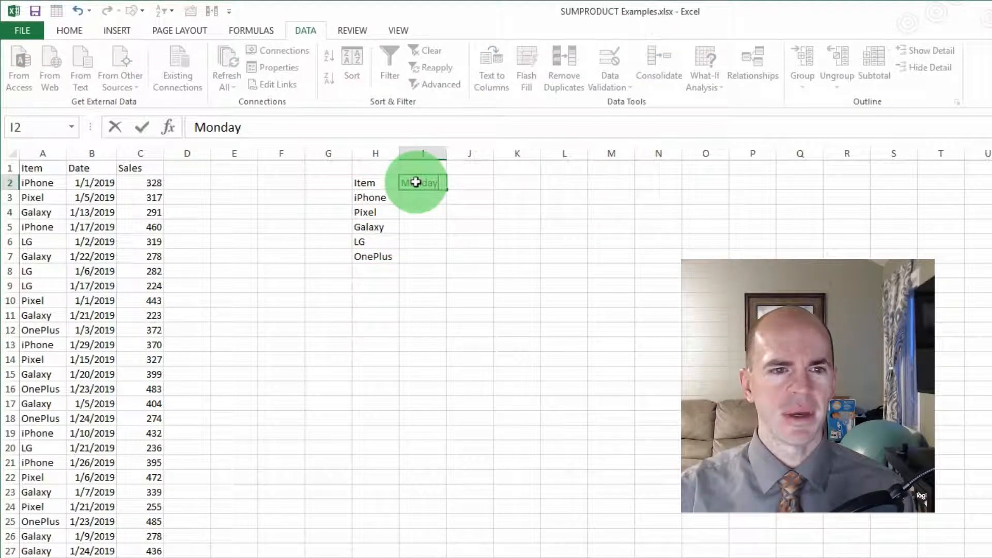
key("Tab")
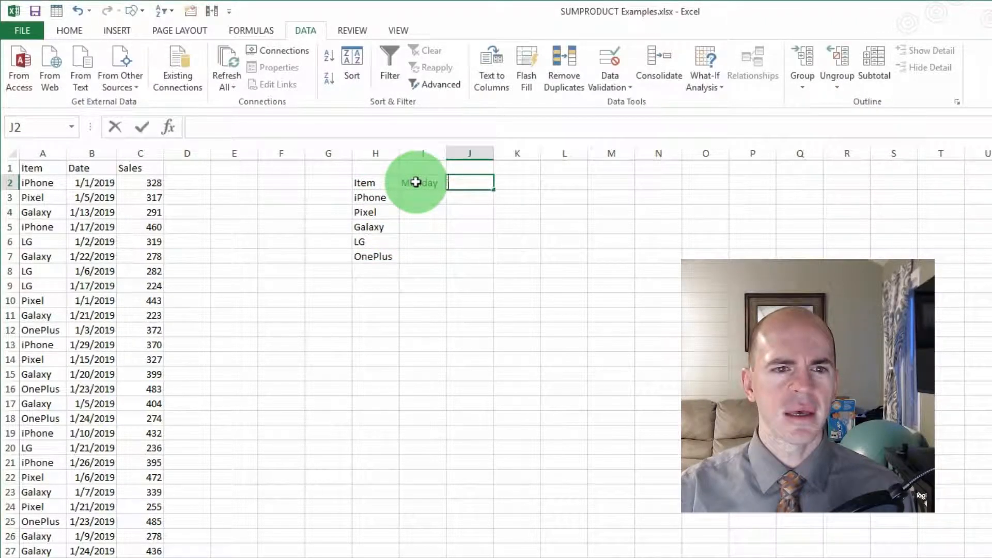
type("Tuesday")
key("Return")
left_click_drag(419, 183, 724, 188)
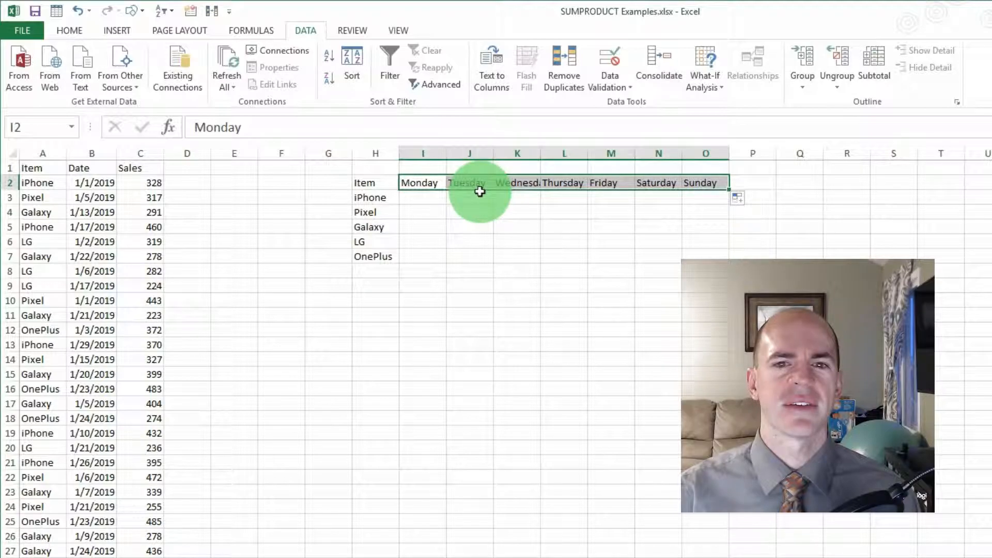
Add the header "Weekday" in D1 beside the Sales column
left_click(421, 168)
left_click(189, 166)
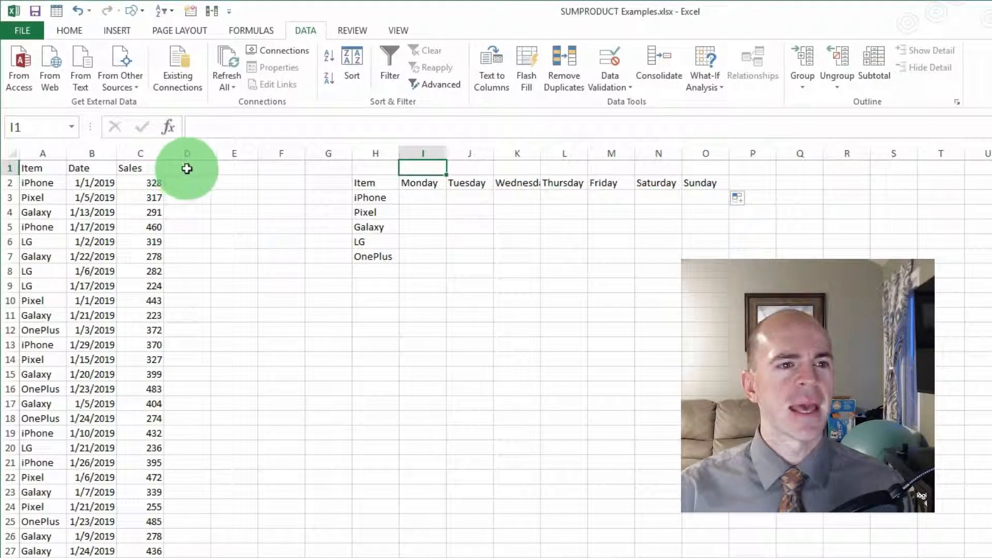
type("Wee")
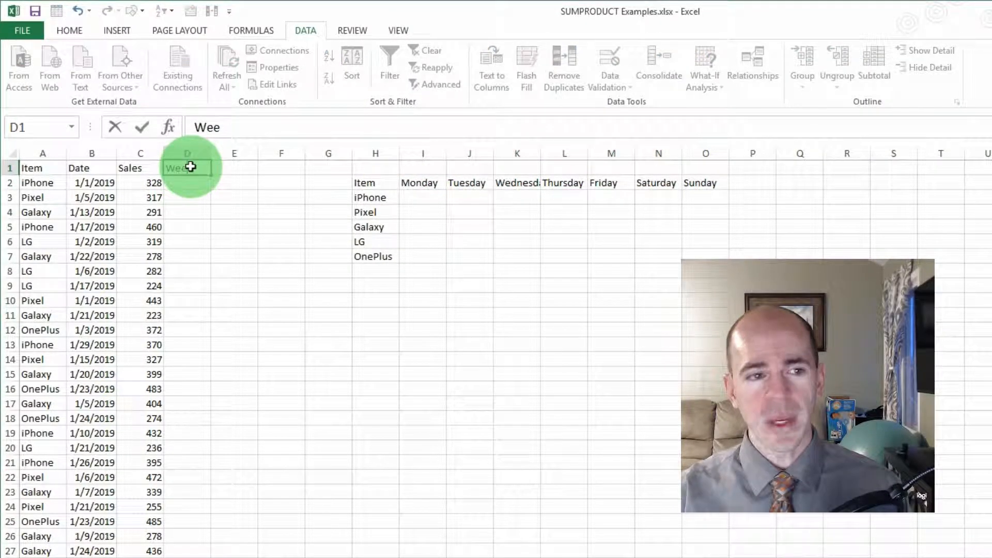
key("Return")
Enter =WEEKDAY(B2,2) in D2 to number the first date's weekday with Monday as 1
type("=week")
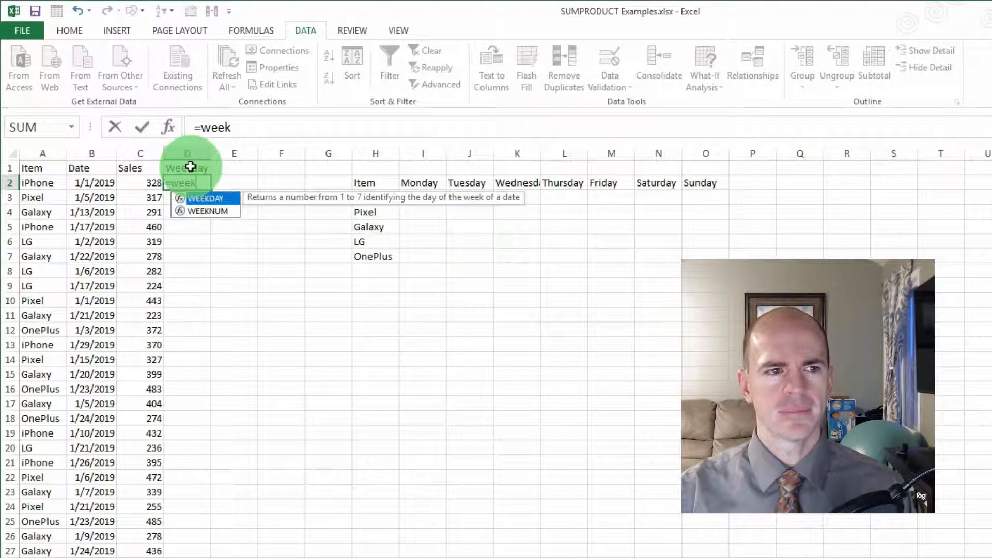
key("Tab")
key("Left")
key("Left")
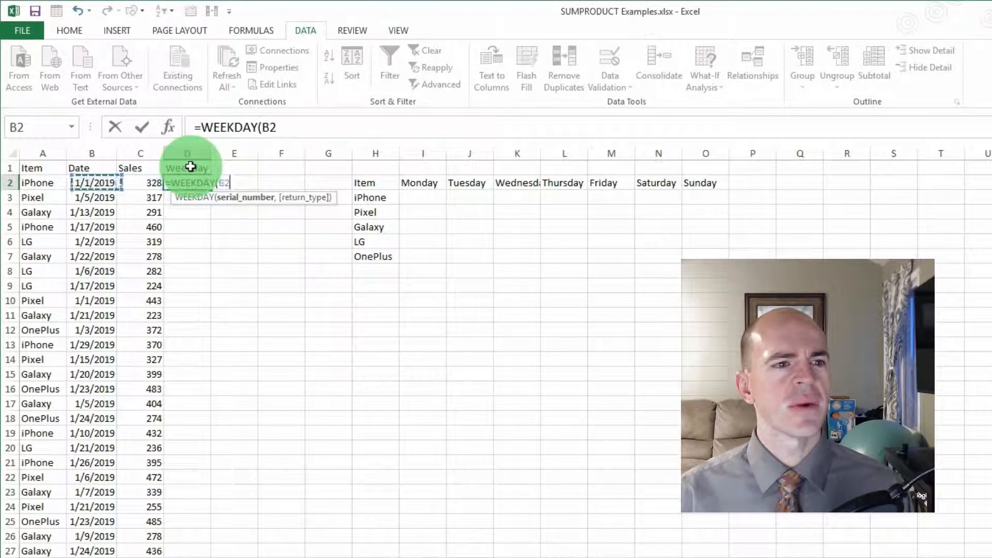
type(",")
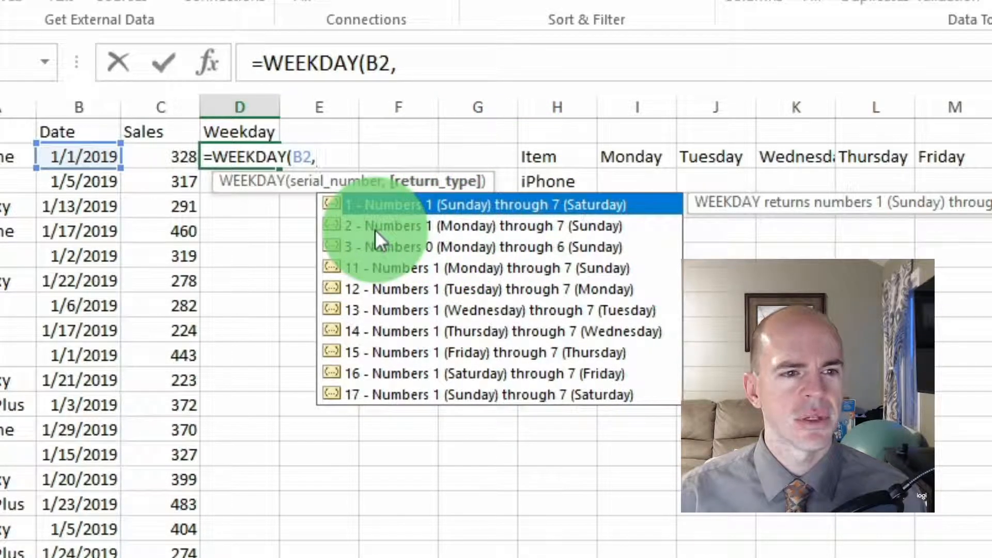
type("2)")
key("Return")
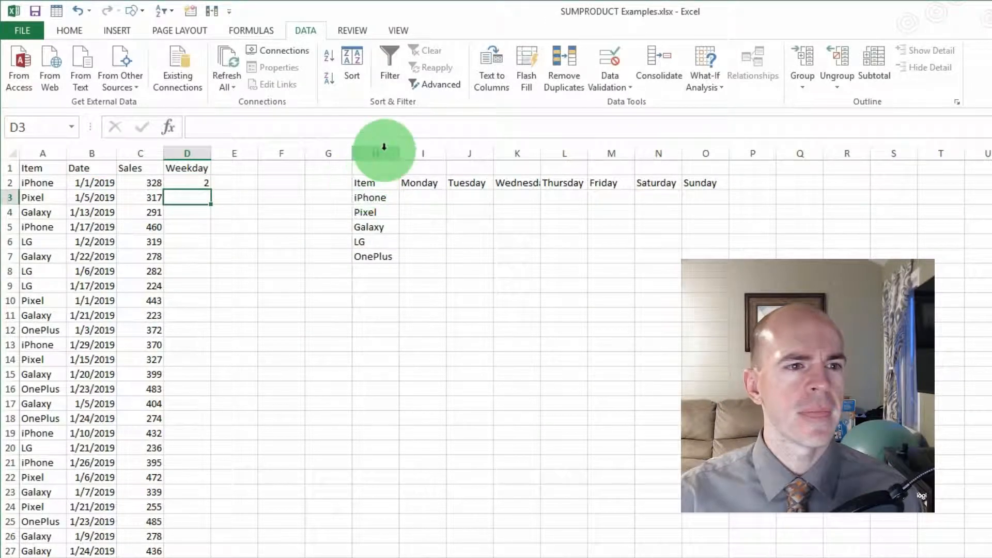
Check the weekday of the date in B2 against the system calendar for January 2019
left_click(189, 183)
left_click(100, 188)
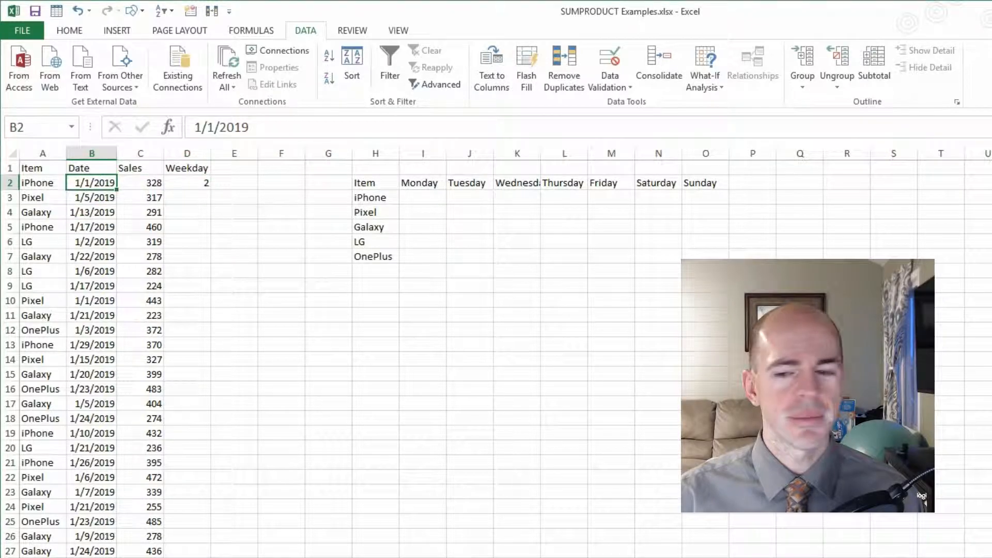
left_click(764, 549)
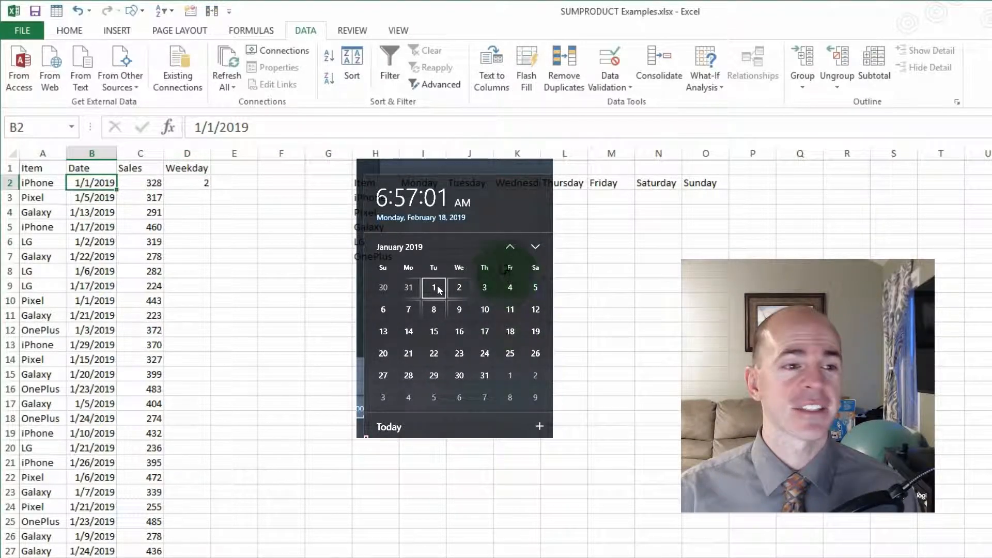
Enter the weekday numbers 1 through 7 in I1:O1 above the Monday to Sunday headers
left_click(417, 169)
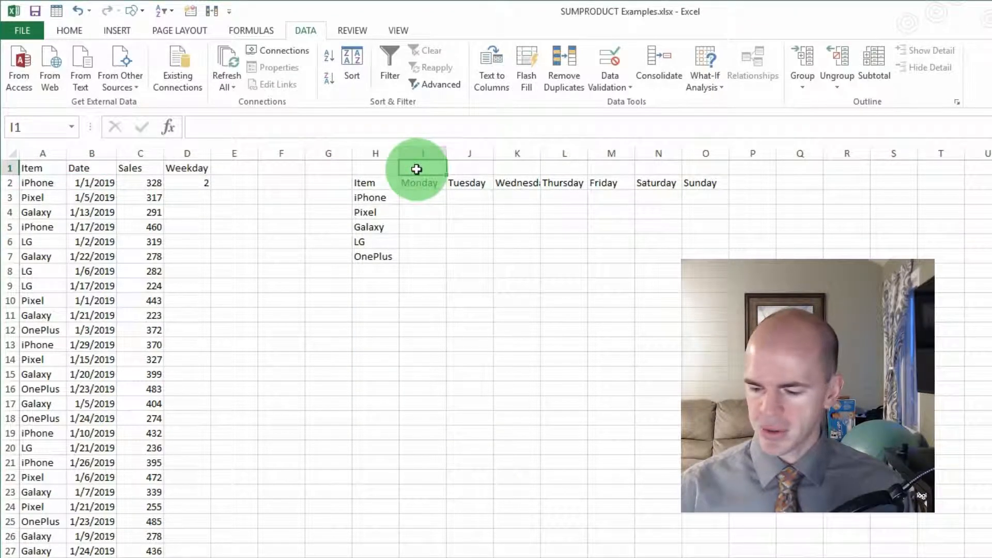
type("1")
key("Tab")
key("Tab")
type("2")
key("Tab")
type("3")
key("Tab")
type("4")
key("Tab")
type("5")
key("Tab")
type("6\t7")
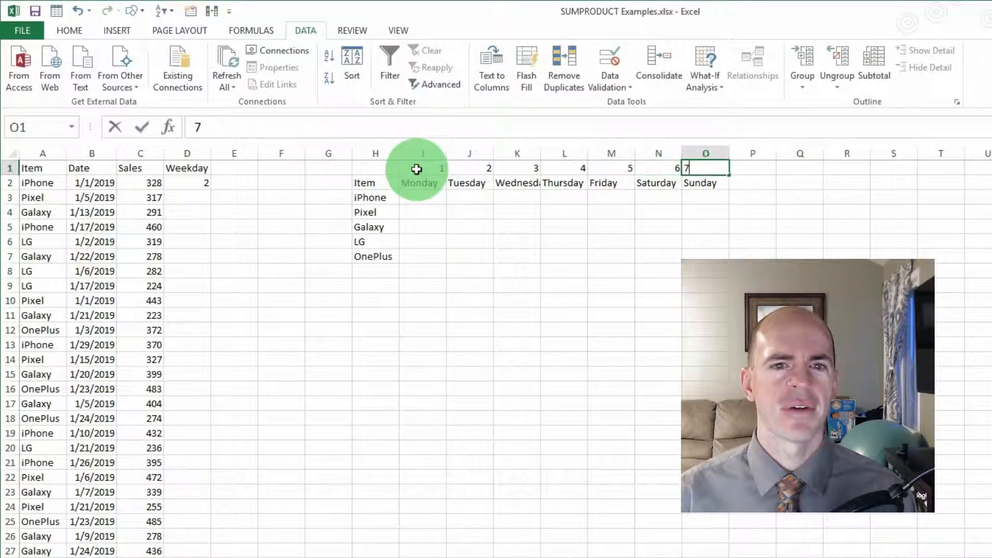
key("Return")
left_click_drag(443, 166, 704, 165)
left_click_drag(427, 184, 713, 186)
Clear the WEEKDAY formula from D2
left_click(421, 202)
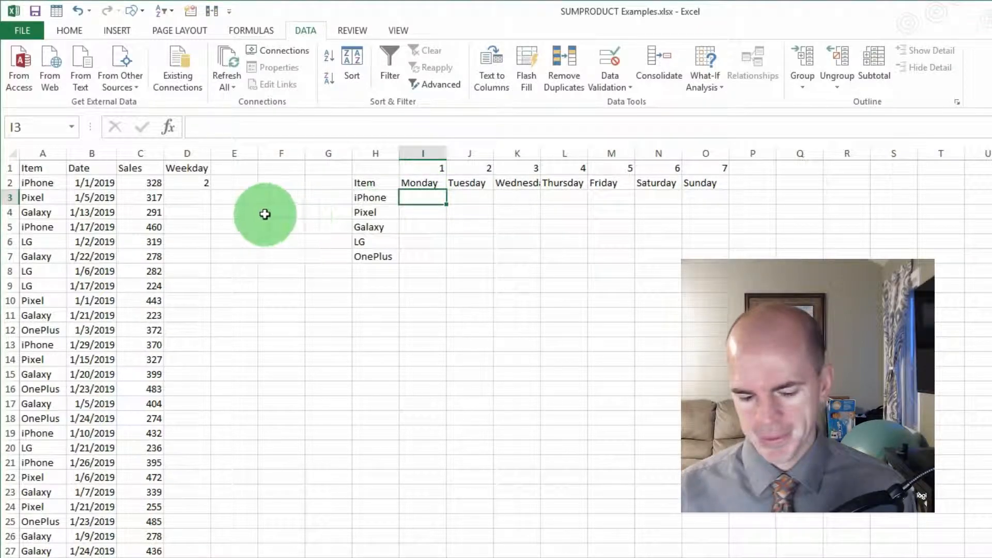
left_click(188, 183)
key("Delete")
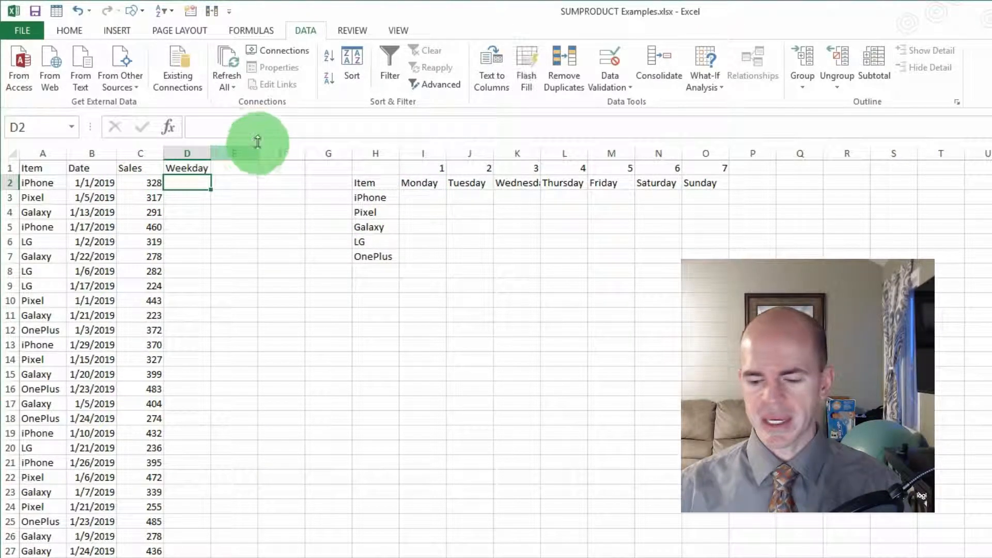
Start a SUMIFS formula in I3 with sum range C:C and first criteria pair $A:$A, $H3
left_click(441, 194)
type("=sumif")
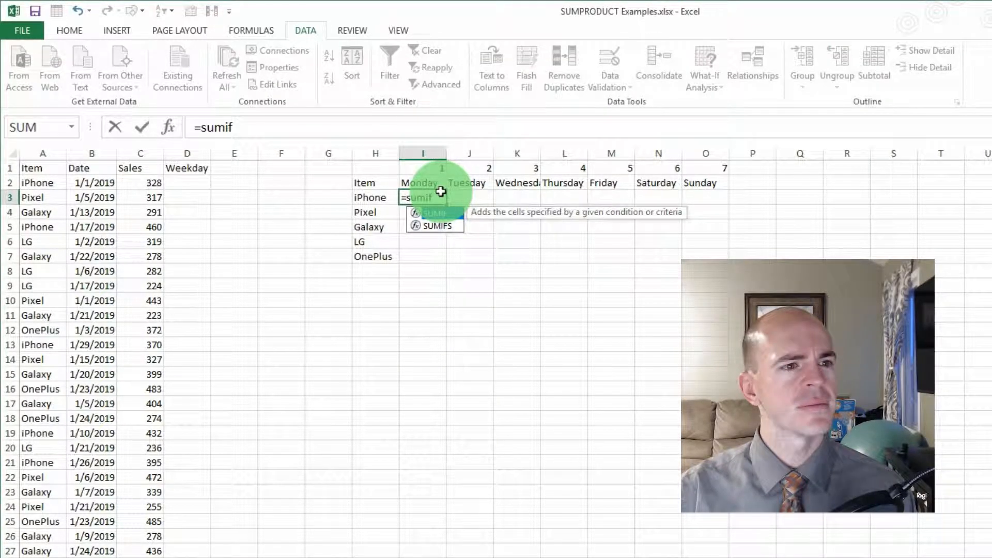
type("s(")
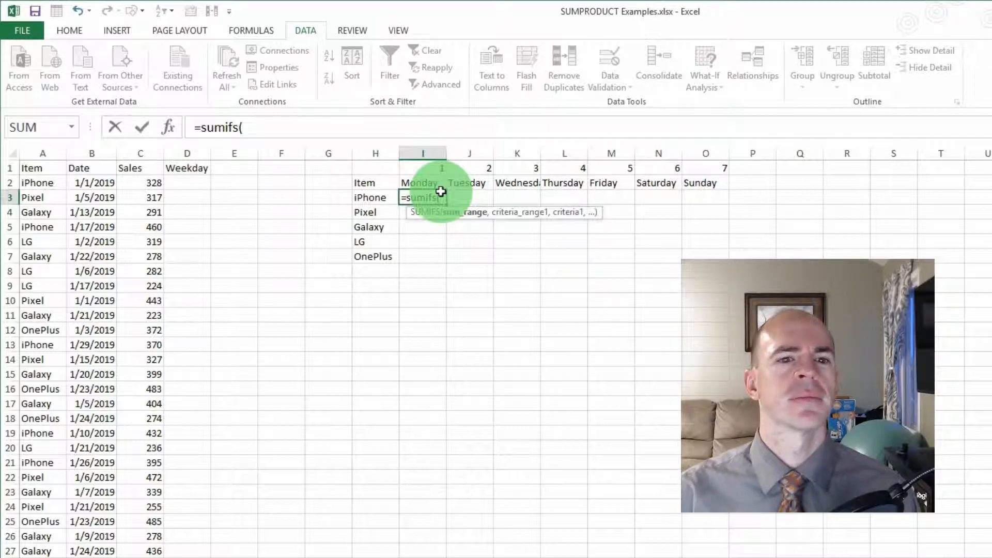
left_click(146, 151)
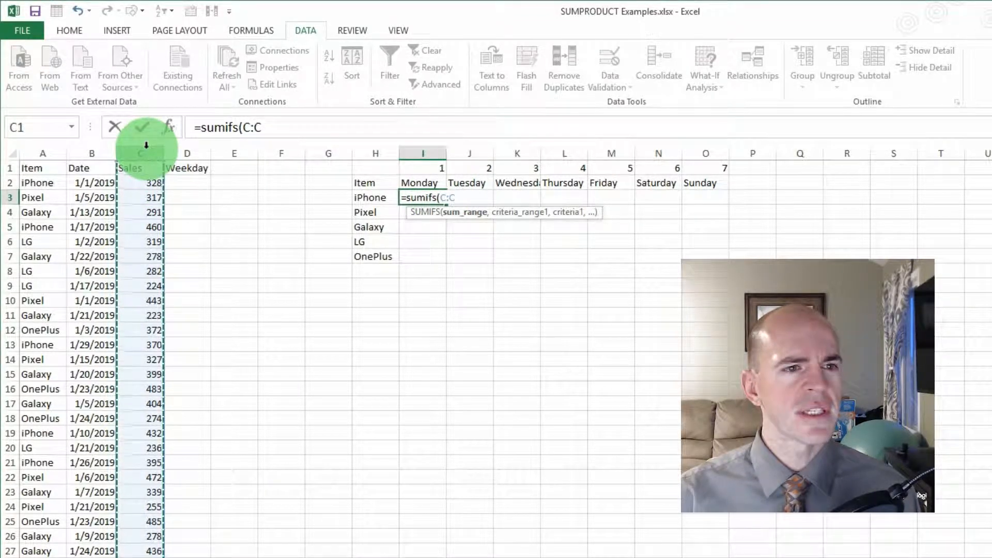
type(",")
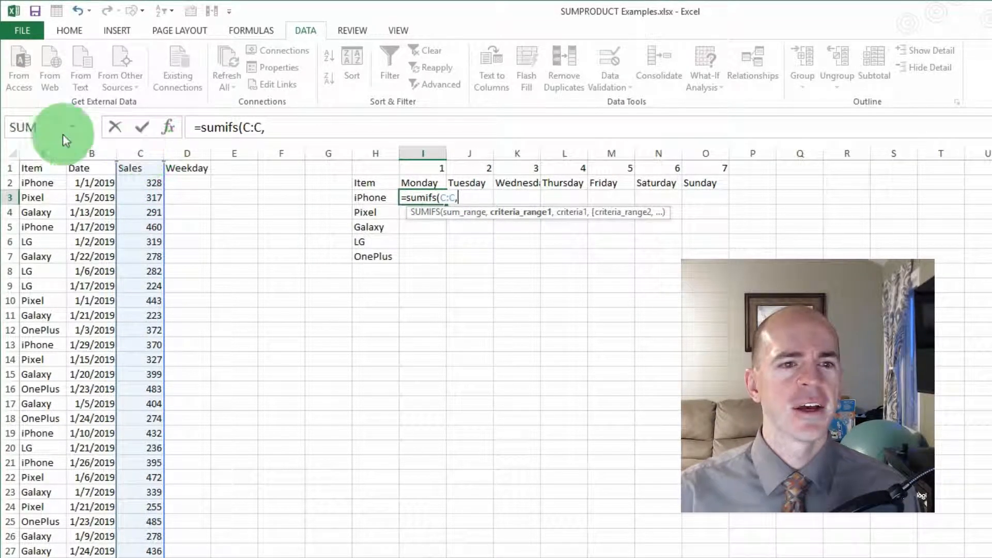
left_click(45, 151)
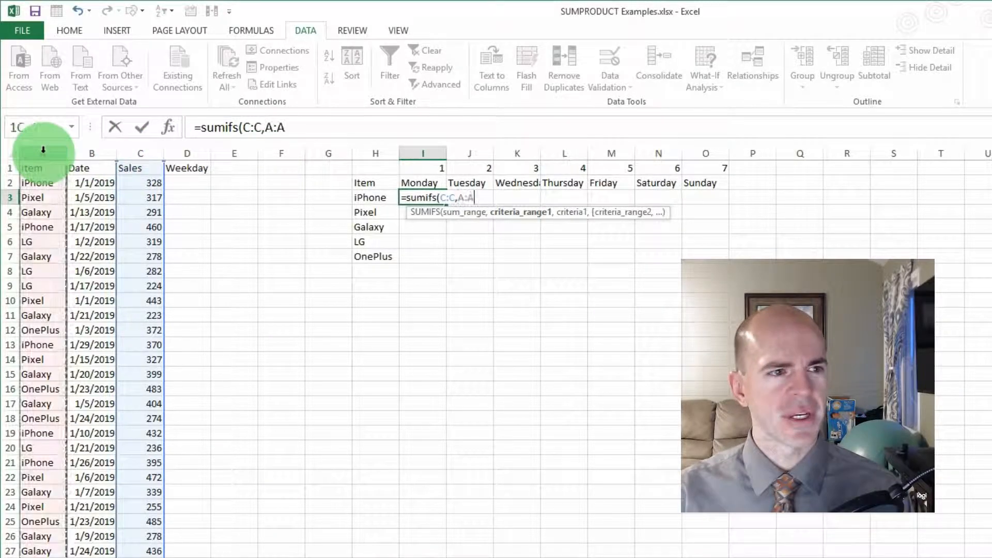
key("F4")
type(",")
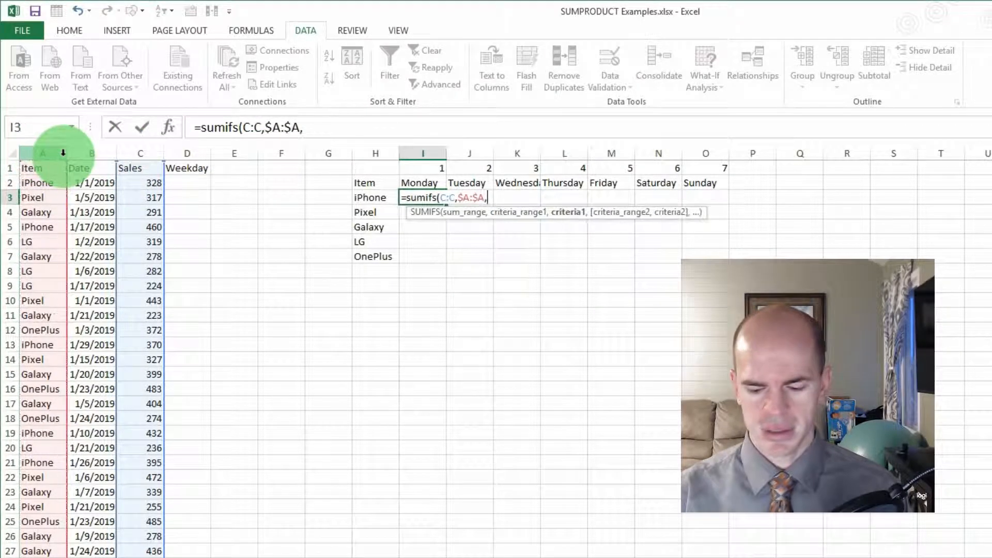
left_click(373, 201)
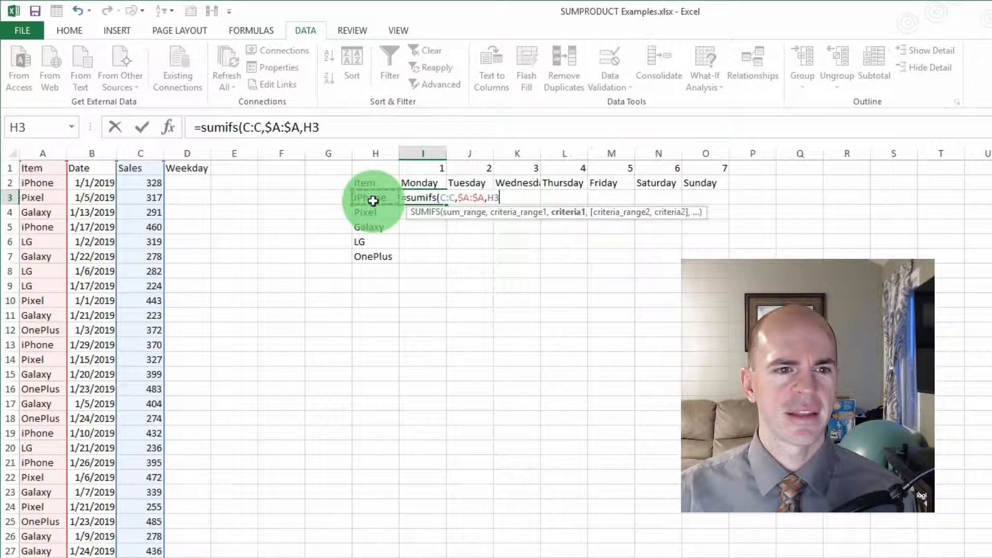
key("F4")
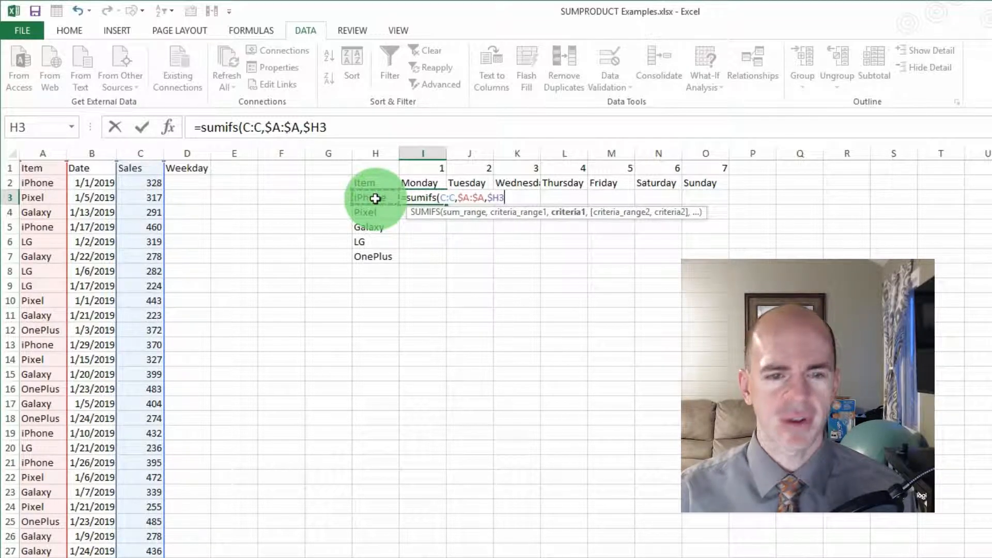
type(",")
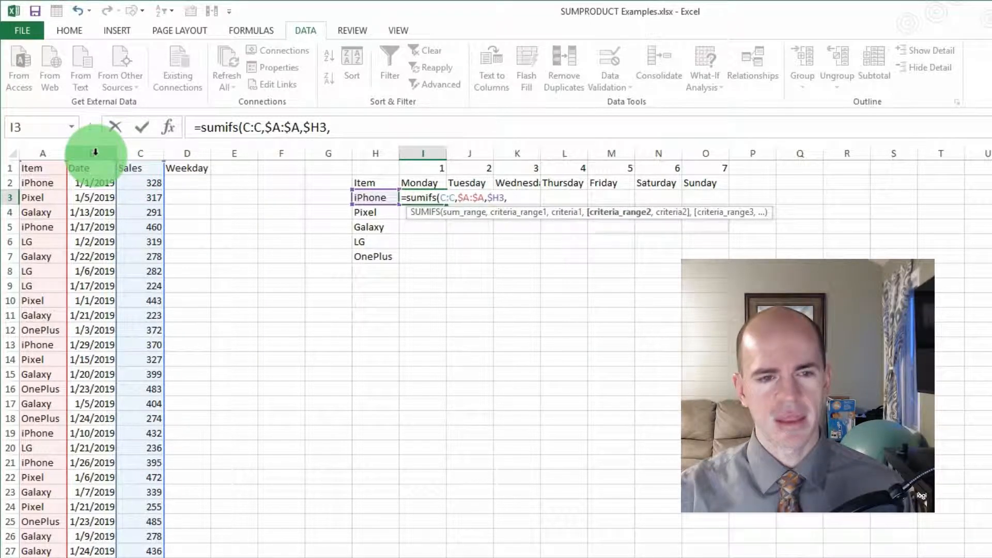
Add WEEKDAY($B:$B,2) with criterion I$1 as the second criteria pair and try to enter the SUMIFS formula
type("weekday(")
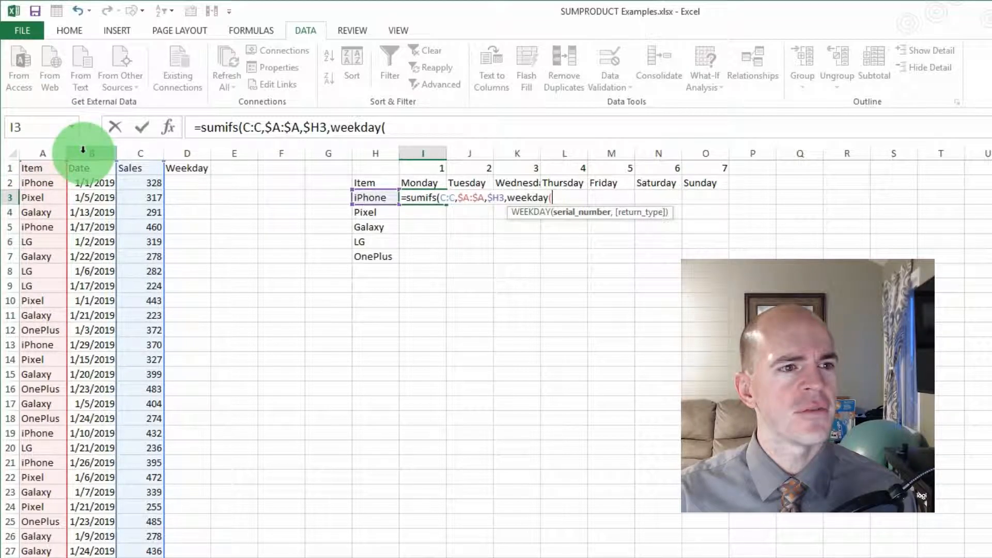
left_click(83, 150)
key("F4")
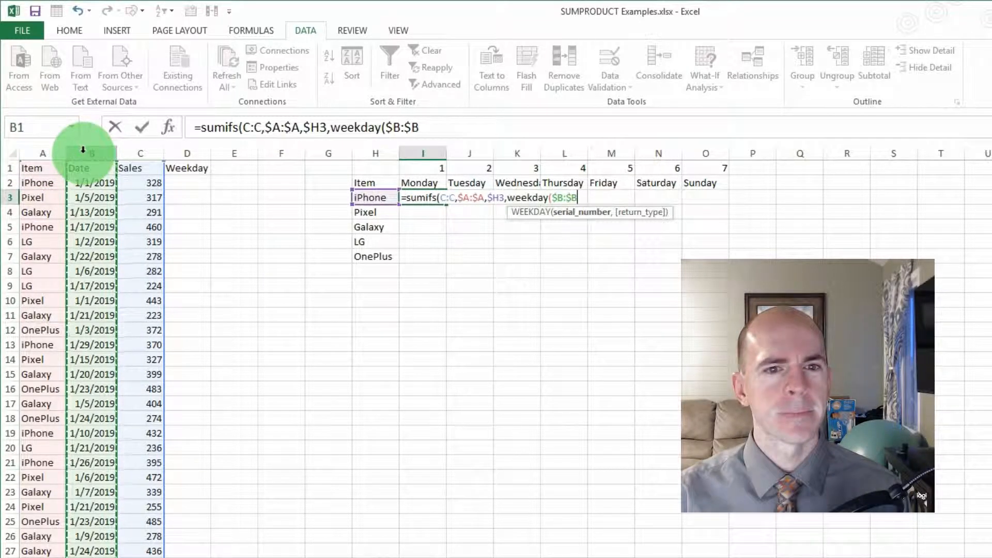
type(",")
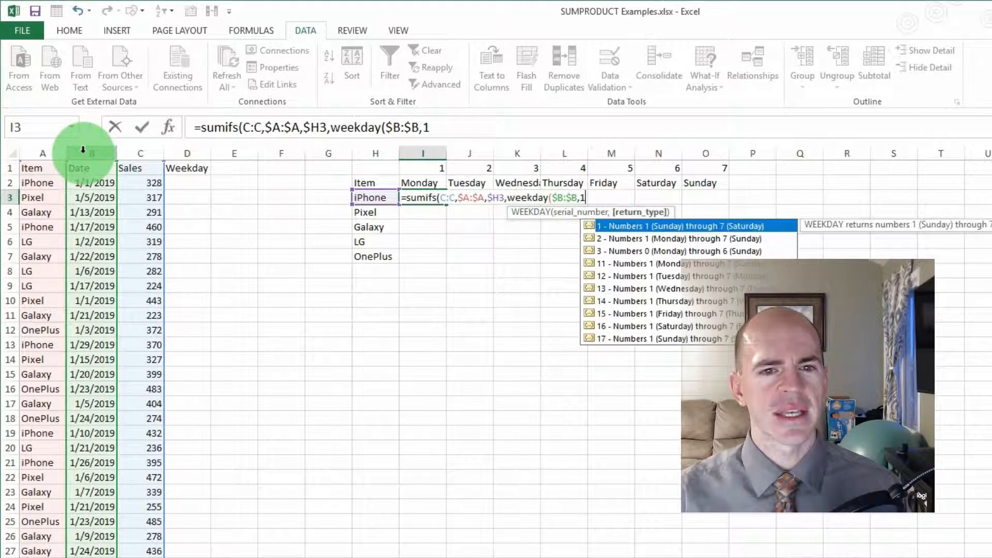
type("2)")
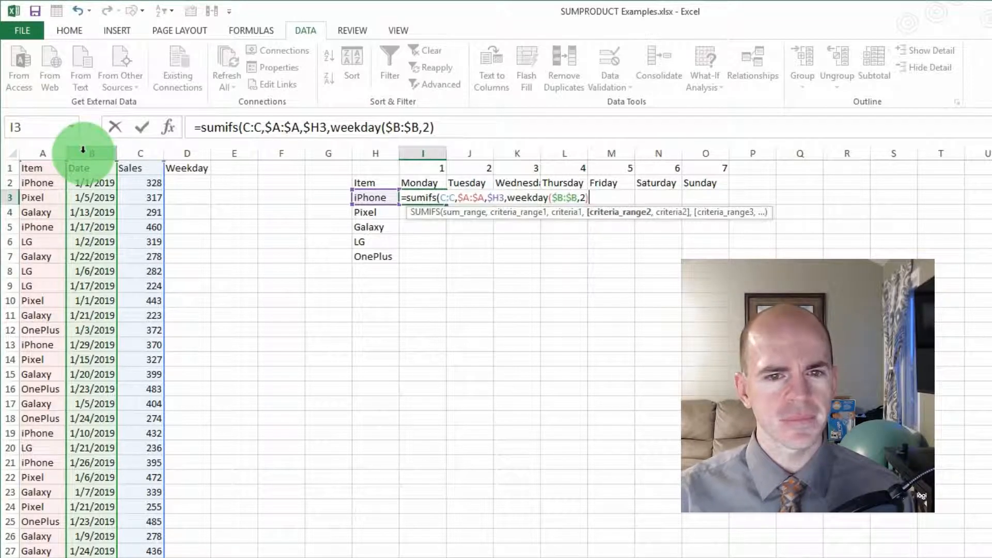
type(",")
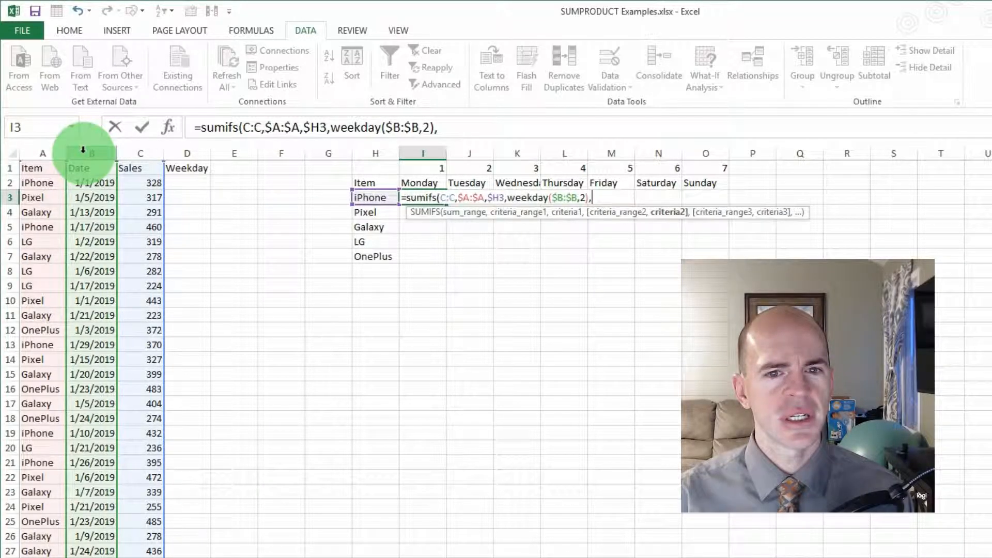
left_click(416, 166)
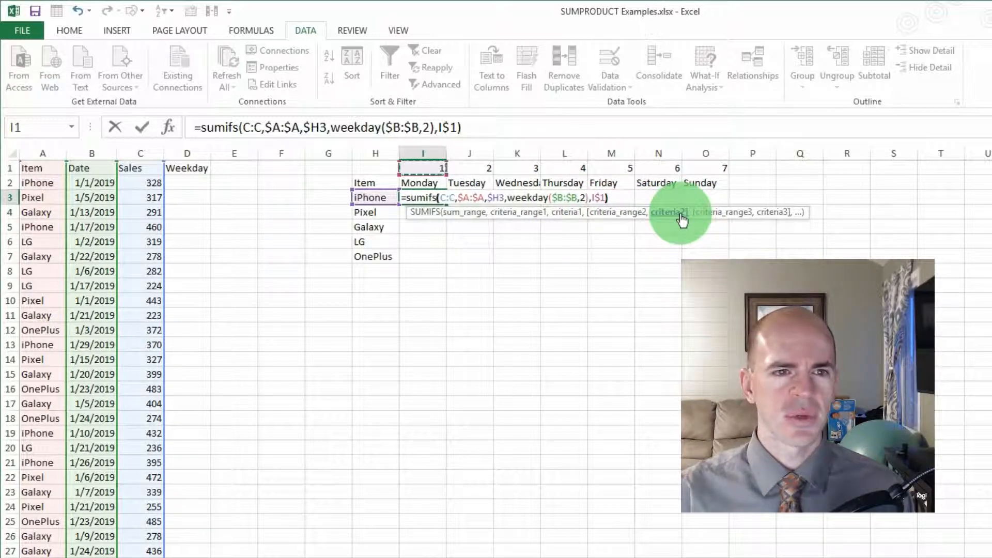
key("Return")
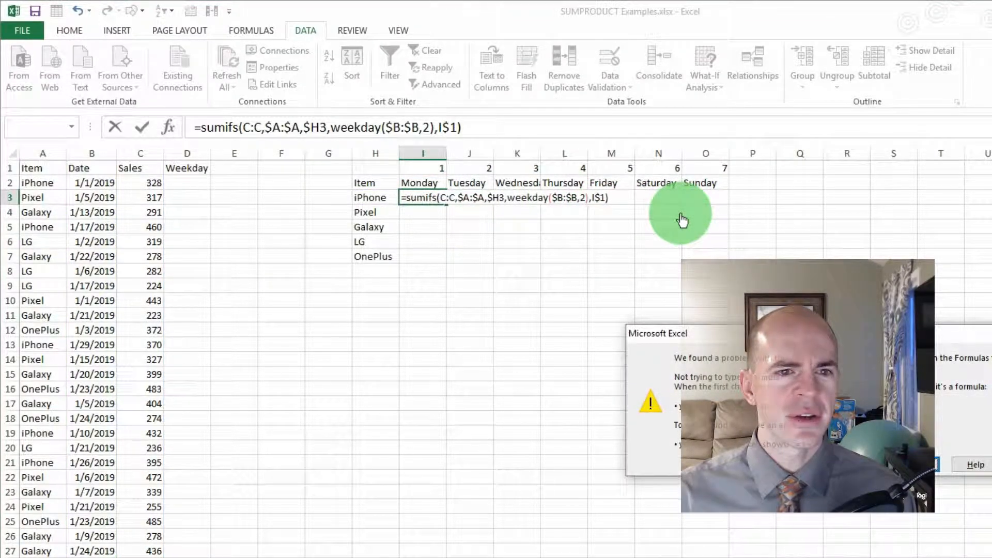
key("Return")
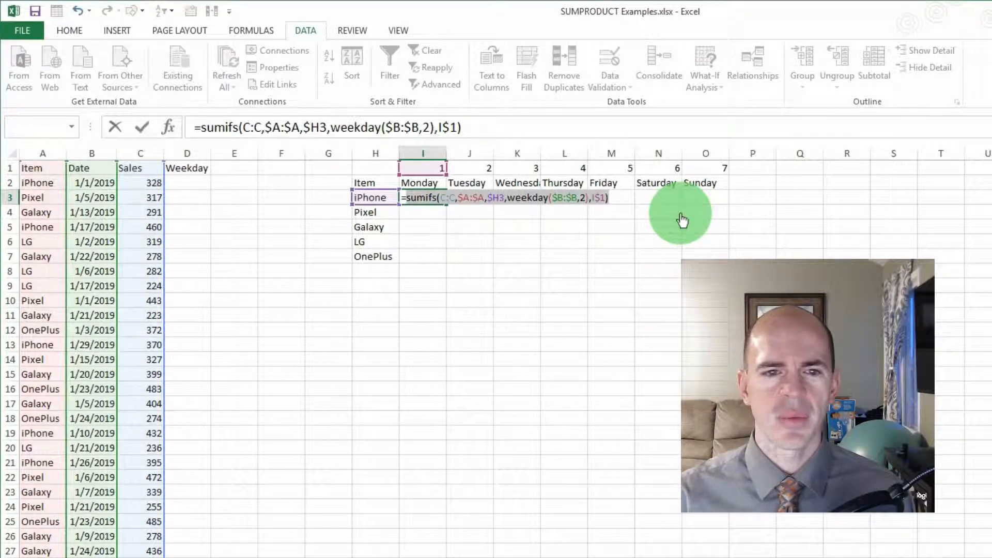
Make the sum range absolute as $C:$C and try to enter the SUMIFS formula again
left_click(250, 130)
key("F4")
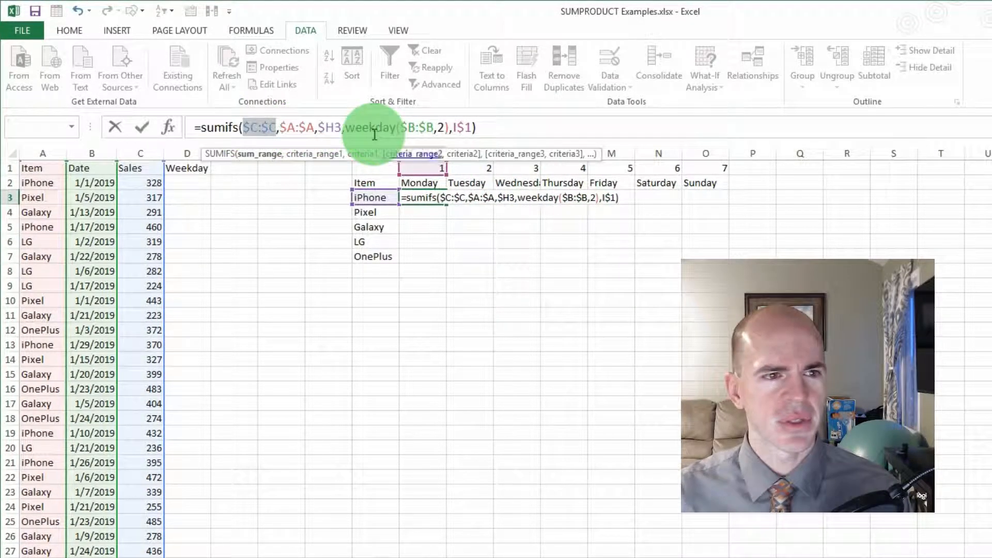
left_click(495, 128)
key("Return")
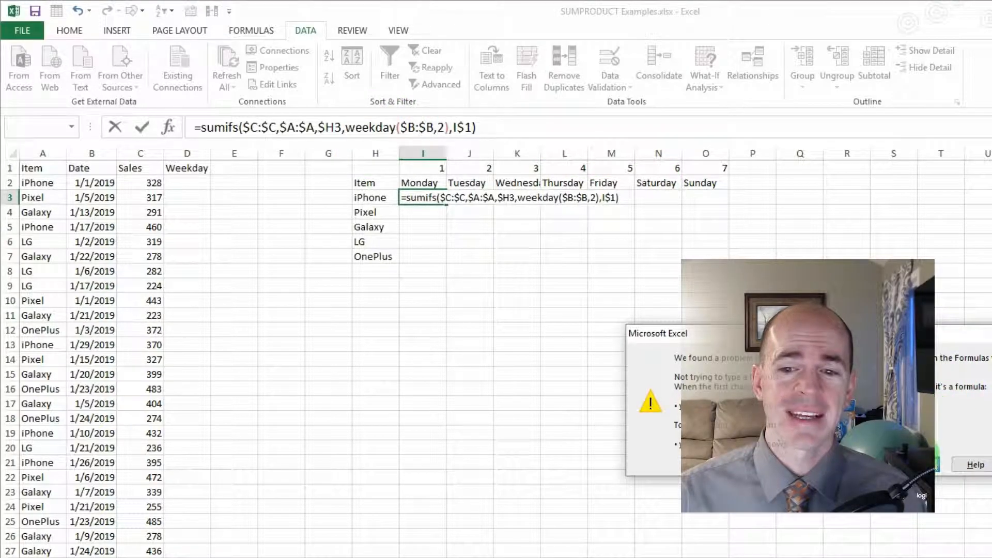
left_click(916, 465)
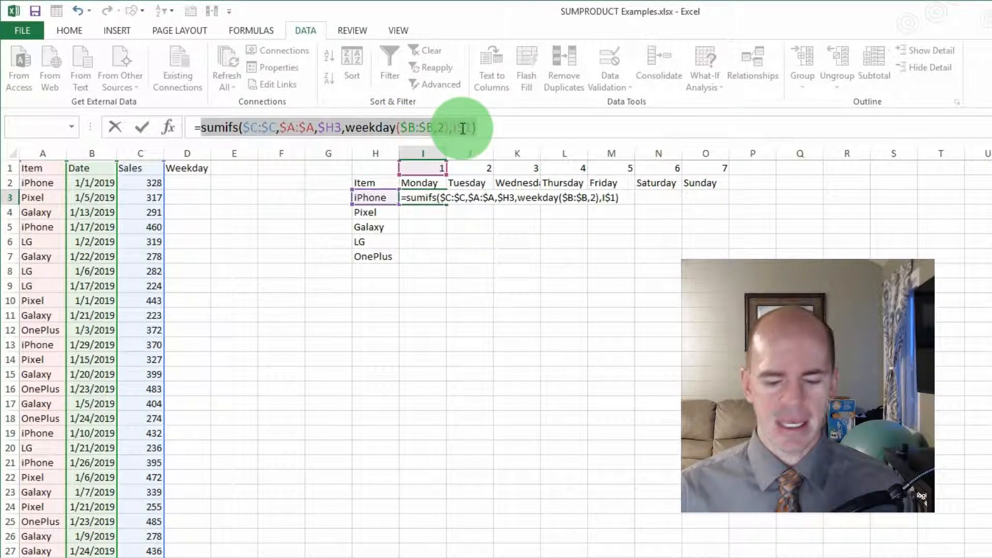
key("Return")
left_click(928, 465)
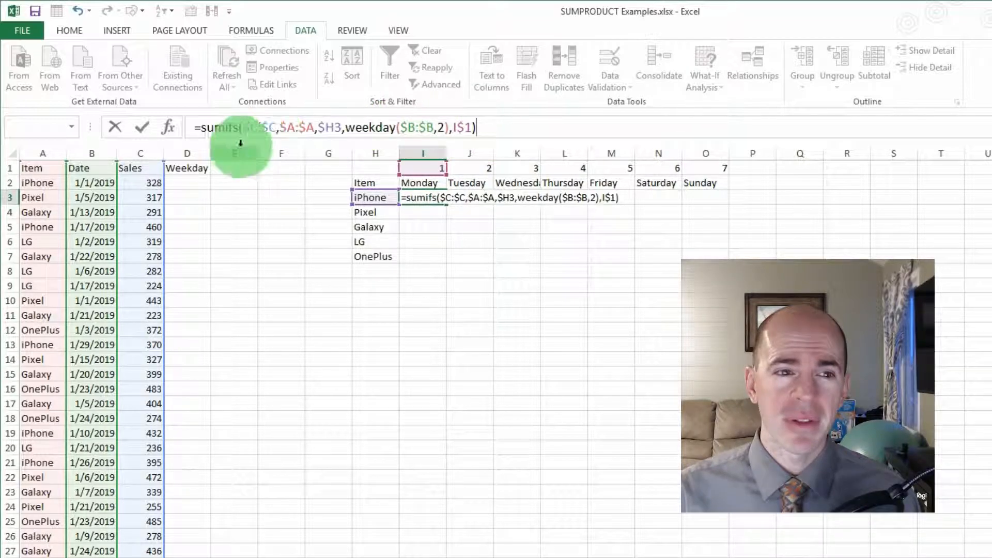
Replace the WEEKDAY criteria range in I3 with $D:$D and enter =SUMIFS($C:$C,$A:$A,$H3,$D:$D,I$1)
left_click_drag(503, 126, 112, 127)
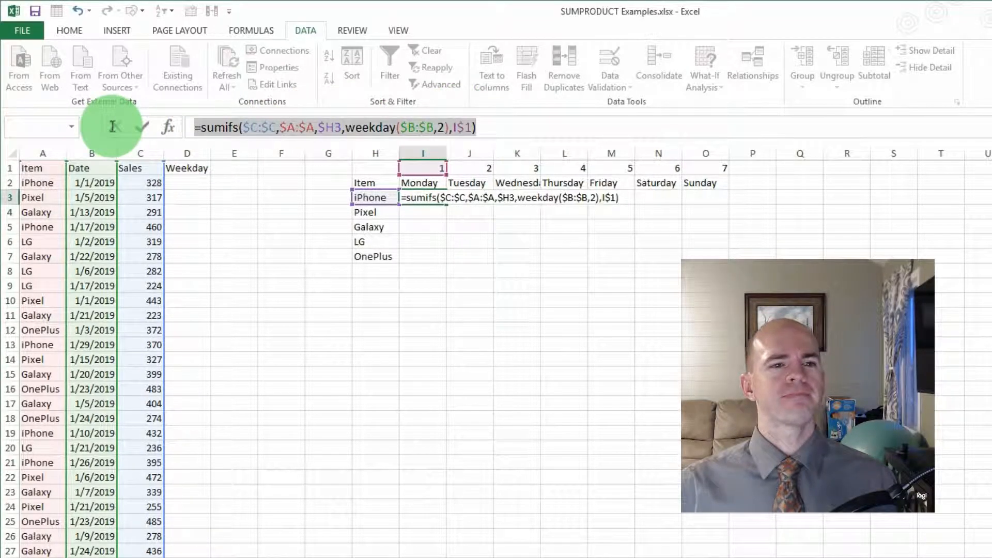
left_click(527, 127)
left_click_drag(345, 127, 450, 130)
key("Delete")
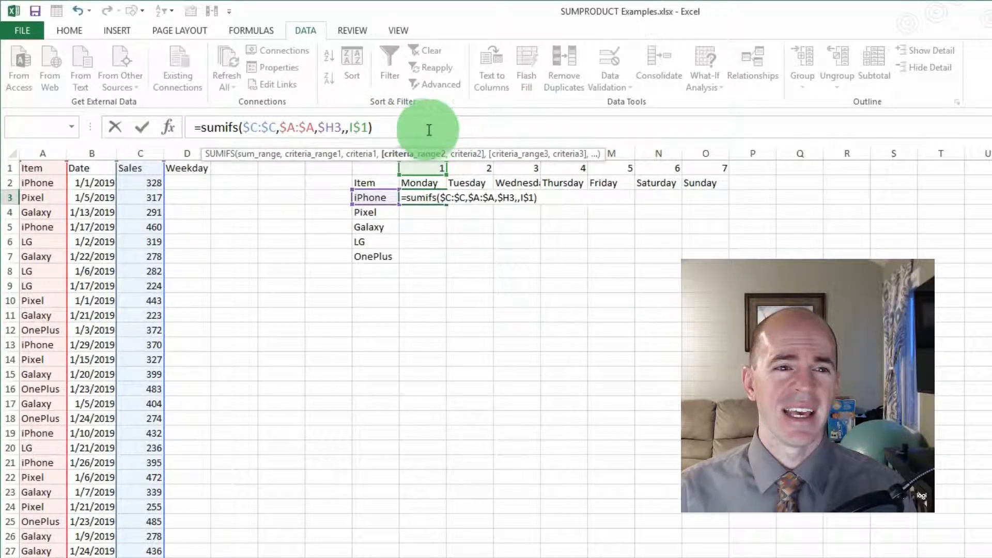
left_click(184, 151)
key("F4")
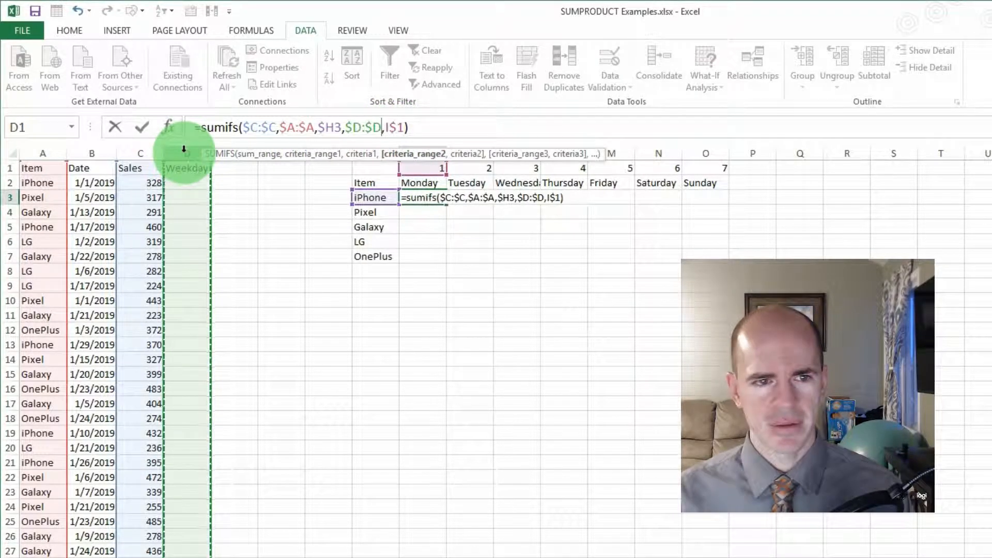
key("Return")
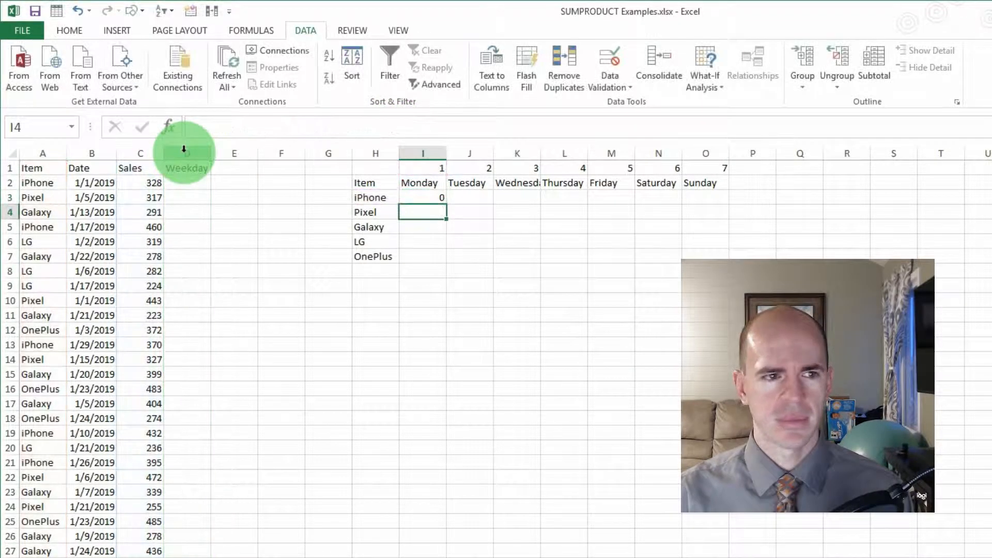
Enter =WEEKDAY(B:B,2) in D2 and fill it down the Weekday column for all data rows
left_click(185, 183)
type("=w")
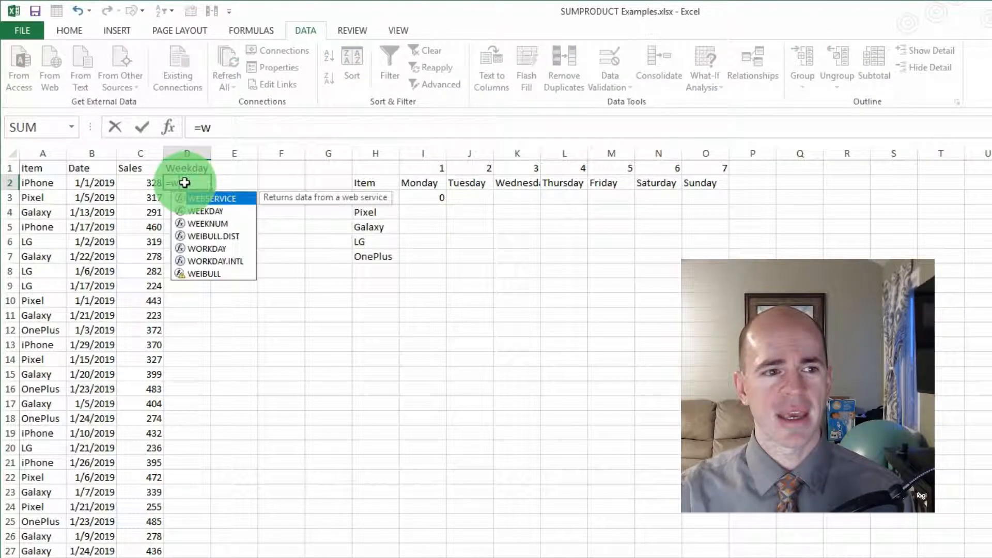
type("eek")
key("Tab")
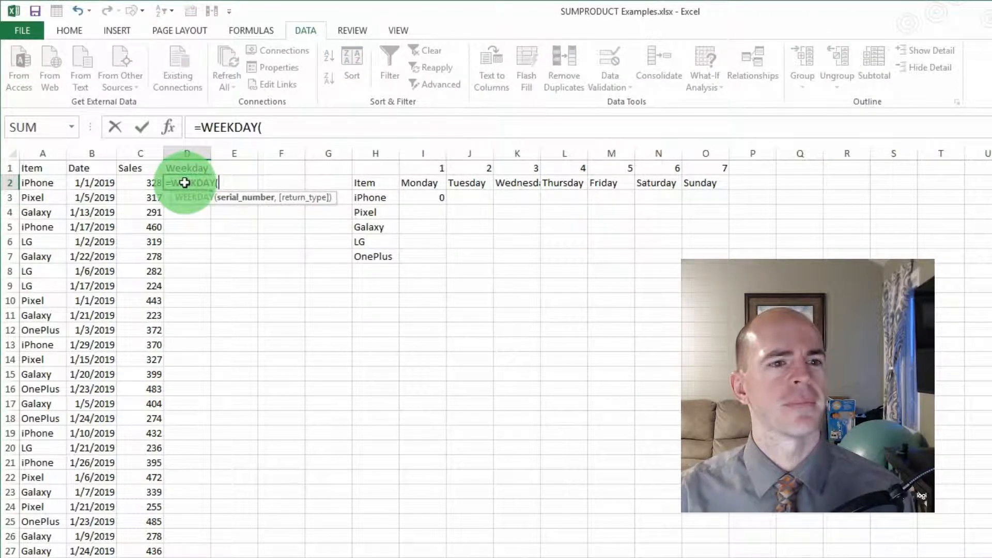
left_click(101, 152)
type(",")
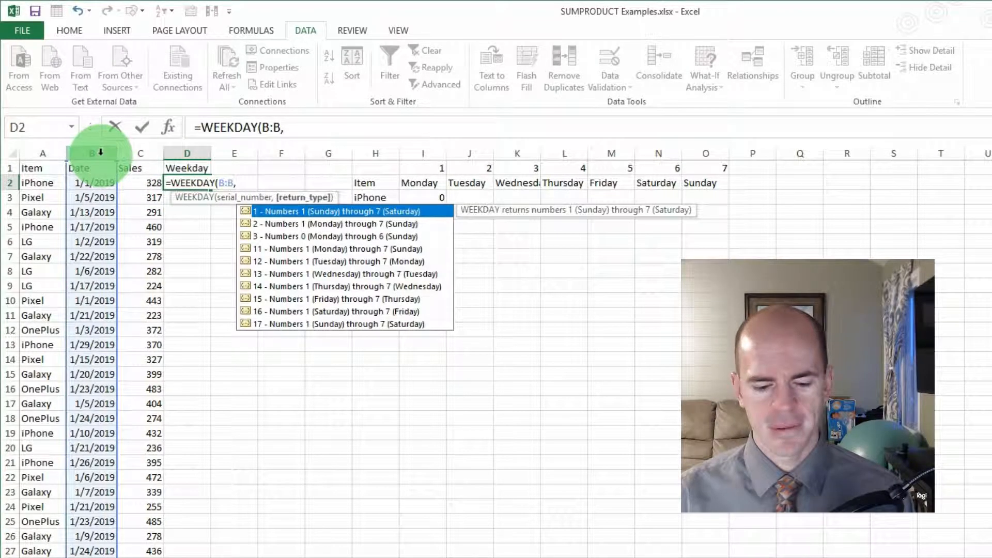
type("2)")
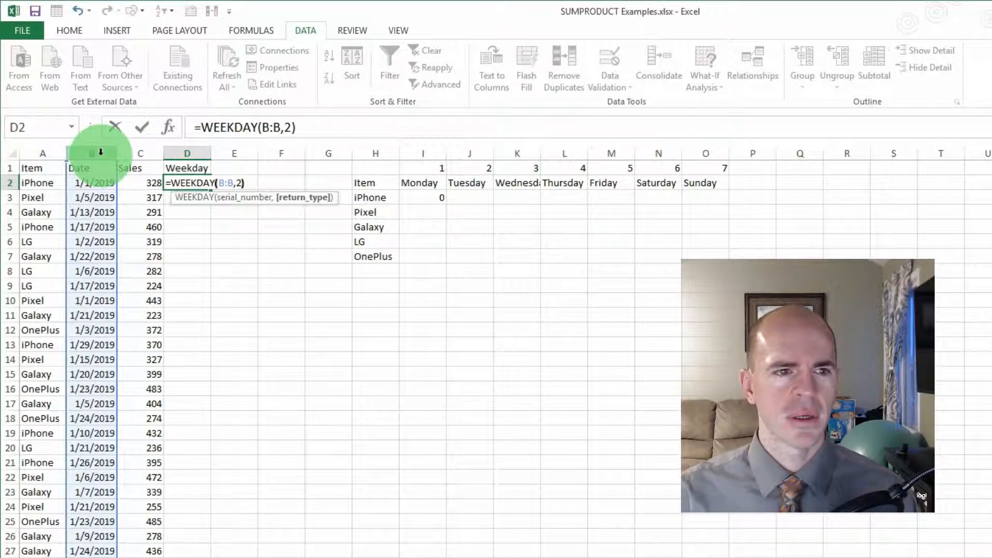
key("Return")
left_click(213, 187)
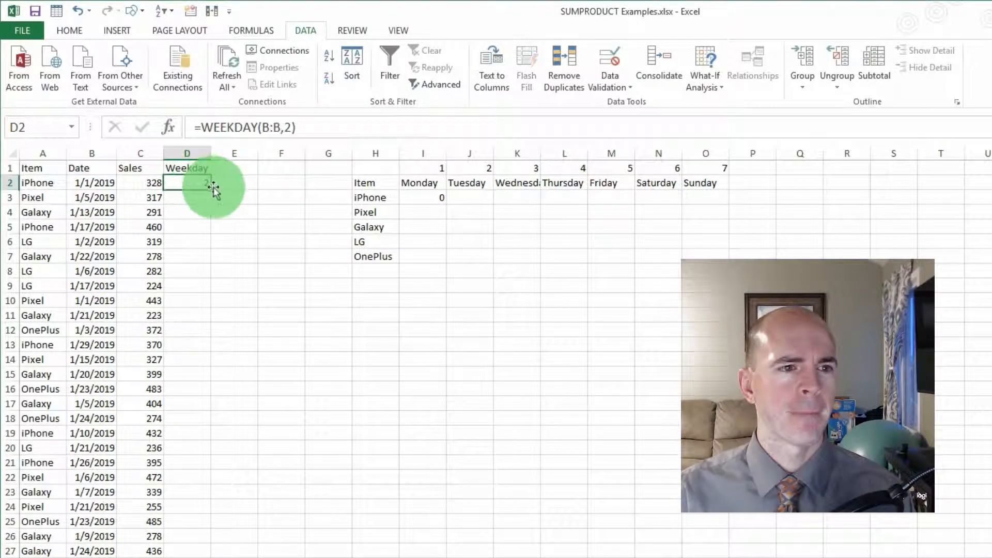
double_click(211, 188)
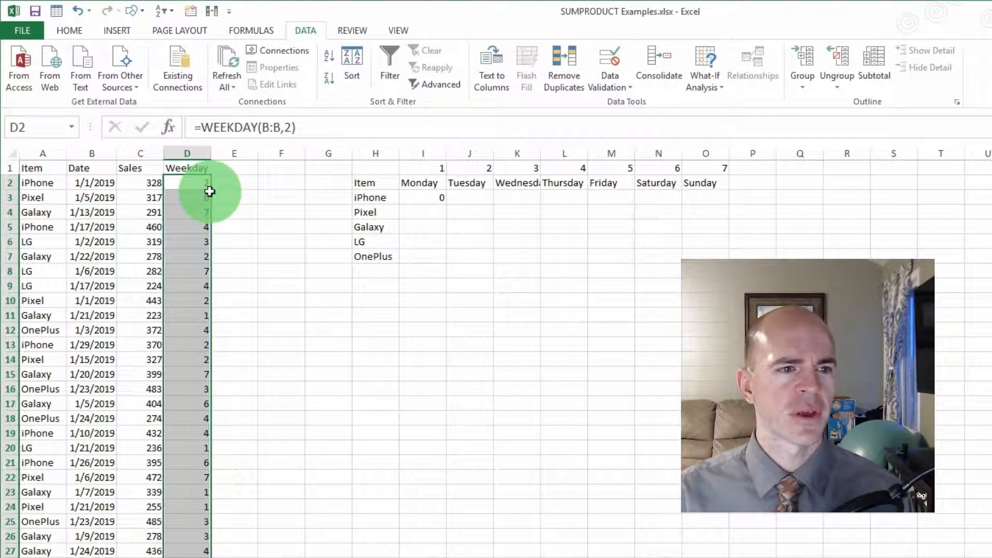
Fill the SUMIFS formula from I3 across and down to O7 to complete the item-by-weekday table
left_click(423, 204)
left_click_drag(448, 205, 716, 263)
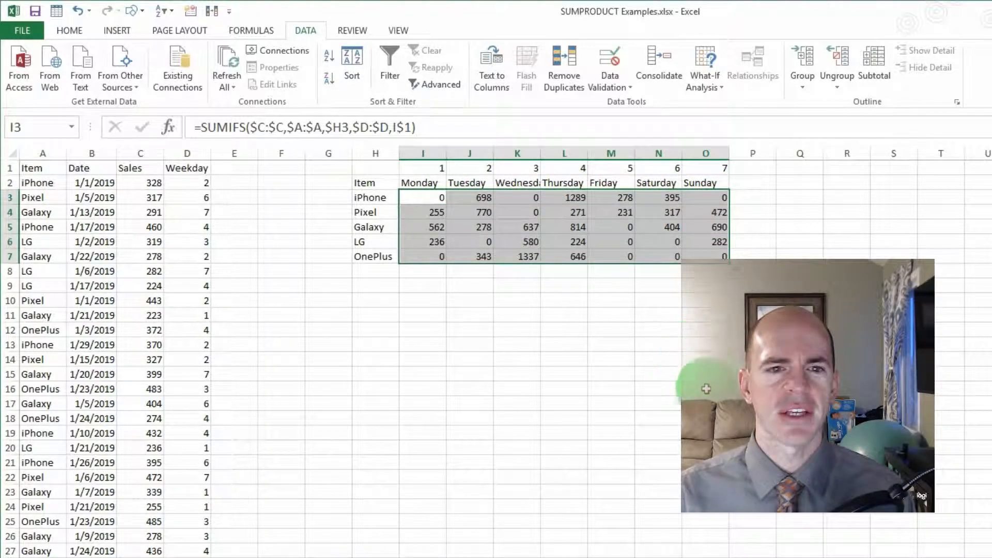
left_click_drag(134, 151, 134, 151)
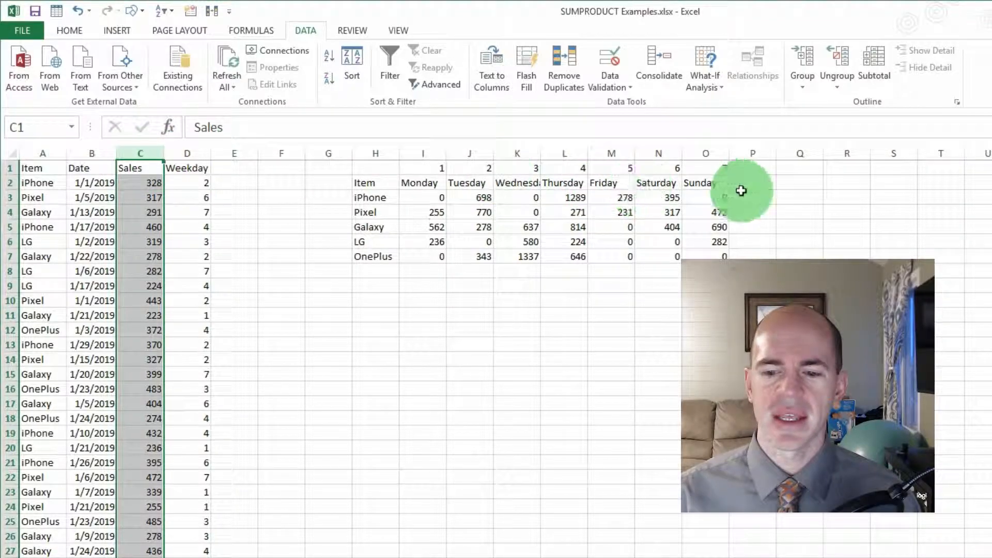
left_click_drag(421, 196, 720, 253)
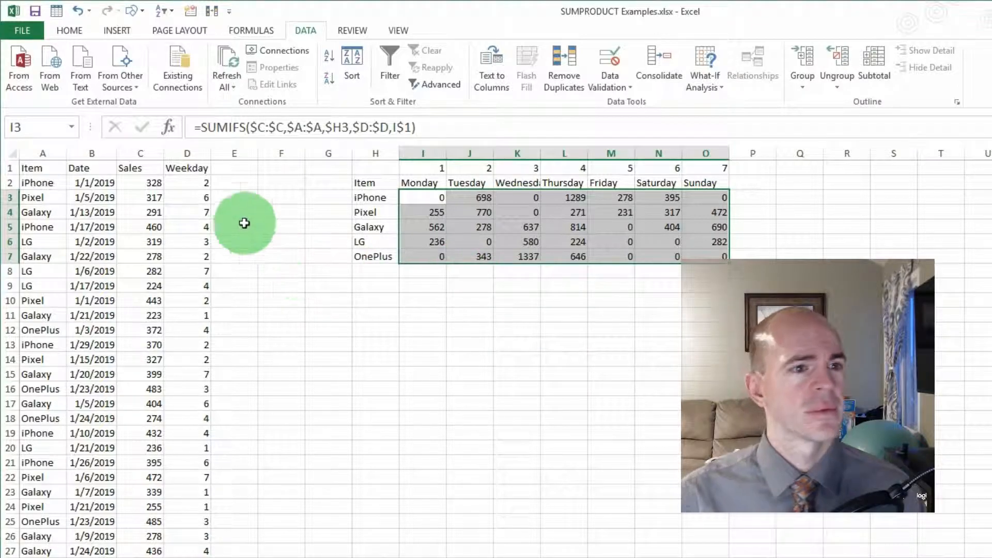
left_click(196, 153)
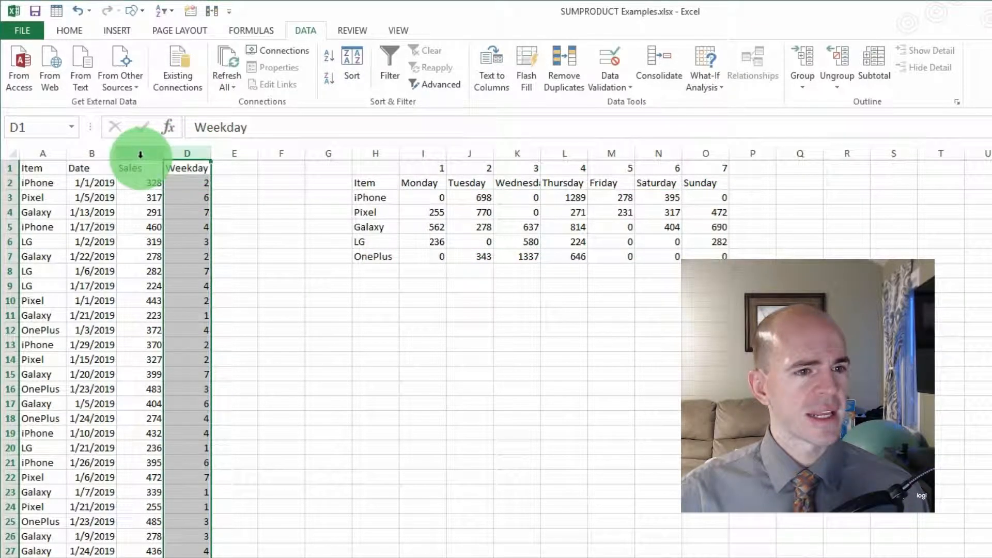
Copy the item labels in H2:H7 to H11:H16 as the row labels of a second summary table
left_click(41, 153)
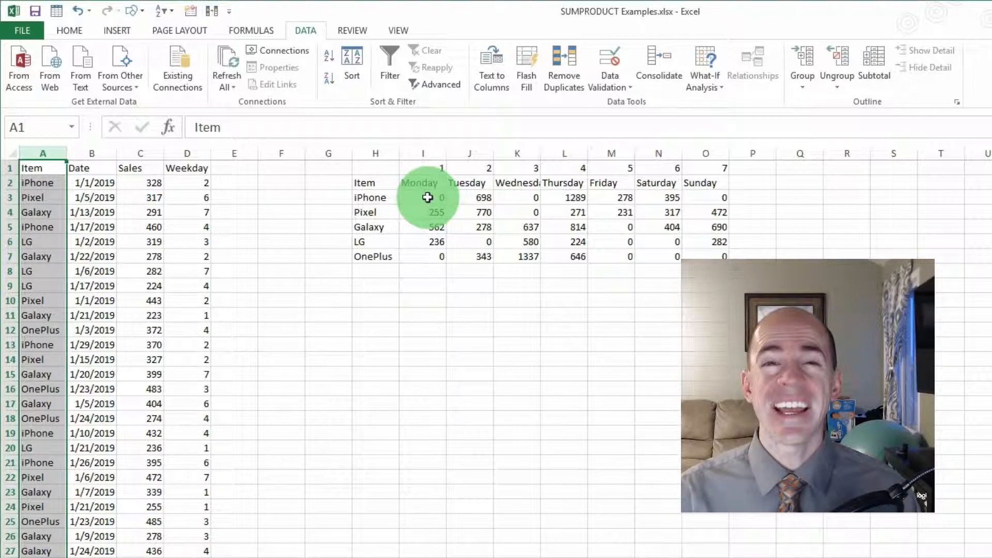
left_click_drag(371, 183, 368, 257)
key("ctrl+c")
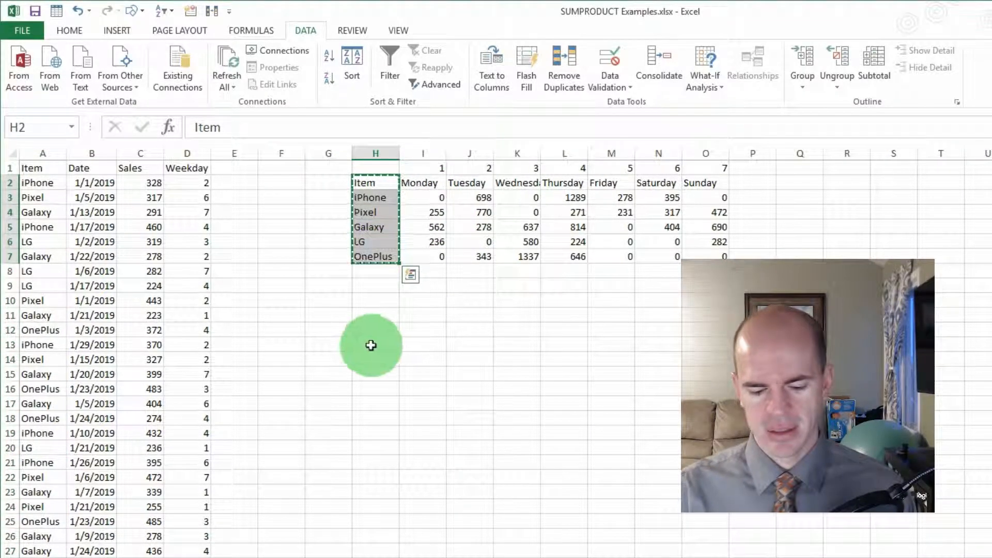
left_click(379, 357)
left_click(390, 316)
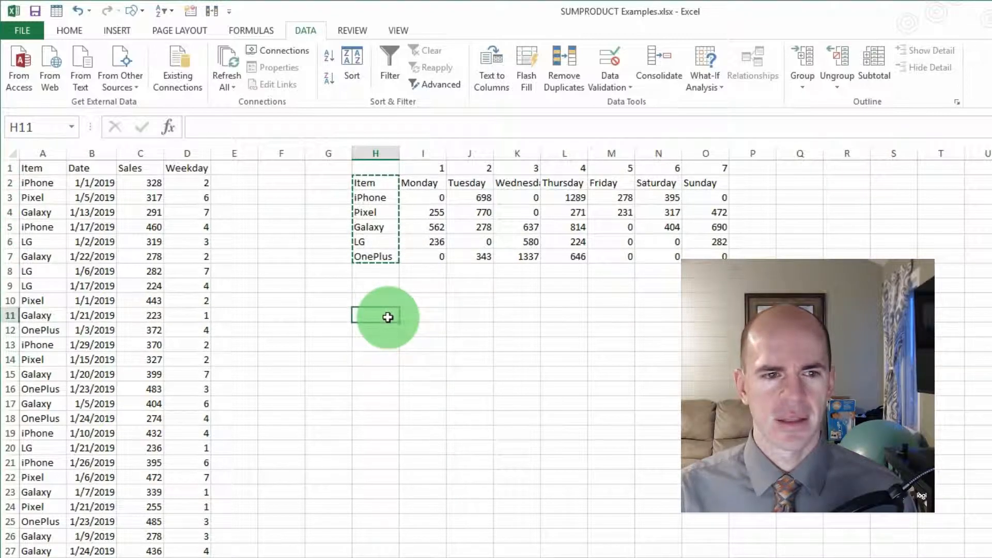
key("ctrl+v")
Copy the weekday numbers and names from I1:O2 to I10:O11 as headers for the second summary table
left_click_drag(433, 168, 708, 184)
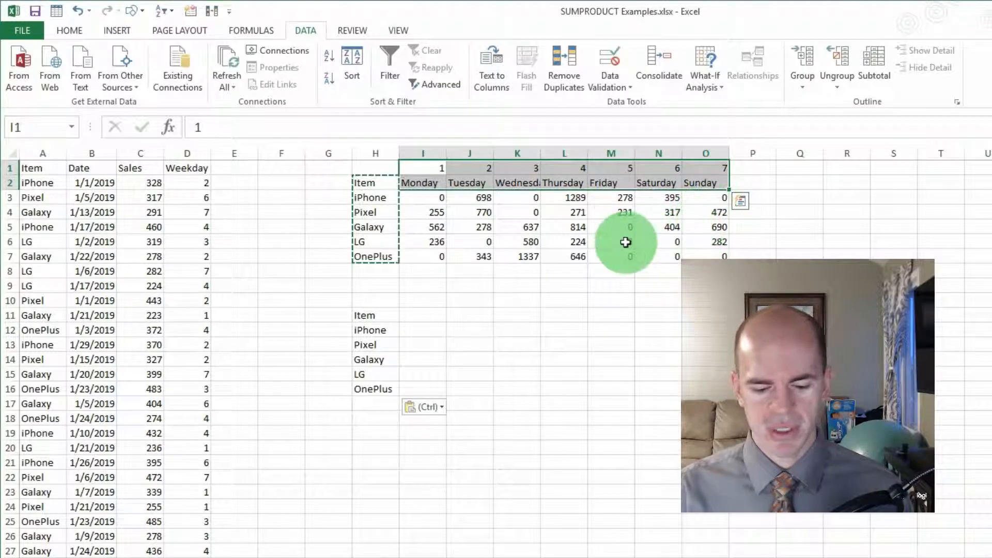
key("ctrl+c")
left_click(427, 305)
key("ctrl+v")
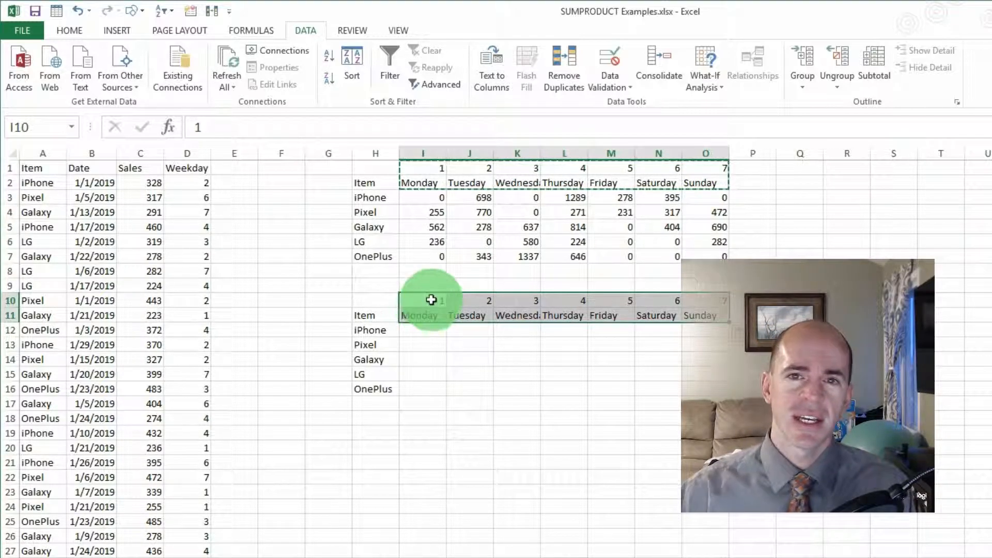
Review the Weekday helper column, its formula in D2 and the source dates in column B
left_click(326, 270)
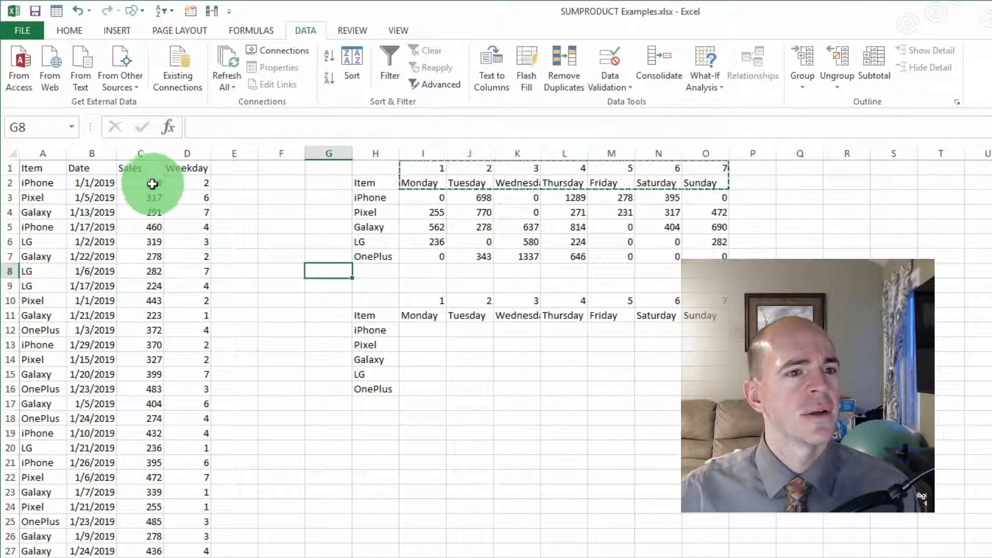
left_click(189, 153)
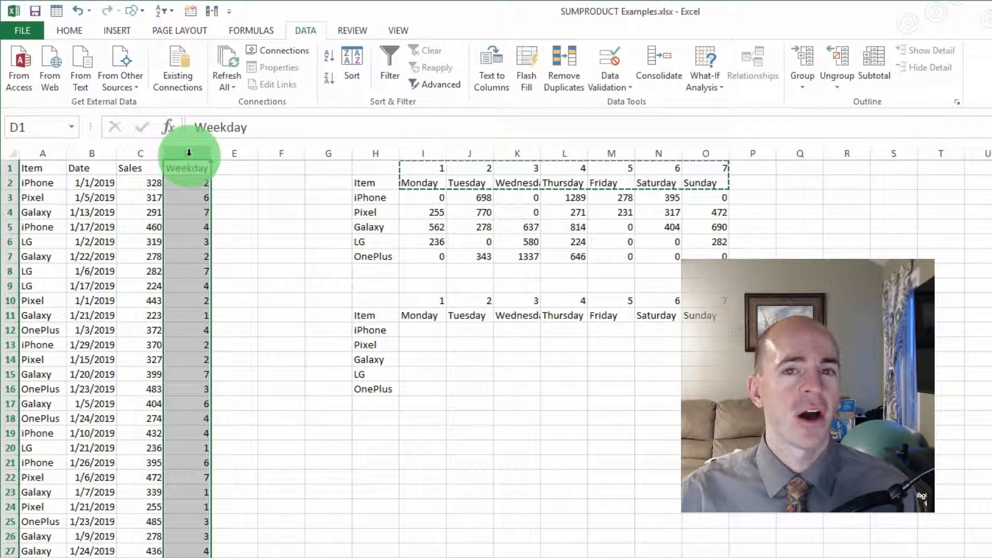
left_click(187, 182)
left_click_drag(332, 127, 117, 127)
key("Return")
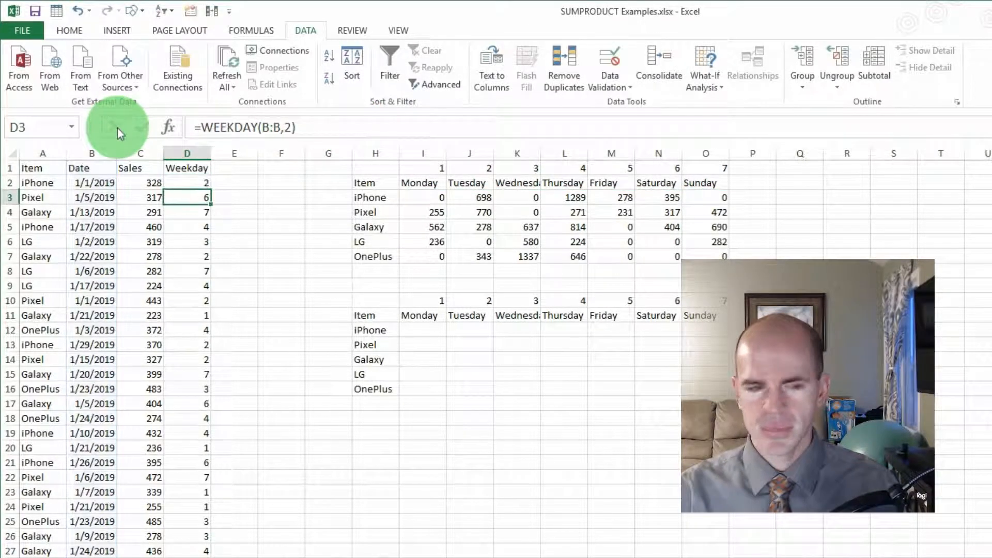
left_click_drag(84, 182, 104, 557)
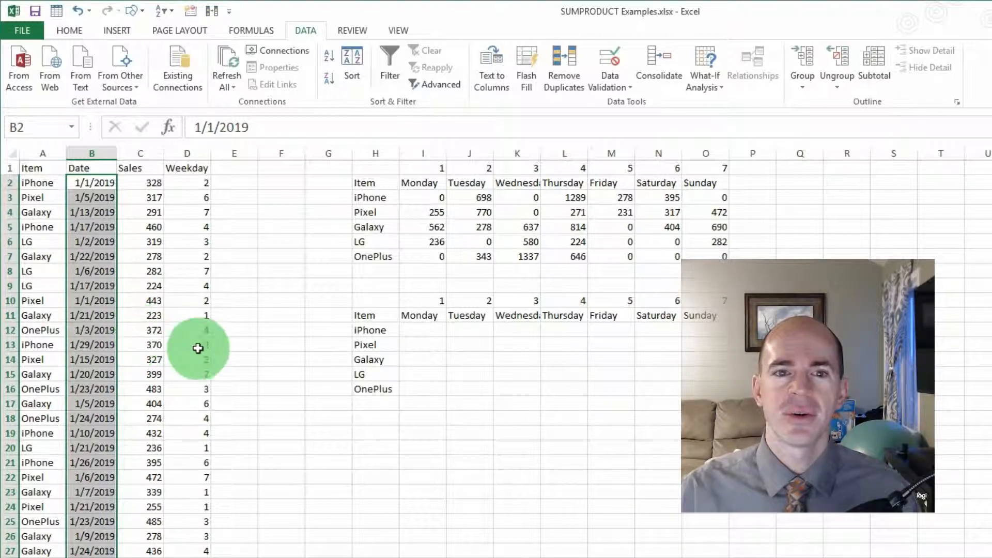
Start a formula in I12 with =SUM(IF( and the item test $A$2:$A$36=$H12, locking only the column of H12
left_click(421, 330)
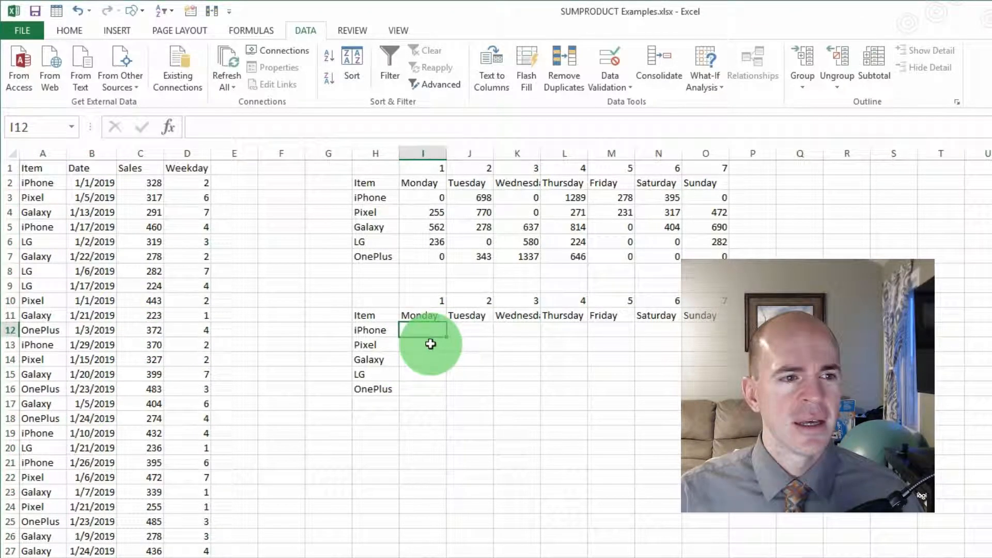
type("=")
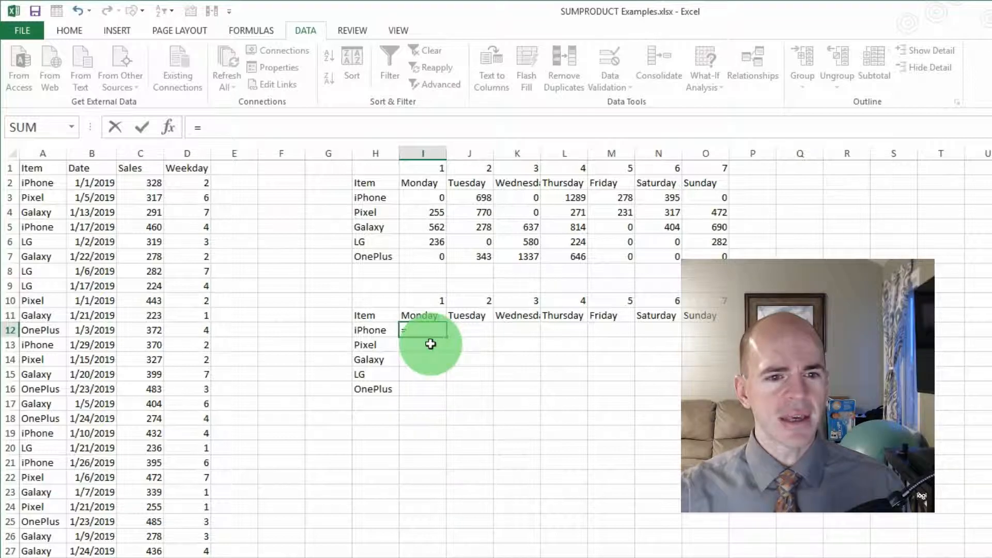
type("sum(")
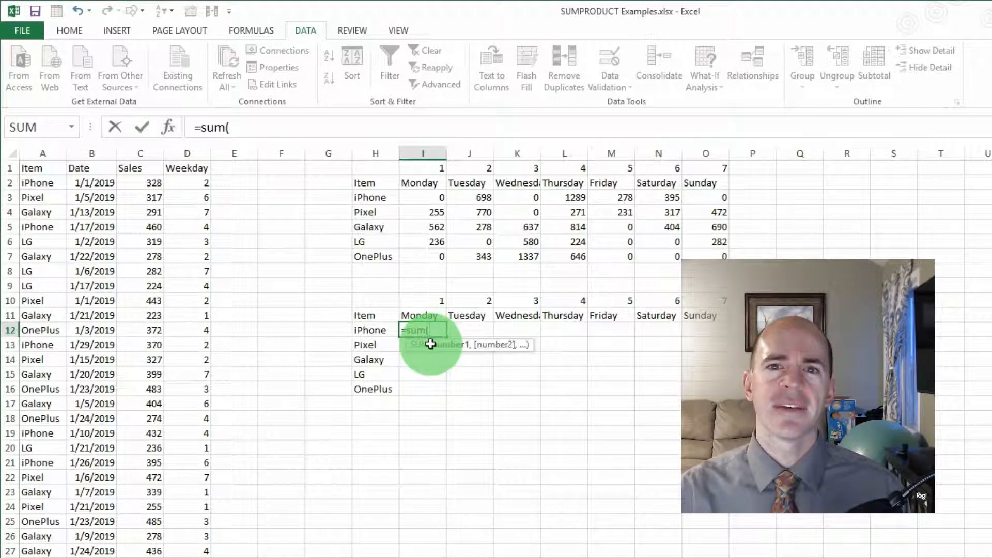
type("if")
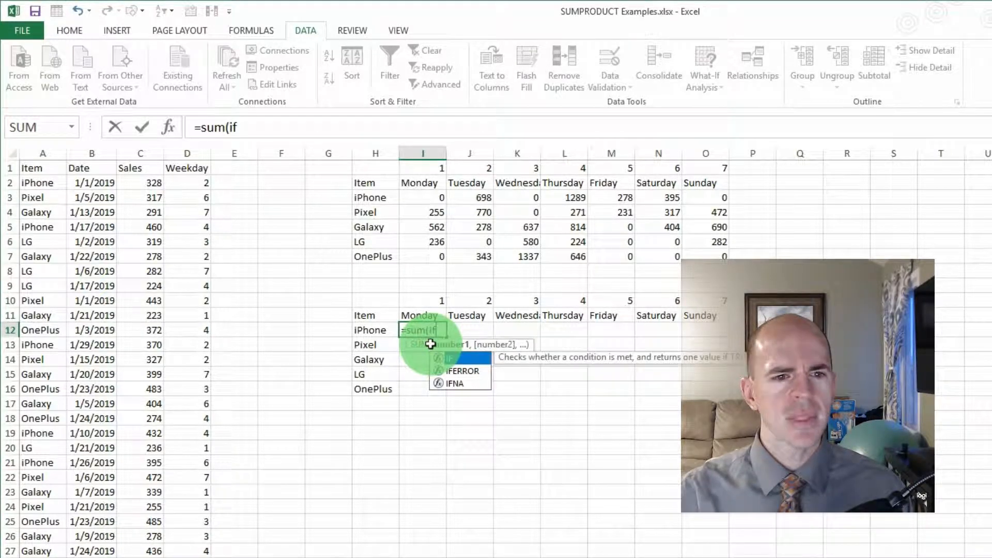
type("(")
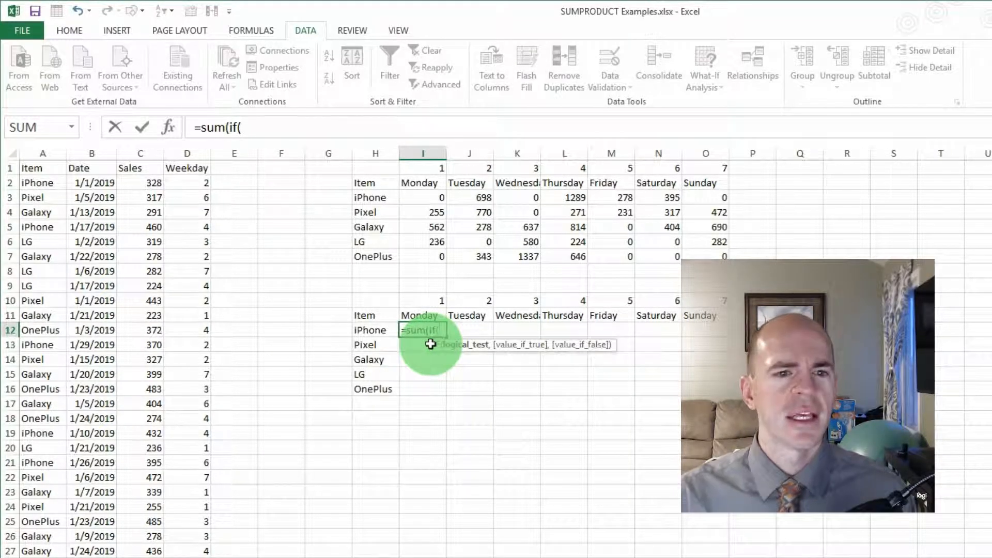
left_click_drag(35, 183, 47, 557)
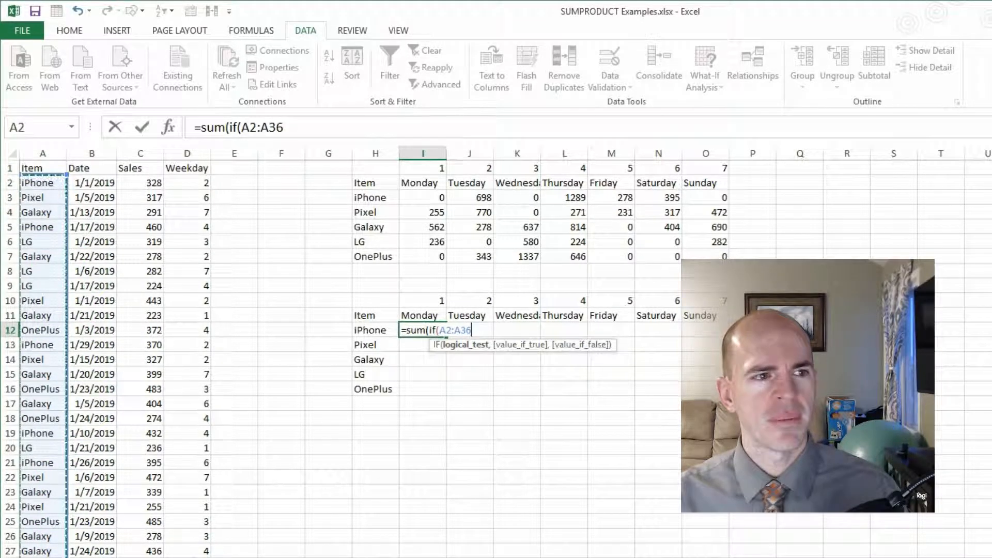
key("F4")
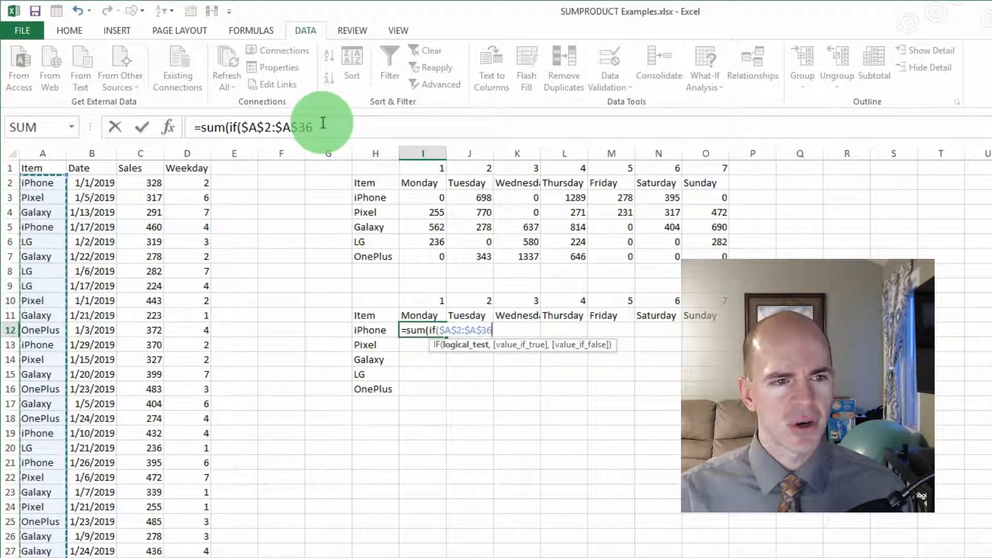
type("=")
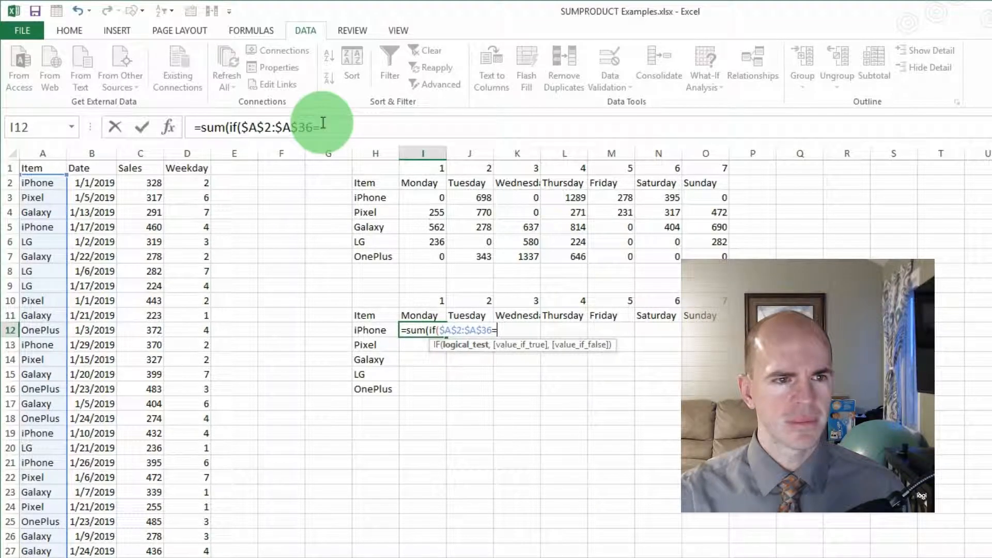
left_click(382, 332)
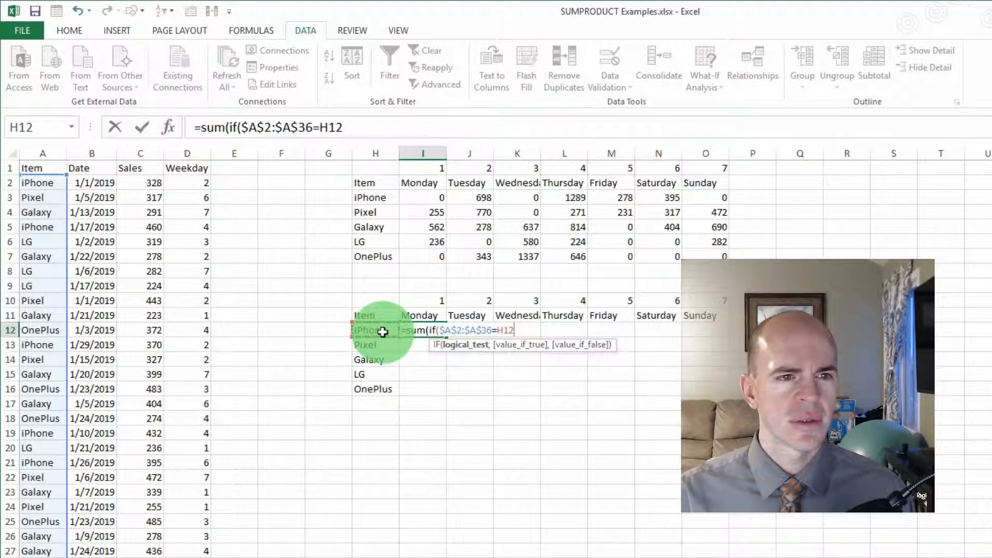
key("F4")
key("F4")
key("F4")
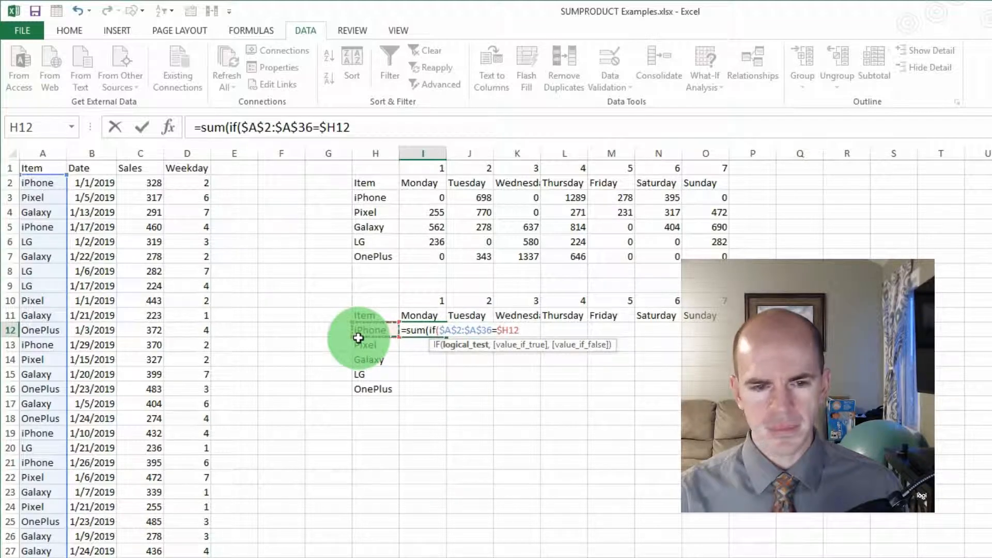
Add a nested IF to the I12 formula that tests WEEKDAY($B$2:$B$36,2)=I$10
type(",")
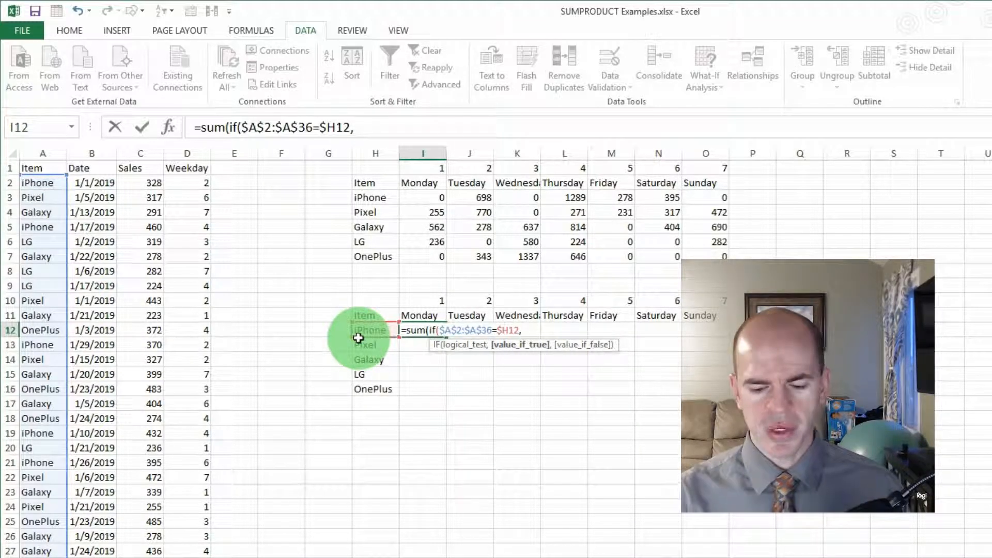
type("if(")
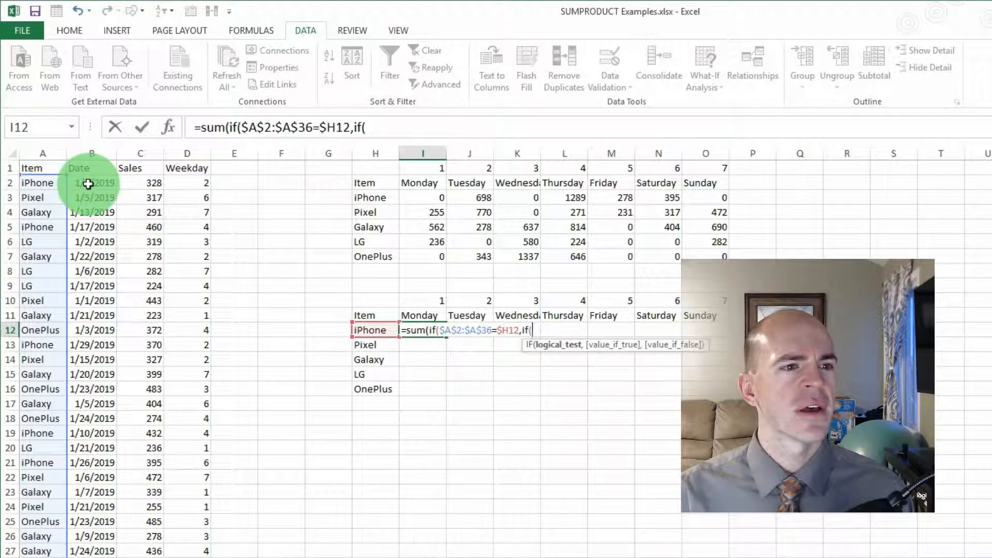
type("weekday(")
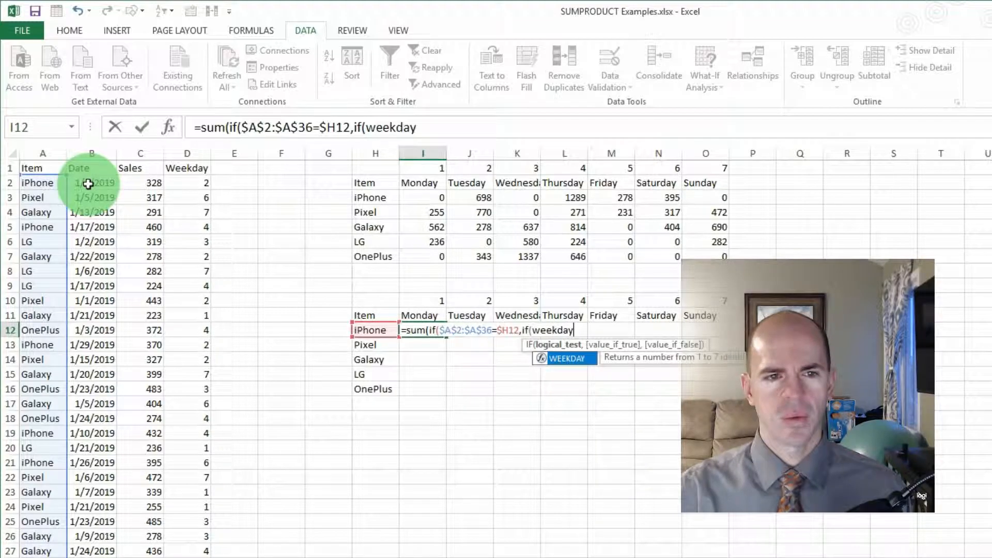
key("ctrl+shift+Down")
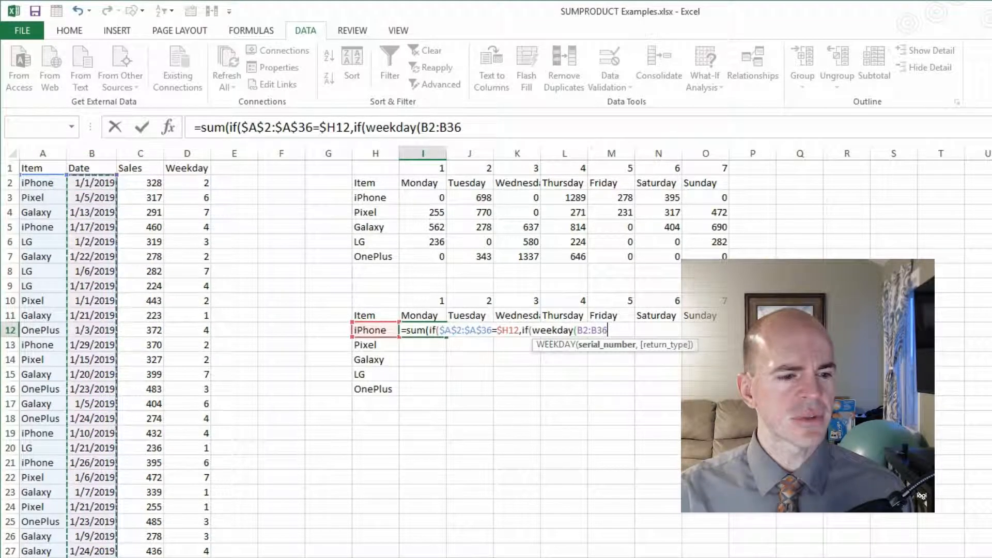
key("F4")
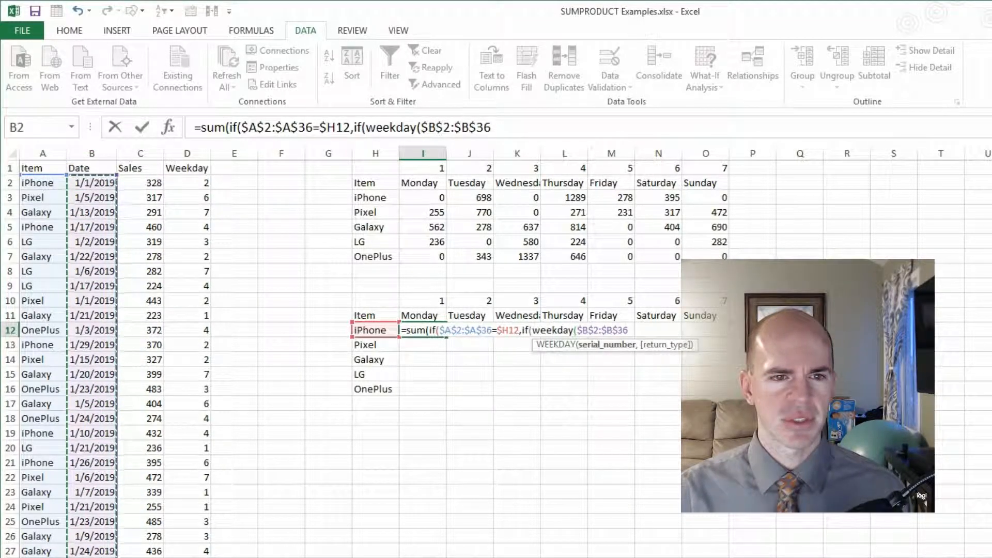
type(",2")
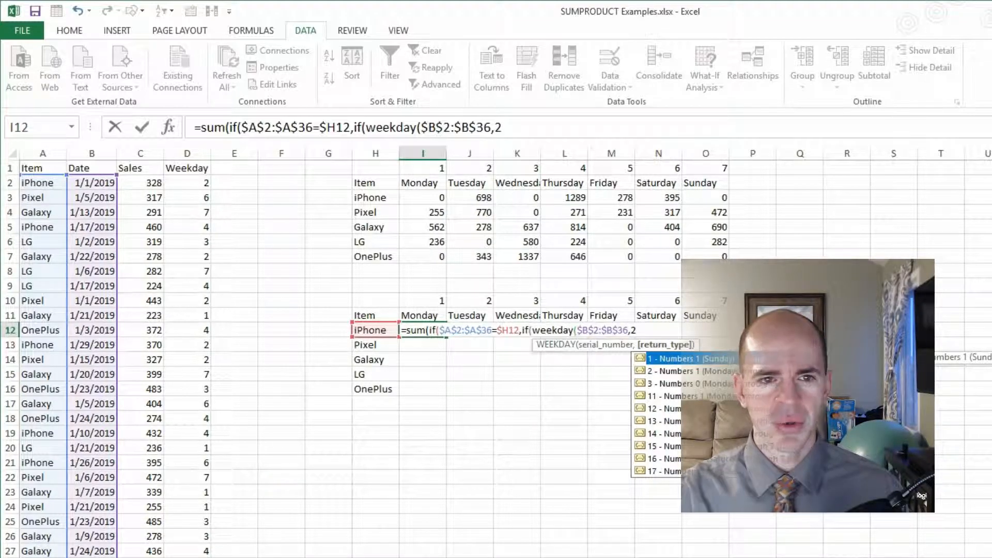
type(")=")
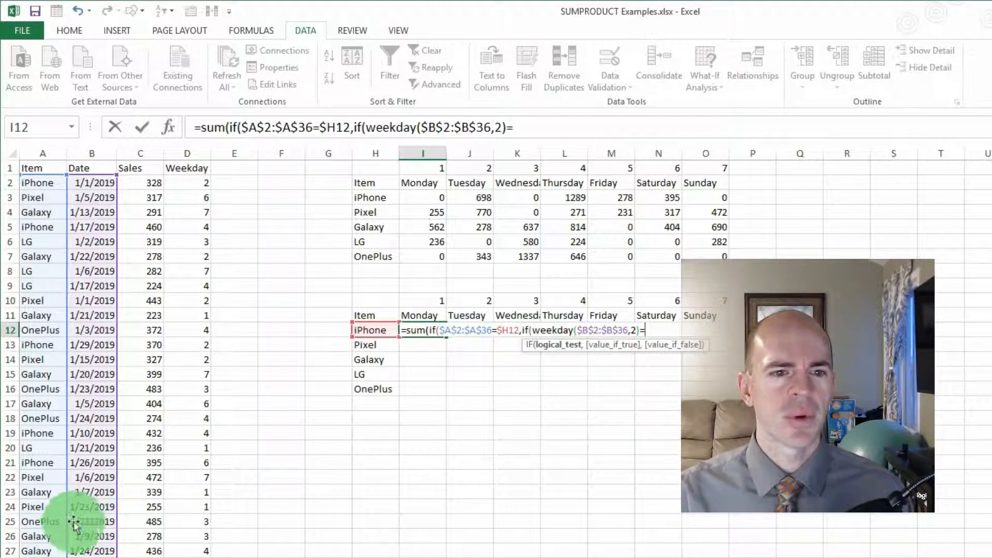
left_click(430, 301)
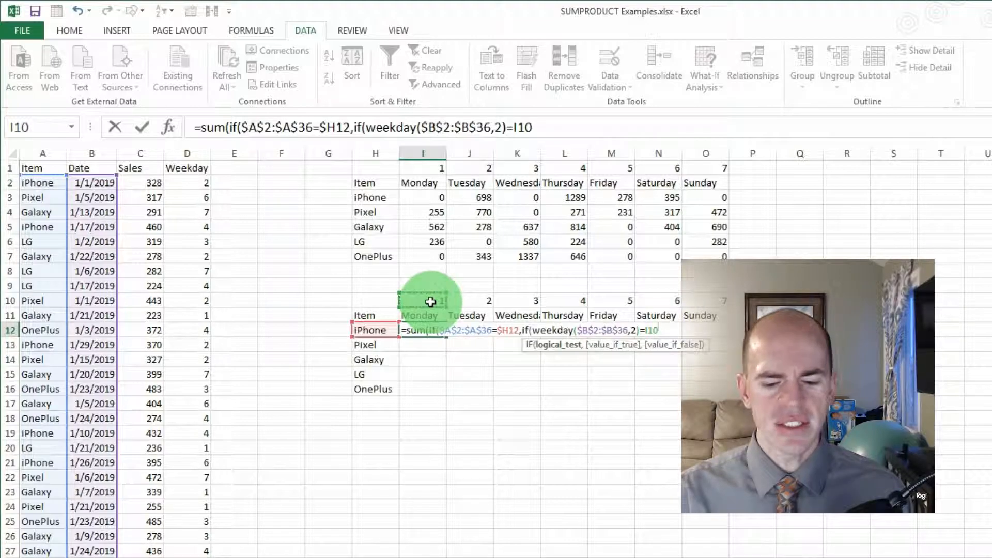
key("F4")
key("F4")
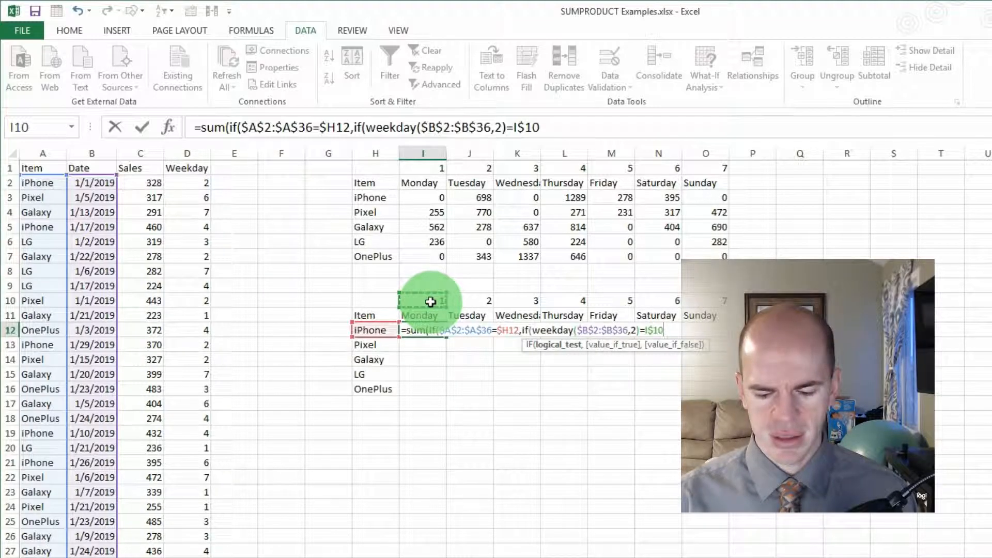
Complete the I12 formula by returning $C$2:$C$36 when both tests hold and 0 otherwise, and enter it
type(",")
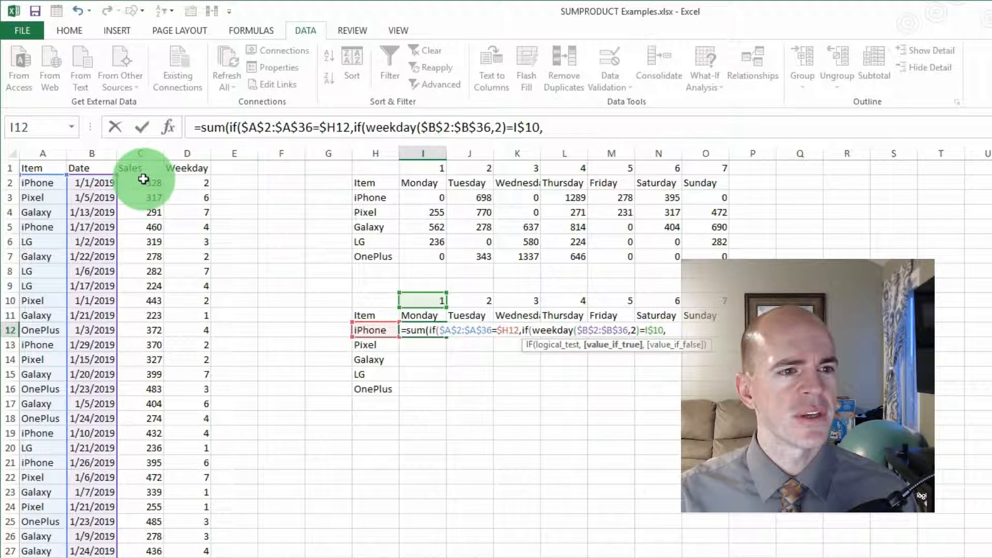
left_click_drag(143, 179, 140, 556)
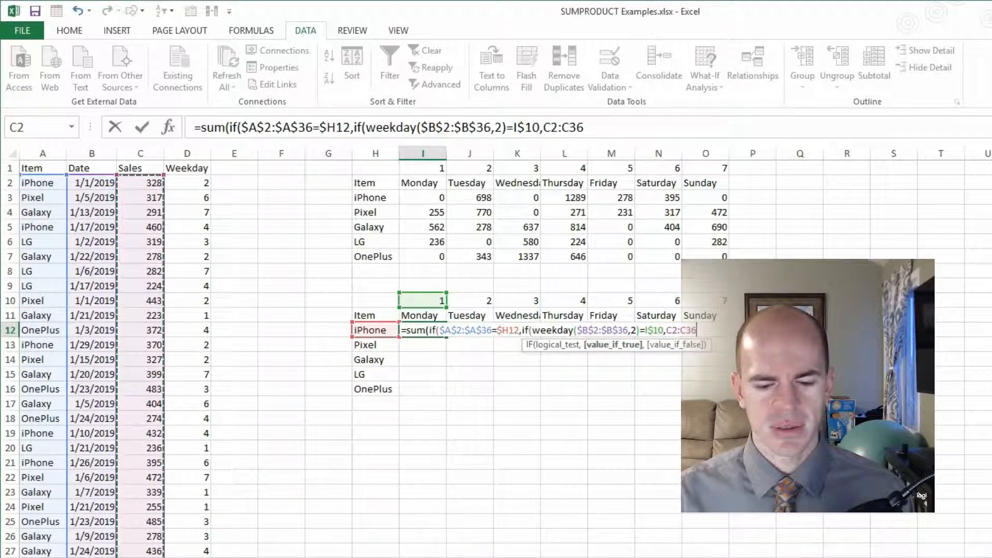
key("F4")
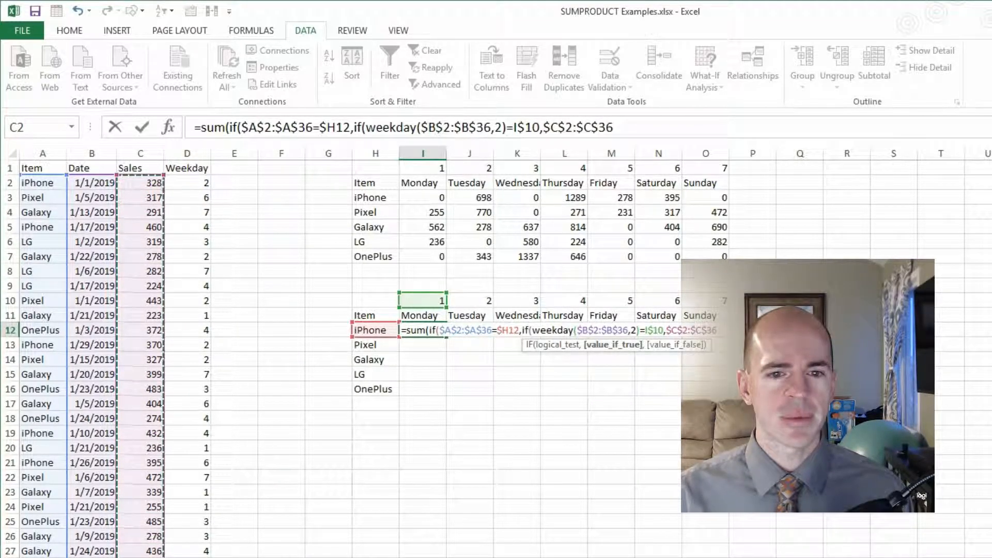
type(",0")
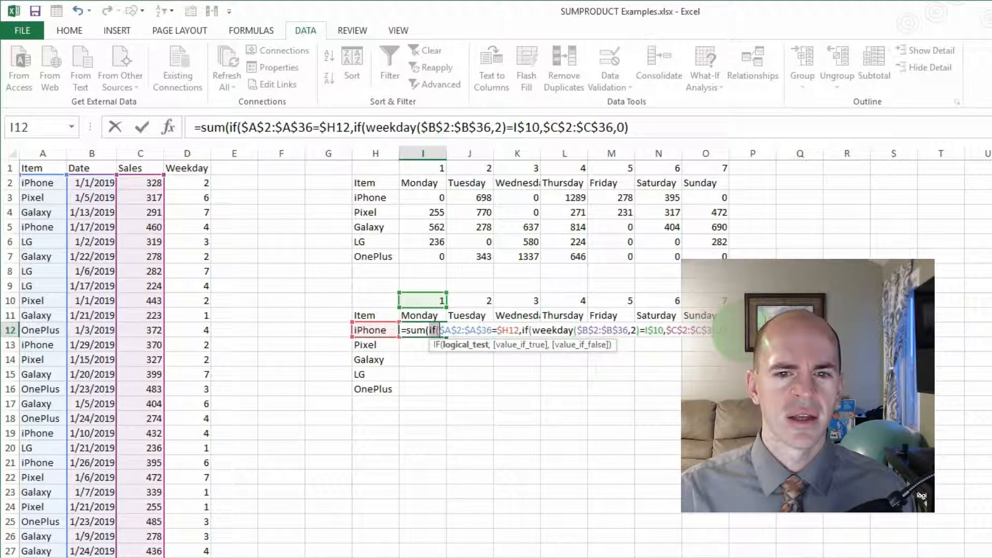
type(",0")
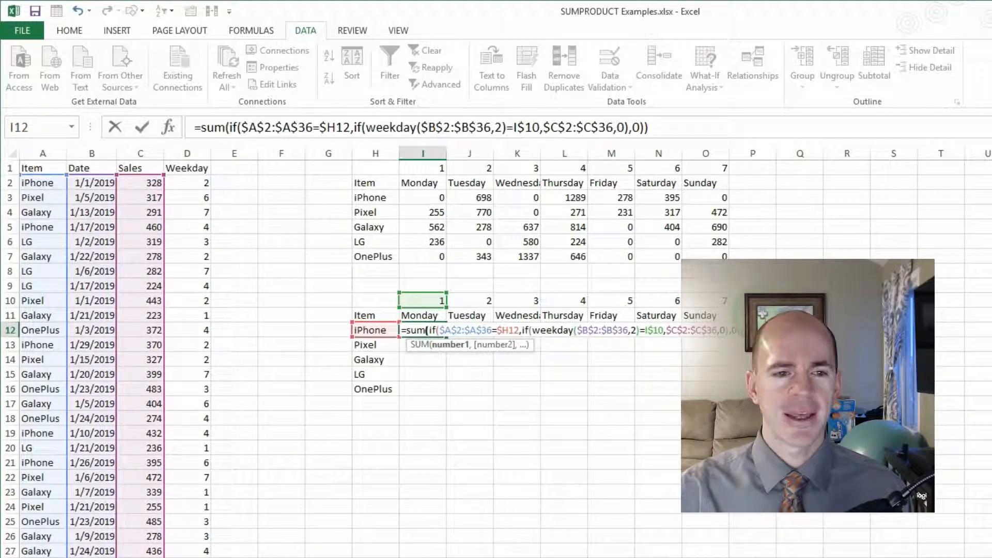
key("Return")
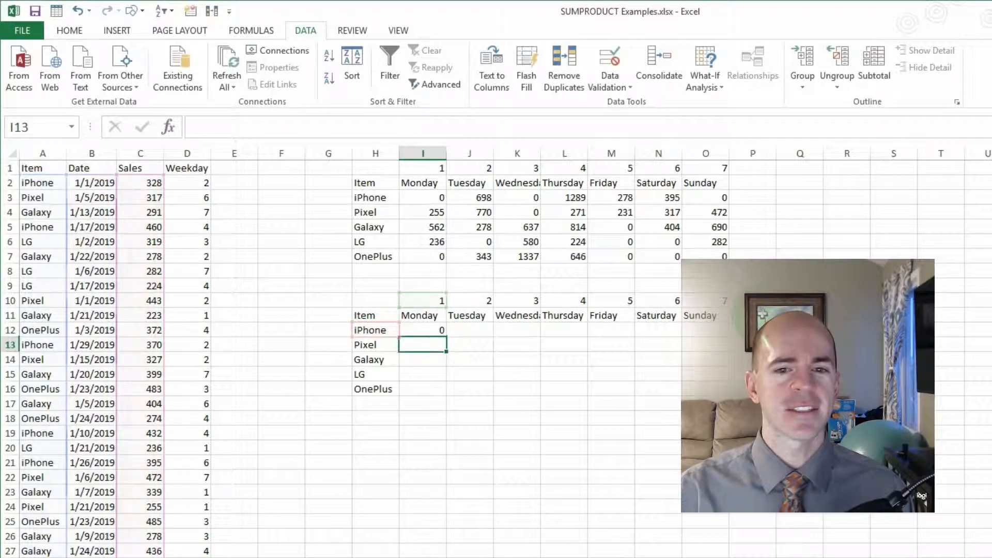
left_click(434, 334)
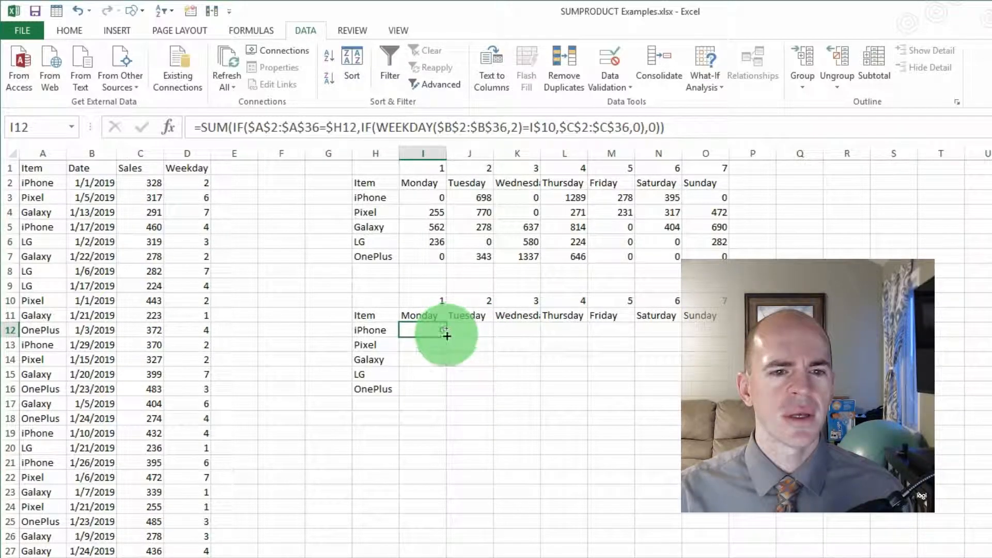
Copy the SUM(IF) formula from I12 into J12 and inspect the copied formula
left_click_drag(447, 336, 474, 334)
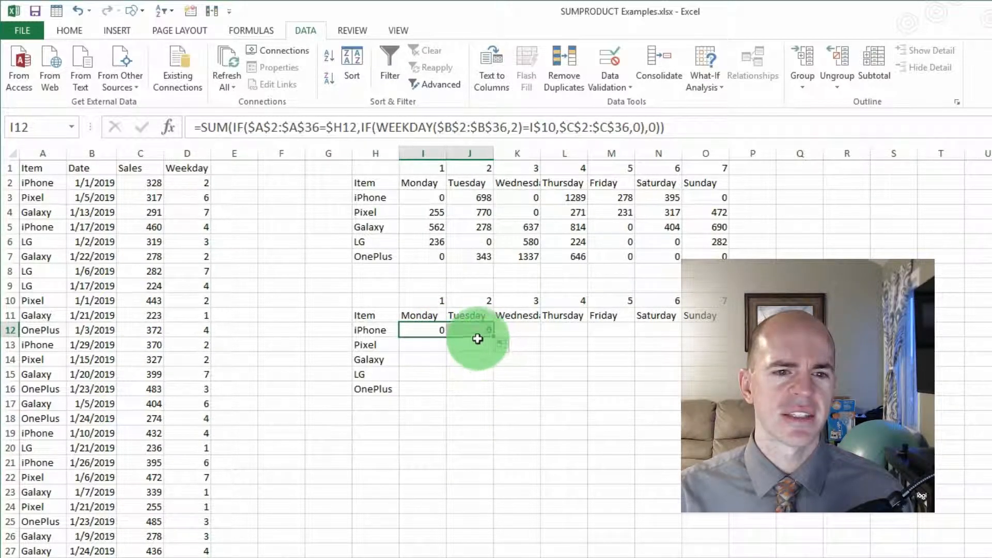
left_click(477, 329)
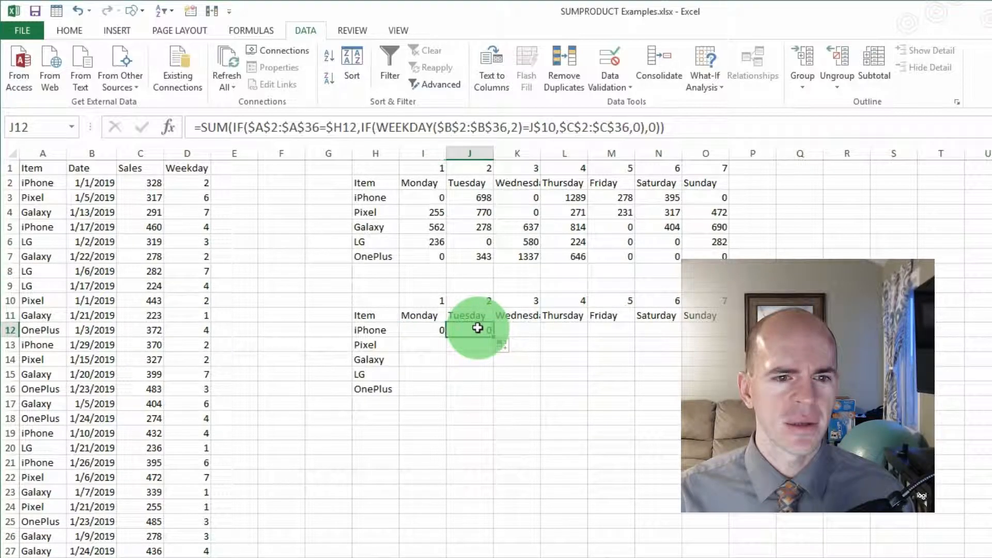
Convert the I12 formula to an array formula and fill it across the second summary table through O16
left_click(434, 331)
left_click(679, 127)
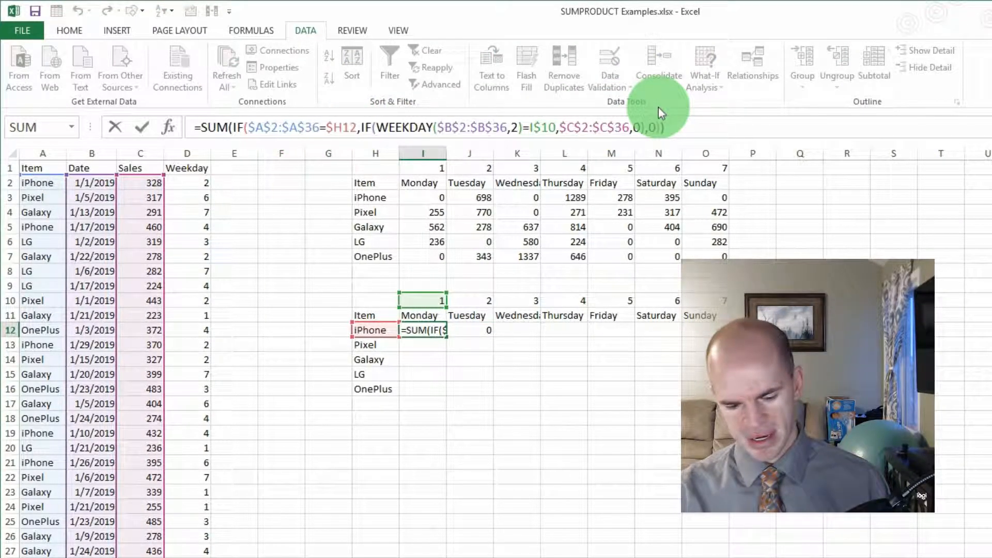
key("ctrl+shift+Return")
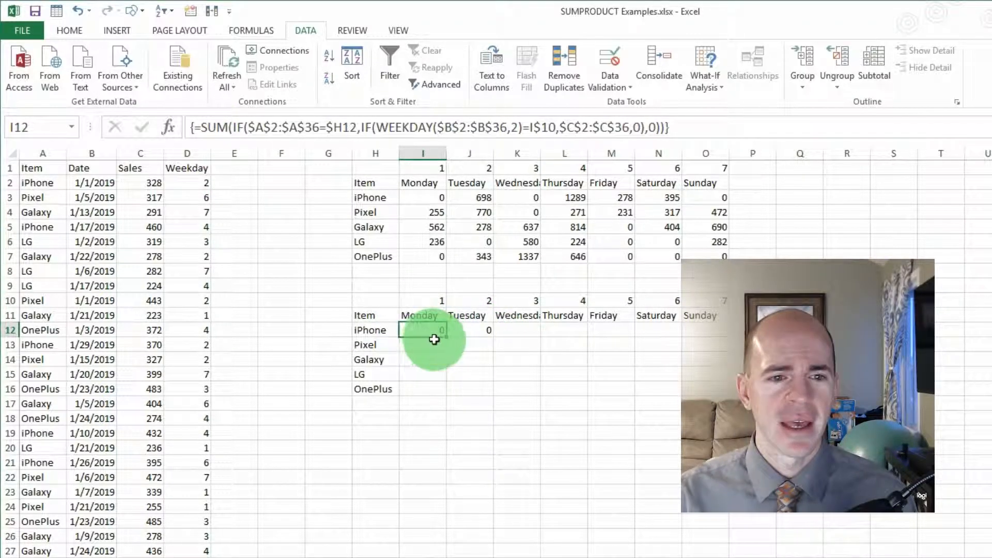
left_click_drag(443, 337, 720, 394)
left_click(483, 333)
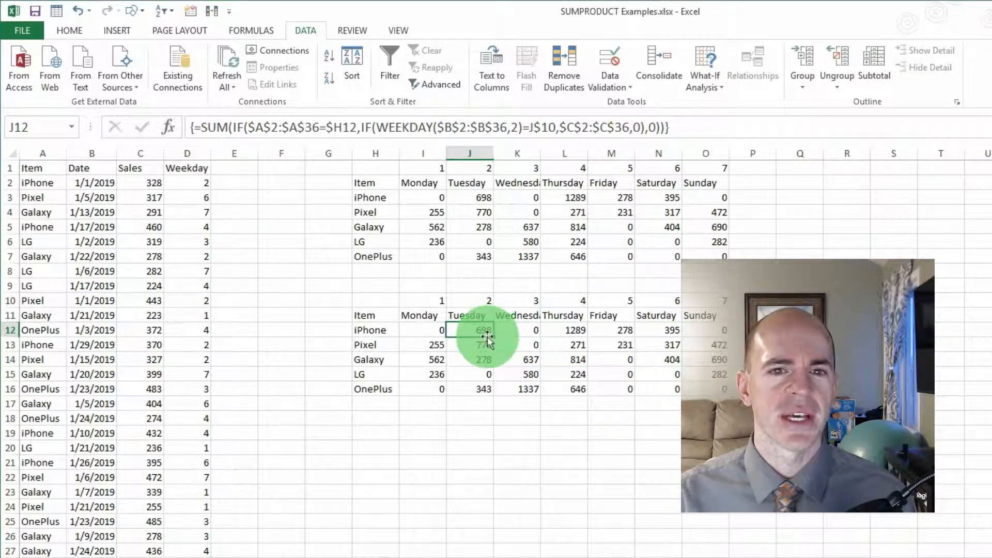
Reopen the I12 formula for editing and re-enter it as an array formula
left_click(434, 336)
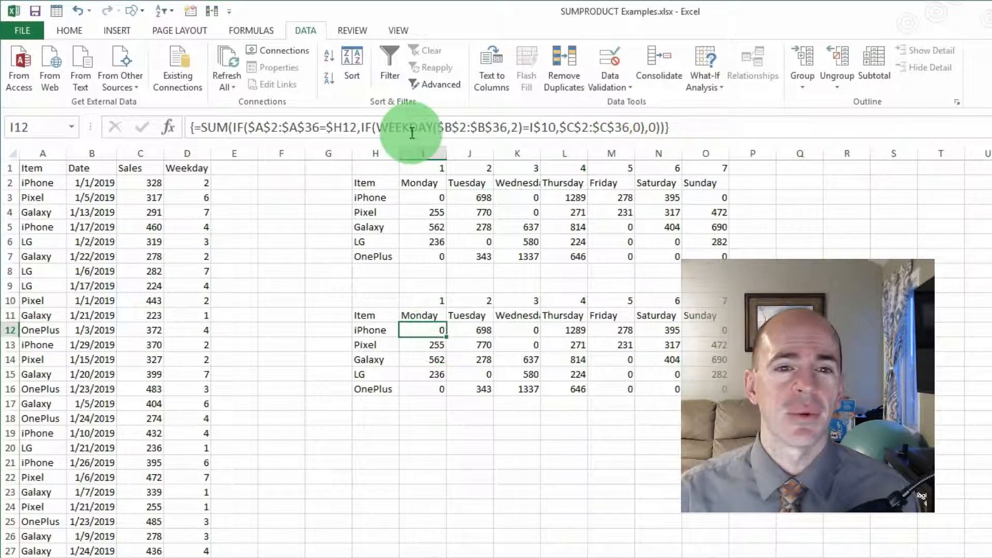
left_click(694, 125)
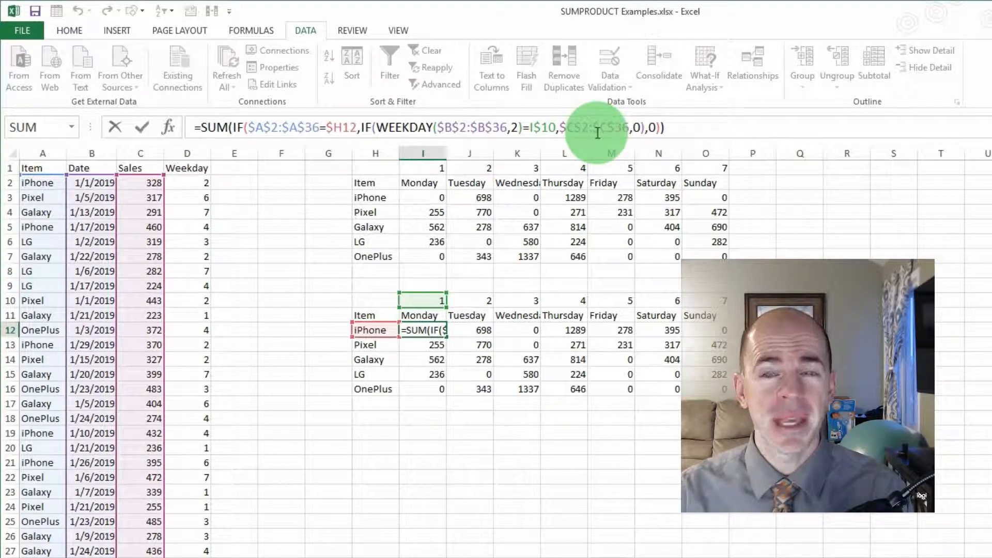
key("ctrl+shift+Return")
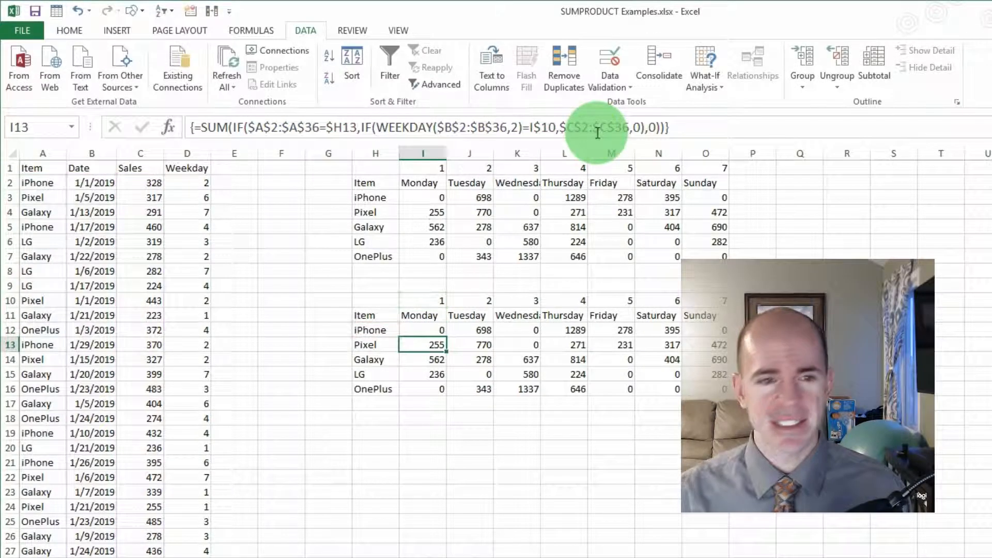
left_click(426, 330)
left_click(698, 128)
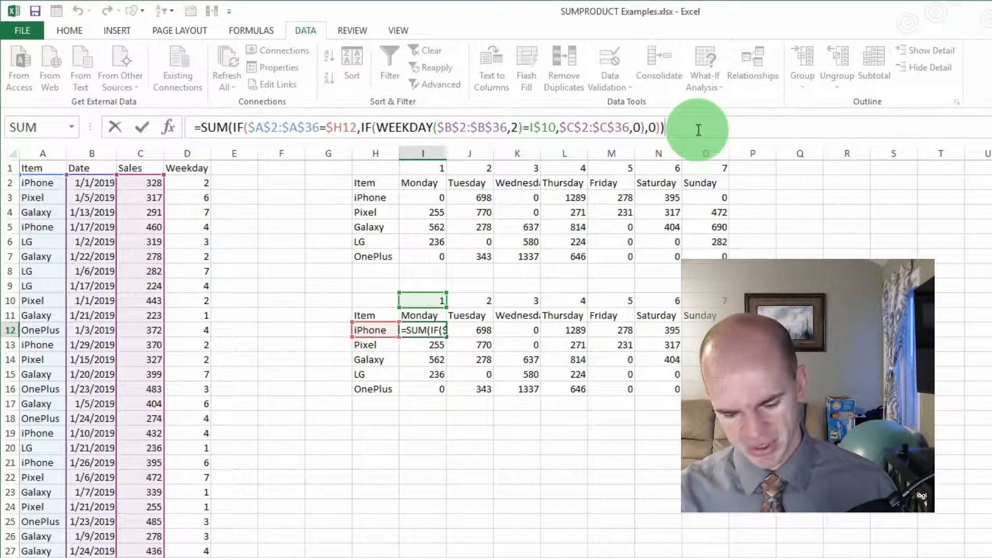
key("ctrl+shift+Return")
key("Escape")
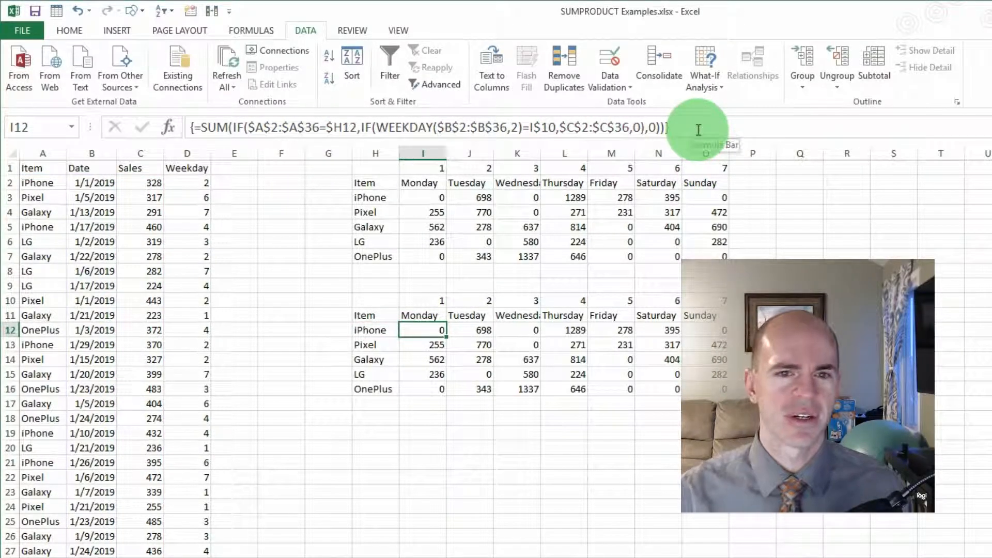
Review the array formulas in I12:O16 together with the Sales column and the item label in H12
left_click(472, 329)
left_click(516, 326)
left_click_drag(426, 327, 729, 389)
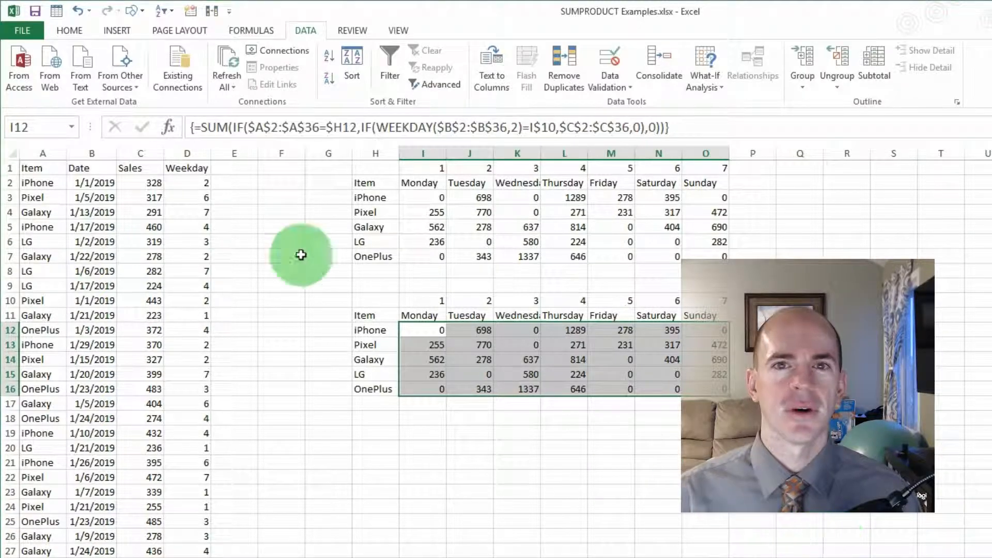
left_click(154, 150)
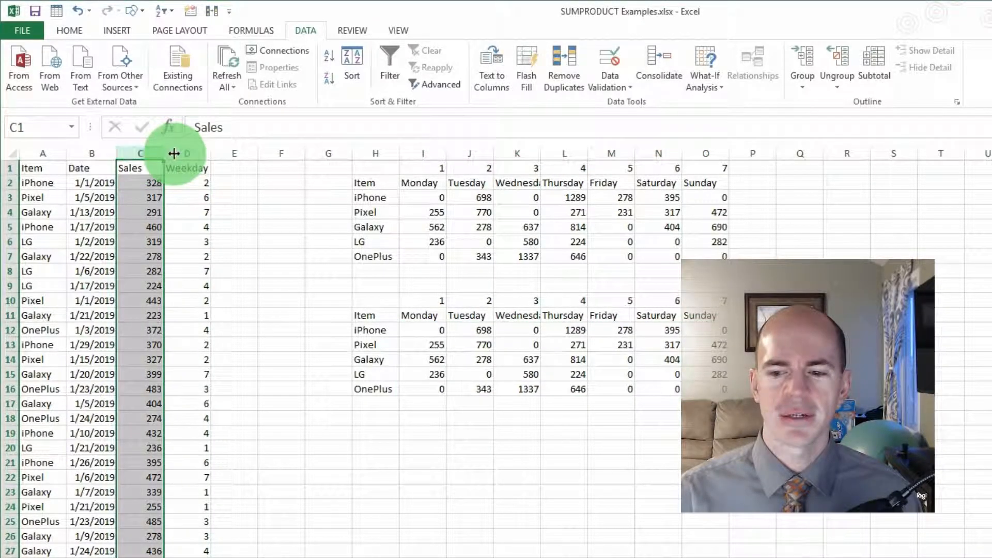
left_click(377, 330)
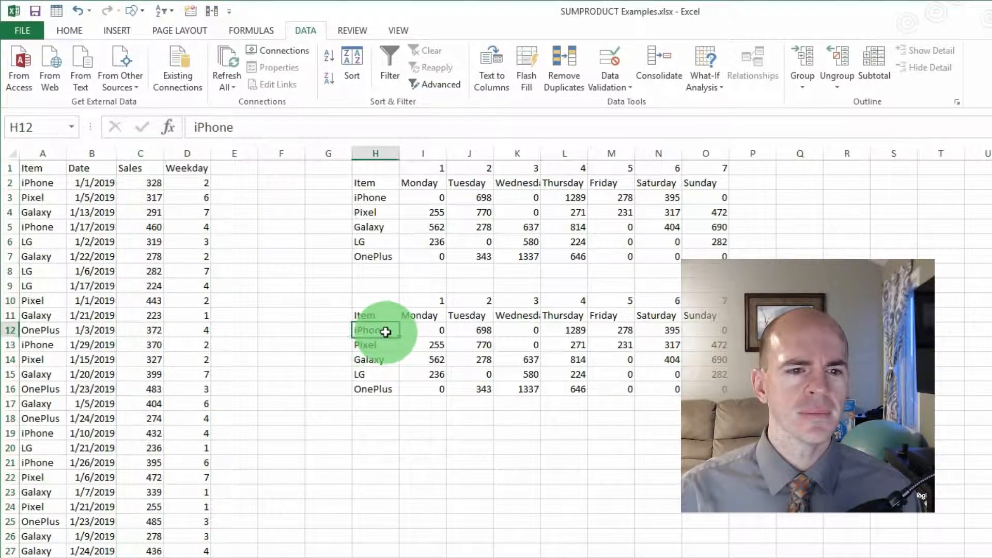
left_click(412, 330)
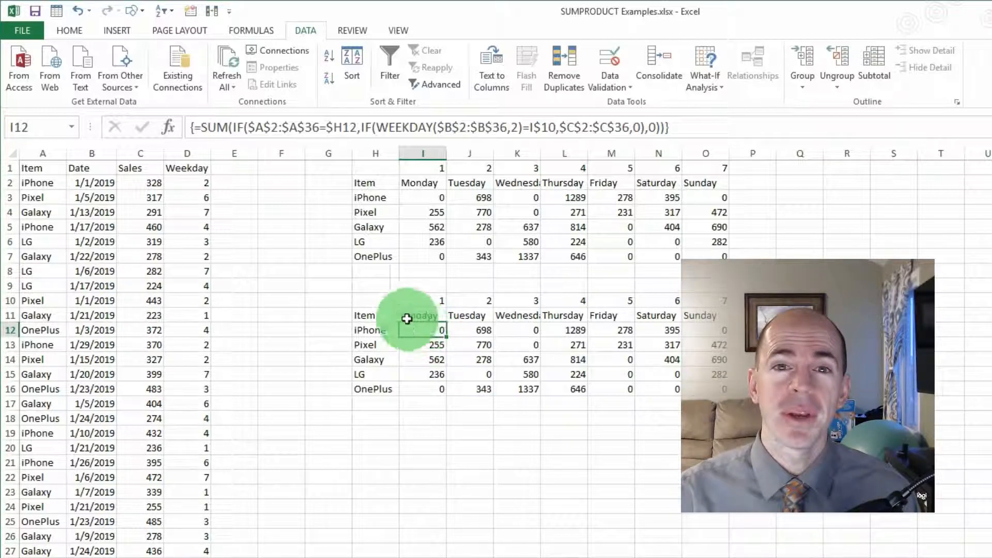
Copy the summary table H10:O16 to H20 and clear the copied formulas in I22:O26
left_click_drag(365, 301, 719, 389)
key("ctrl+c")
left_click(373, 451)
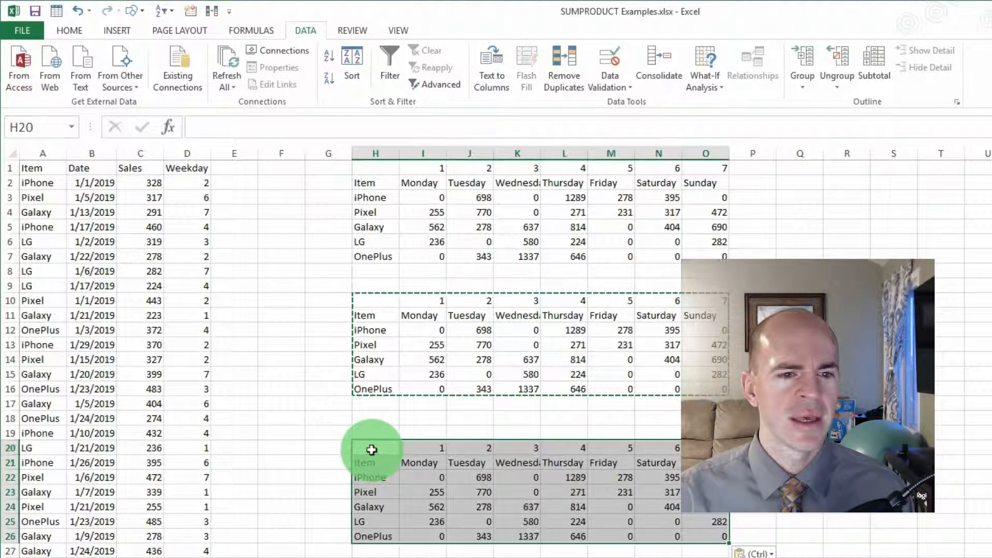
key("ctrl+v")
left_click_drag(423, 477, 704, 532)
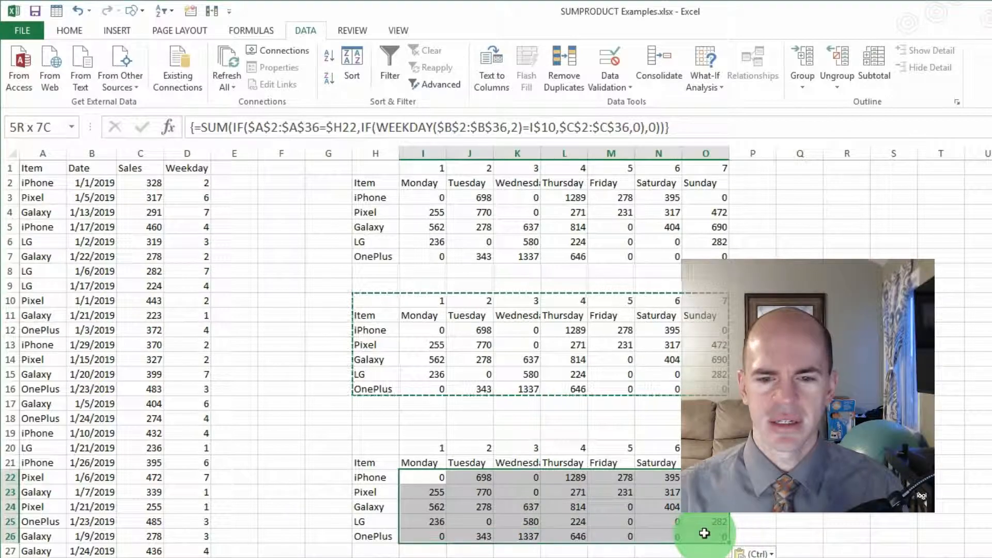
key("Delete")
Start a SUMPRODUCT formula in I22, the iPhone Monday cell of the third table
left_click(433, 473)
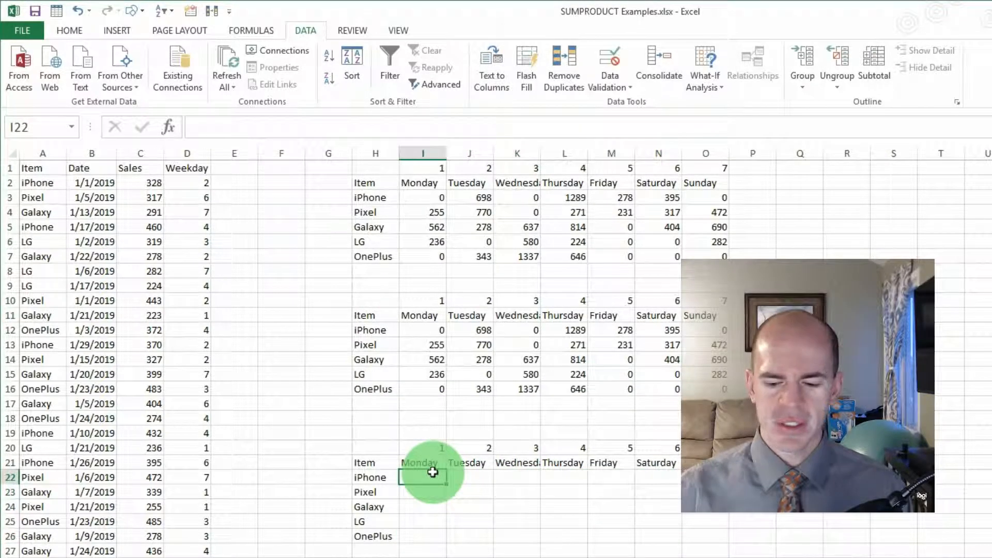
type("=sumpr")
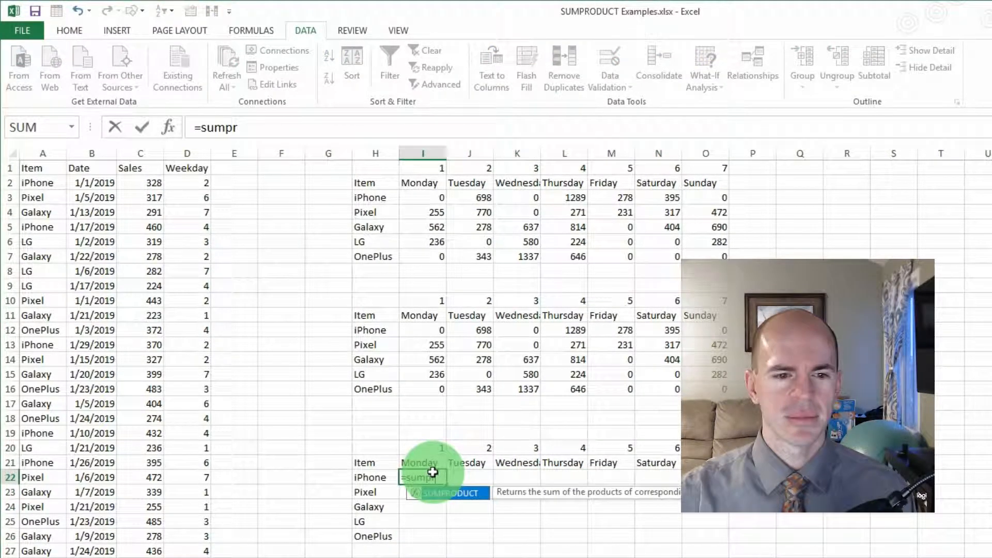
key("Tab")
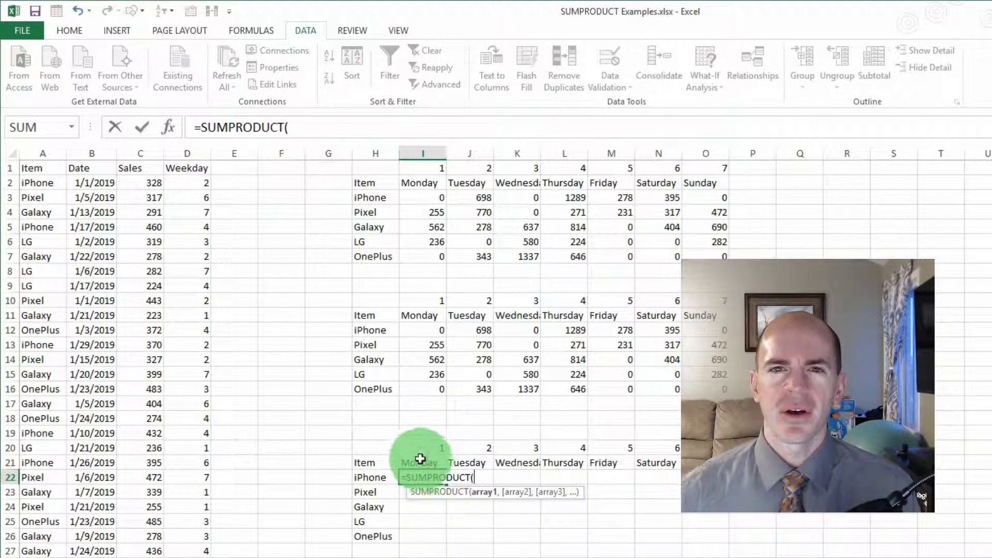
left_click(92, 155)
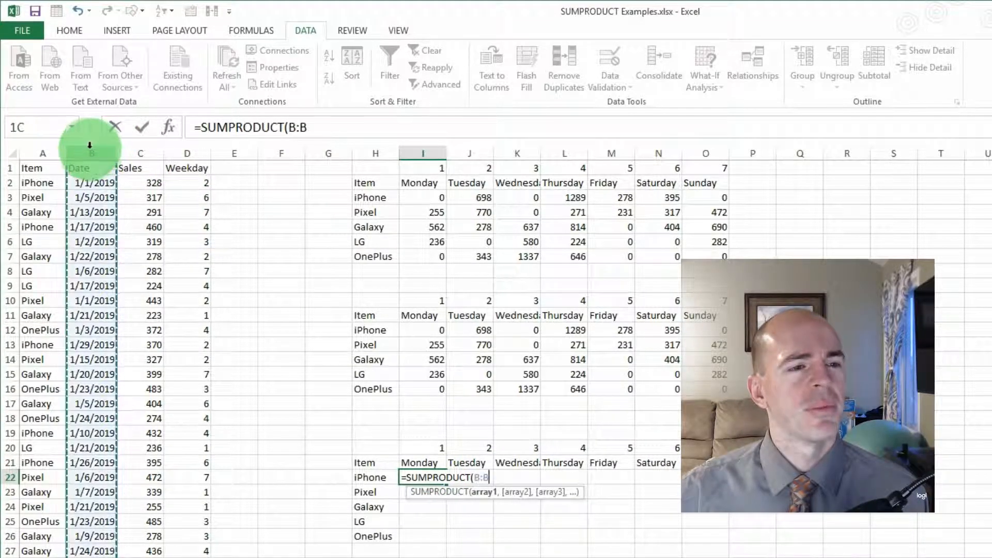
left_click(146, 153)
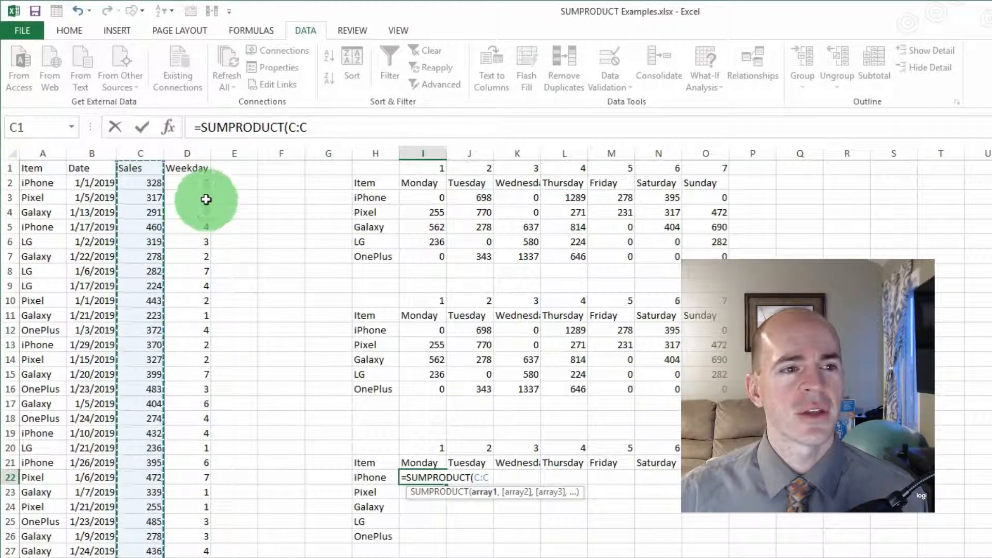
left_click(202, 154)
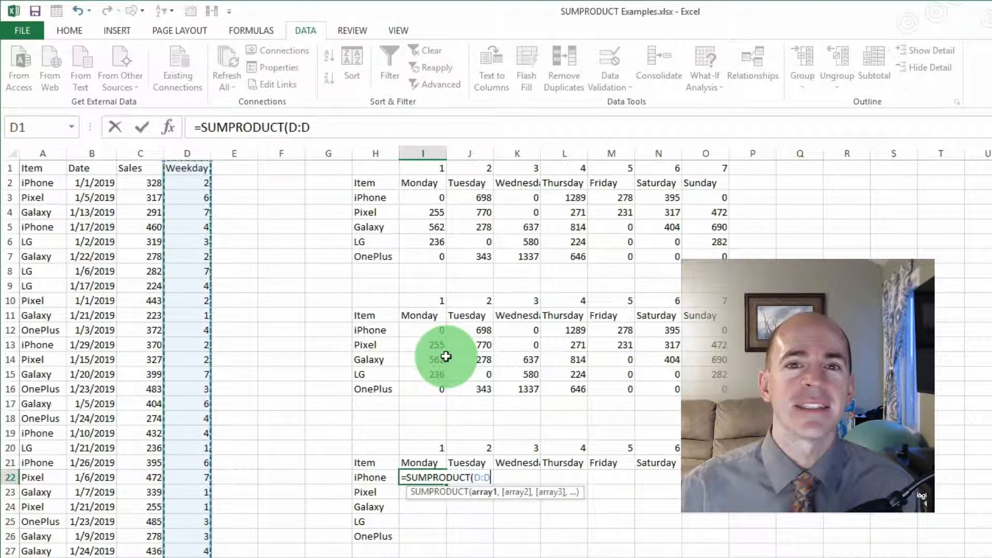
key("BackSpace")
key("BackSpace")
key("BackSpace")
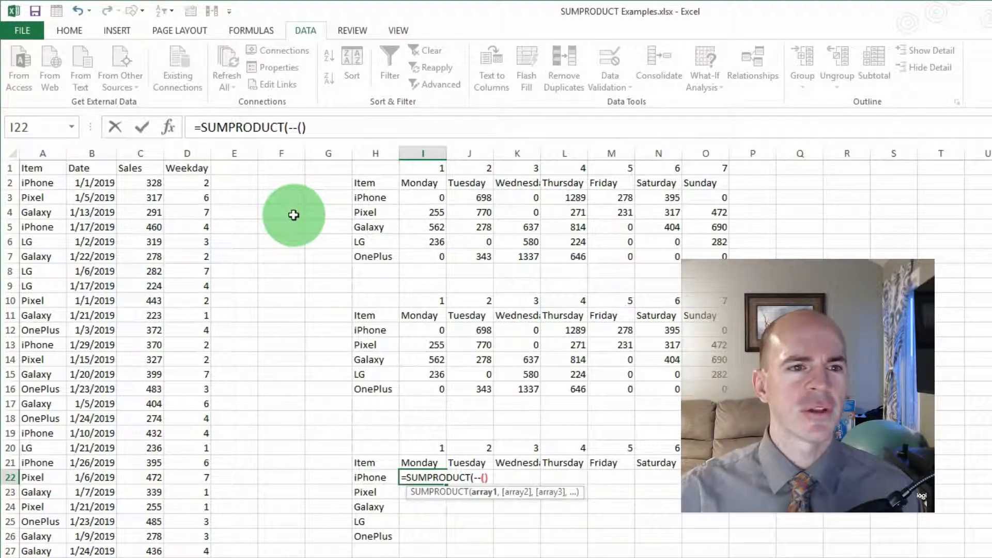
Put the absolute item range $A$2:$A$36 inside the --( ) condition of the I22 SUMPRODUCT formula
left_click(302, 127)
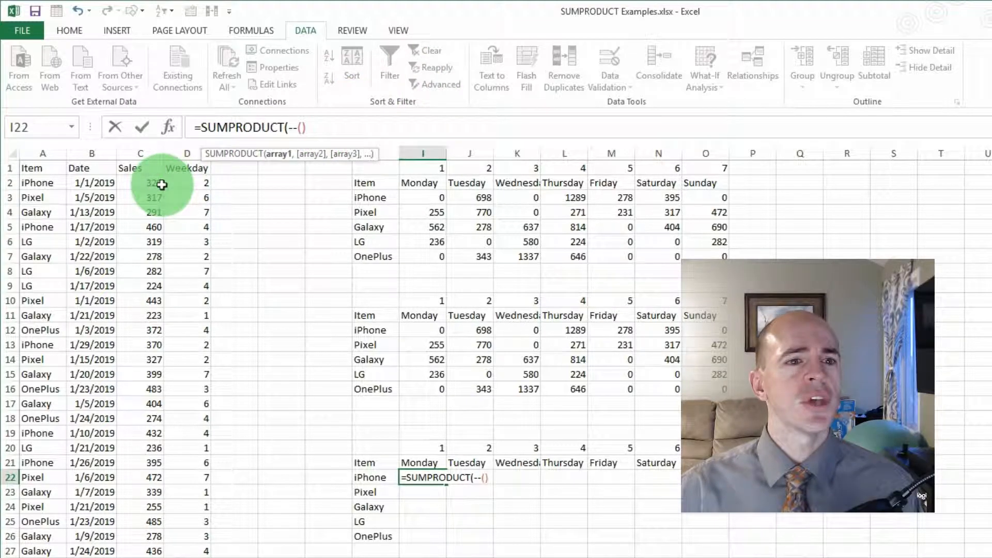
left_click_drag(36, 182, 41, 557)
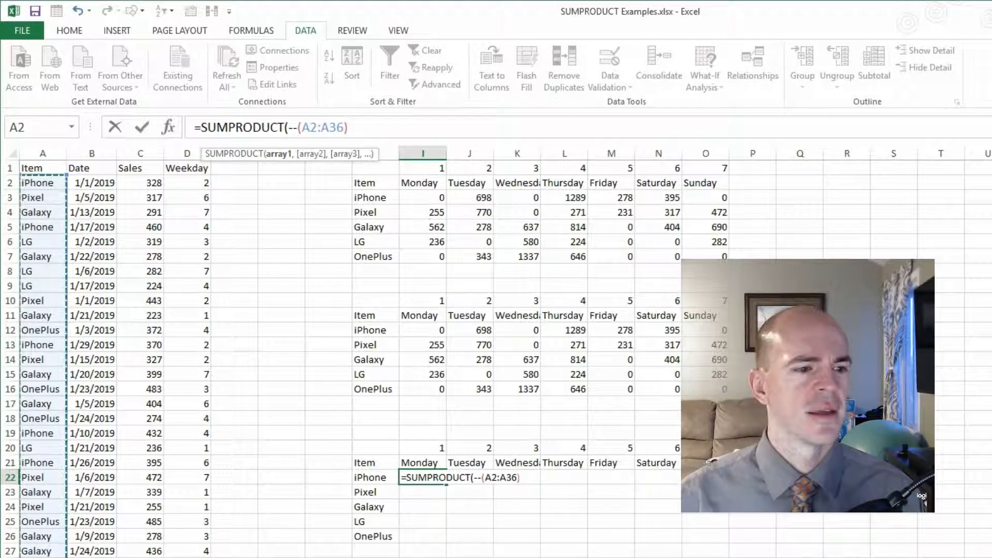
key("F4")
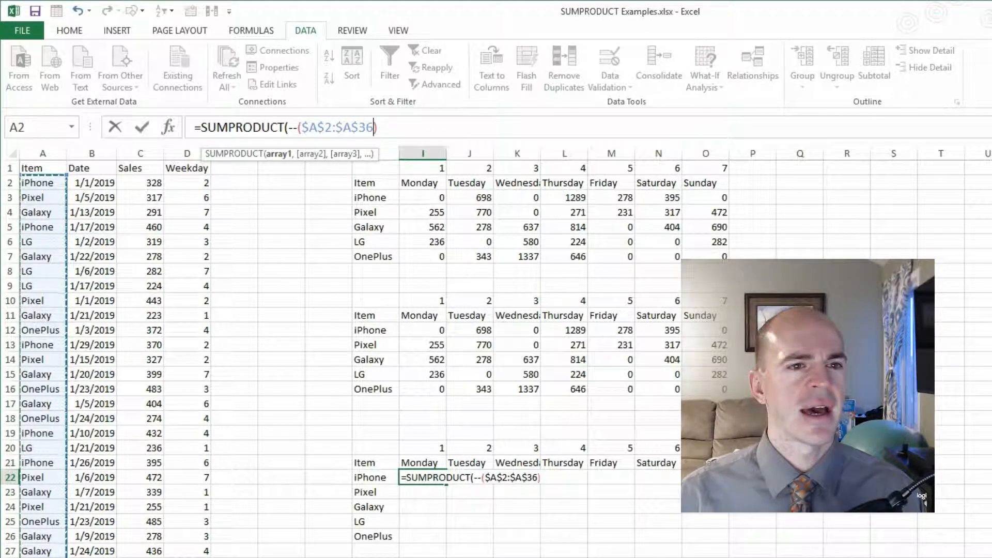
left_click(365, 479)
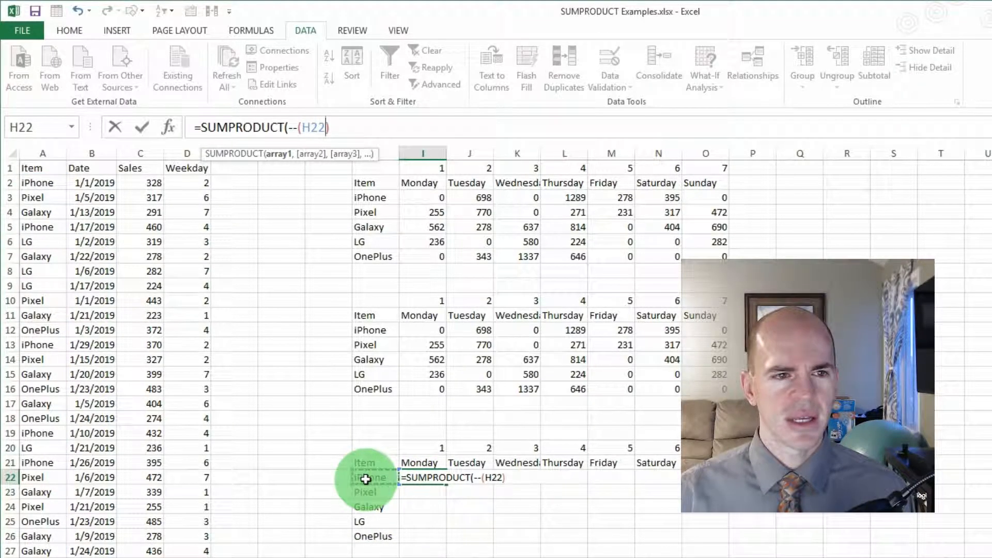
left_click_drag(40, 187, 42, 557)
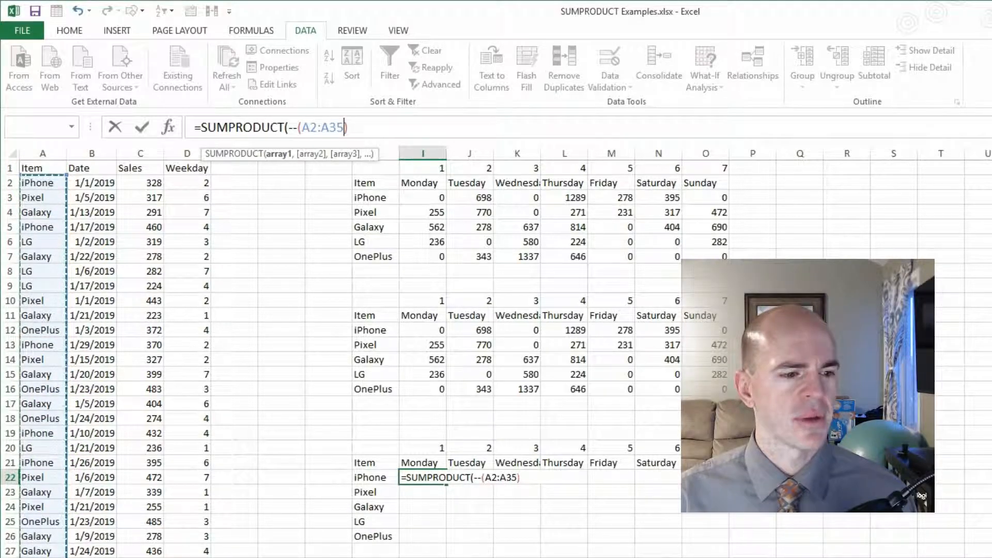
key("F4")
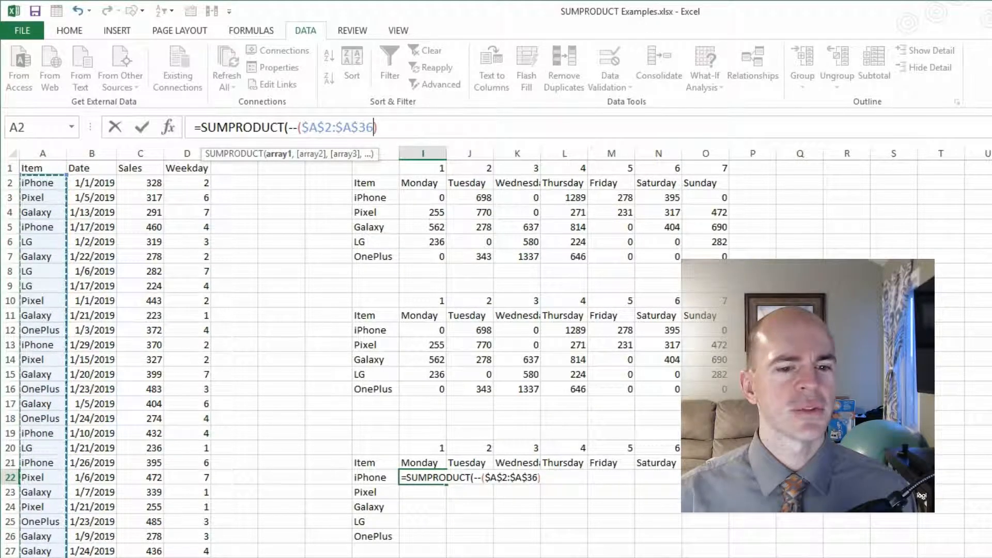
Compare the item range in the I22 condition with =$H22, locking only the column of H22
type("=")
left_click(371, 477)
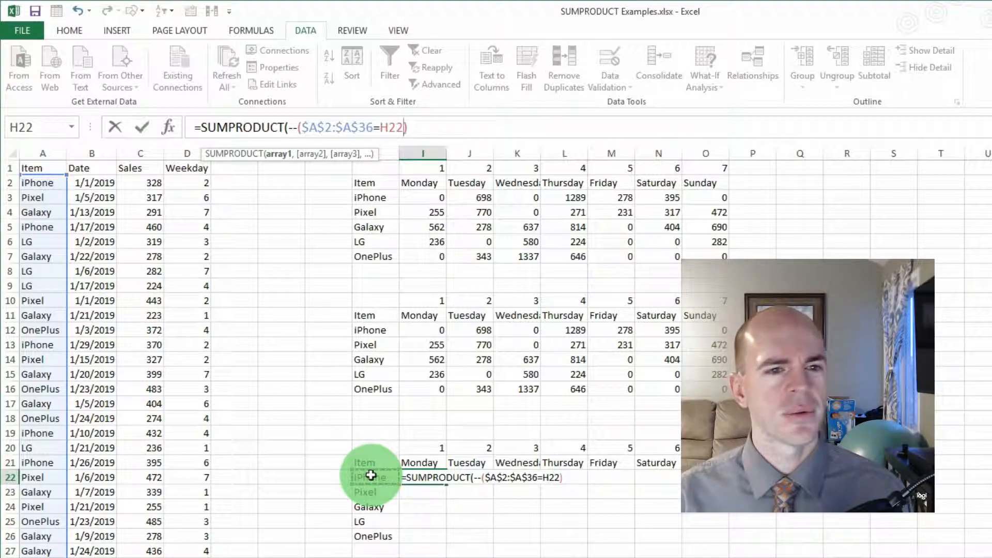
key("F4")
key("F4")
key("F4")
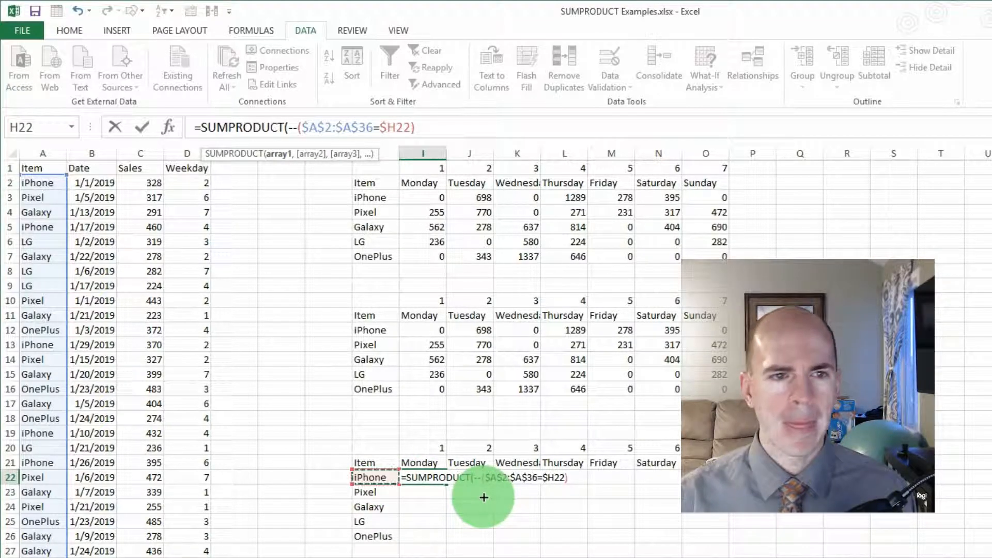
Try to enter the I22 SUMPRODUCT formula with only the item condition, and return to editing it
type(")")
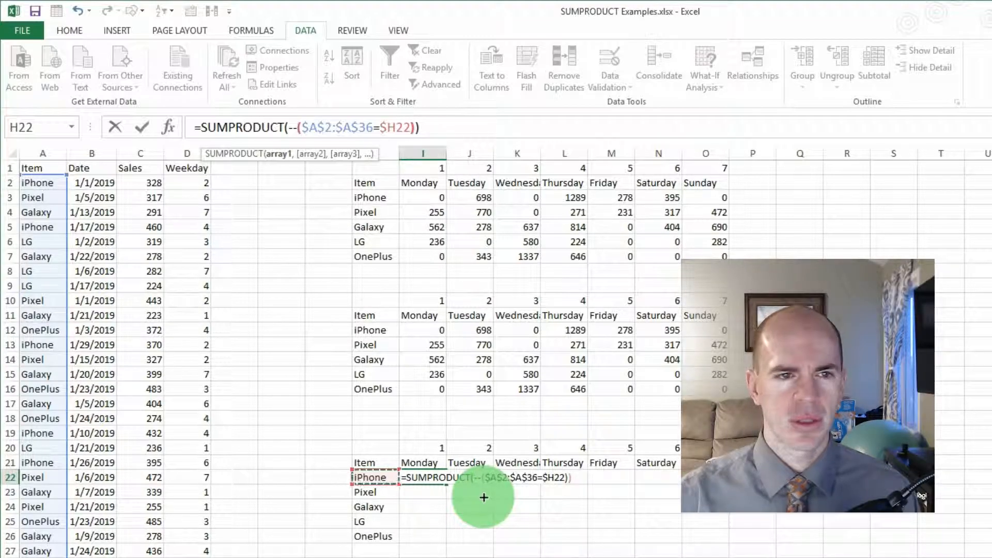
key("BackSpace")
key("Return")
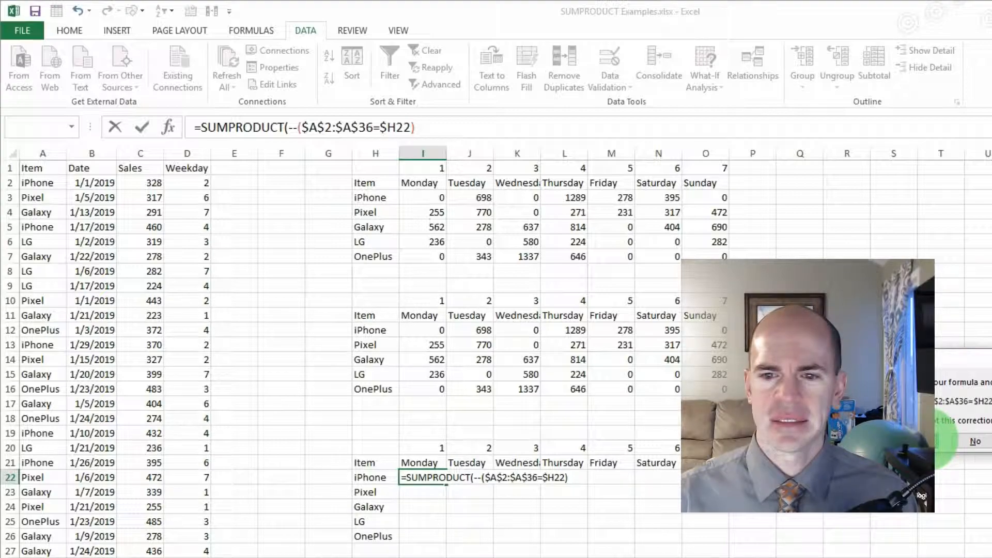
left_click(952, 438)
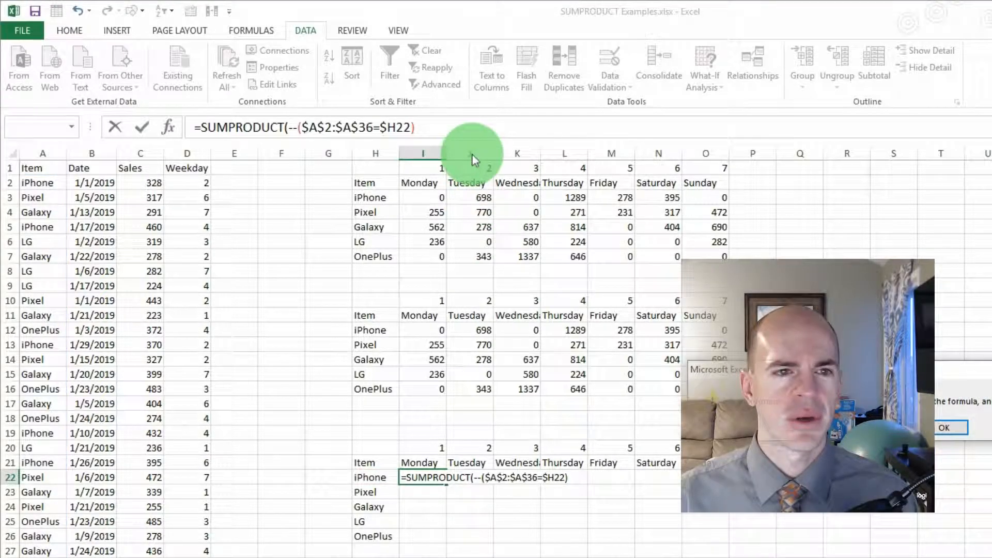
key("Return")
left_click(445, 124)
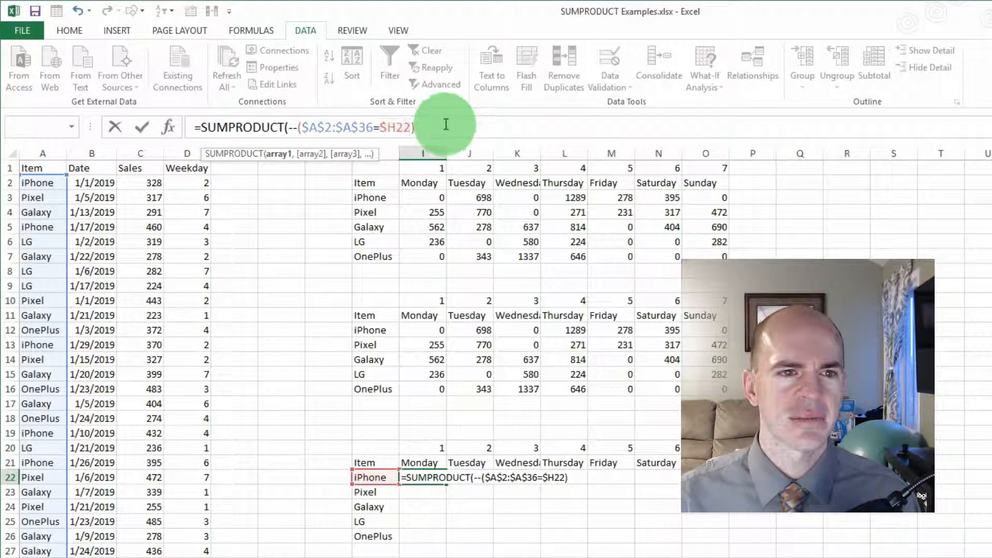
Add a second --( ) condition to the I22 SUMPRODUCT formula with WEEKDAY of the absolute date range $B$2:$B$36, return type 2, and an equals sign
type(",")
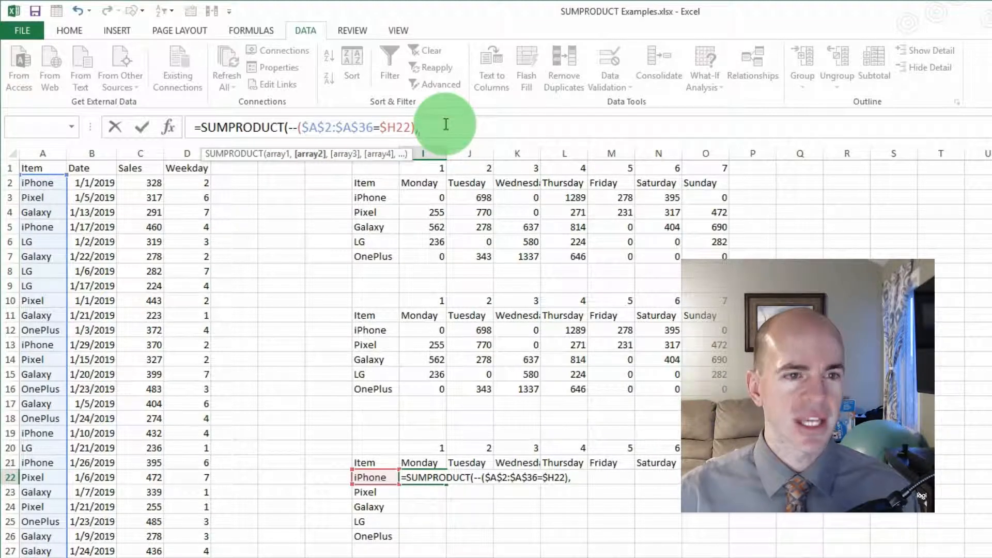
type("--(")
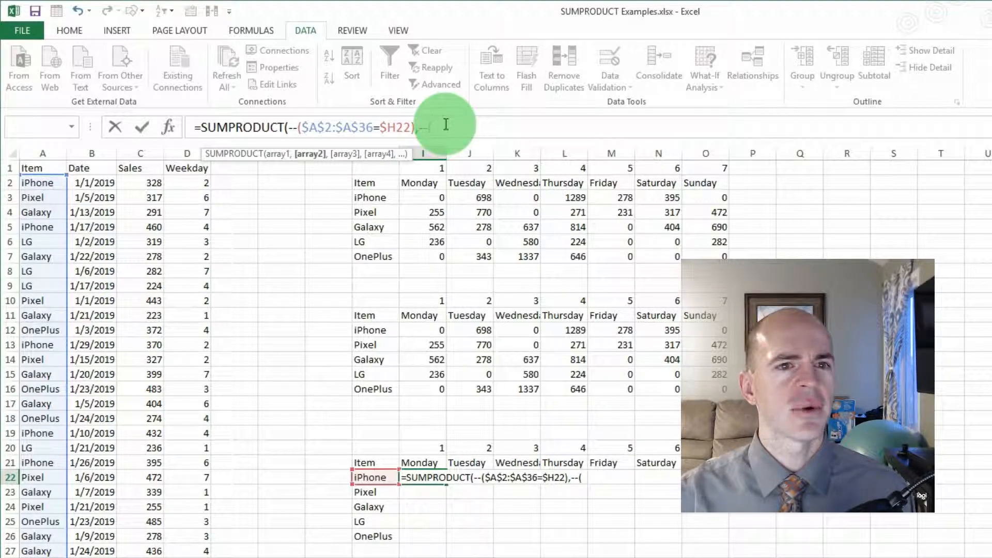
type("weekday(")
left_click_drag(89, 183, 88, 557)
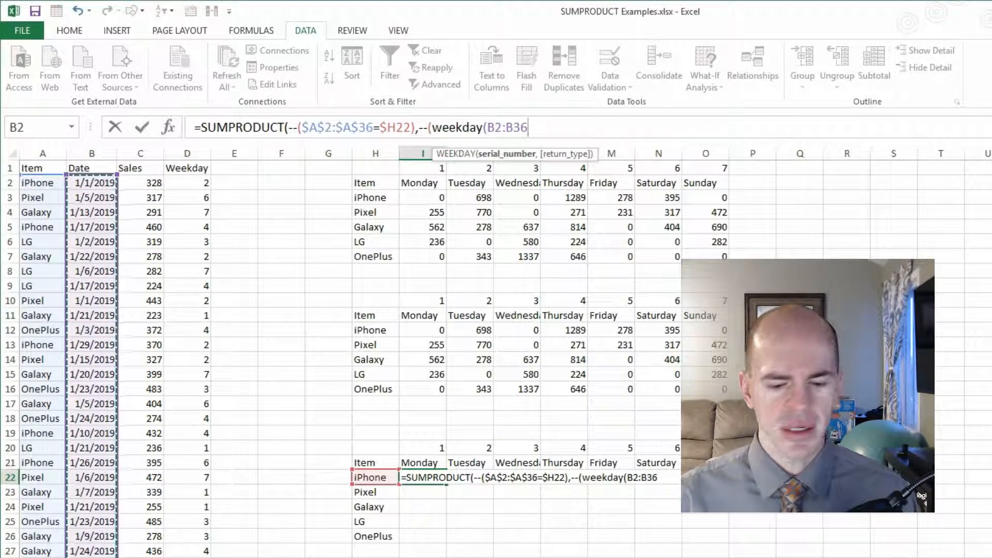
key("F4")
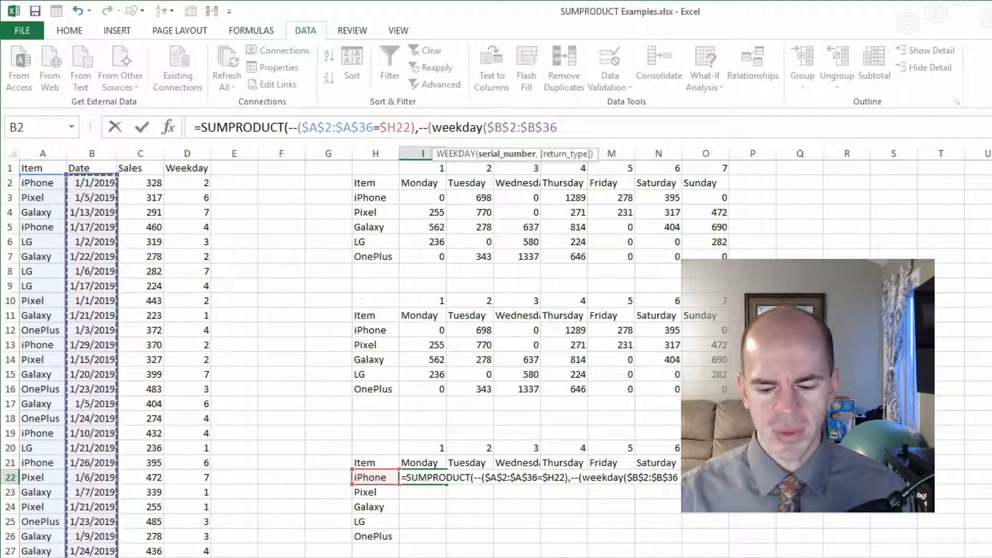
type(",2)=")
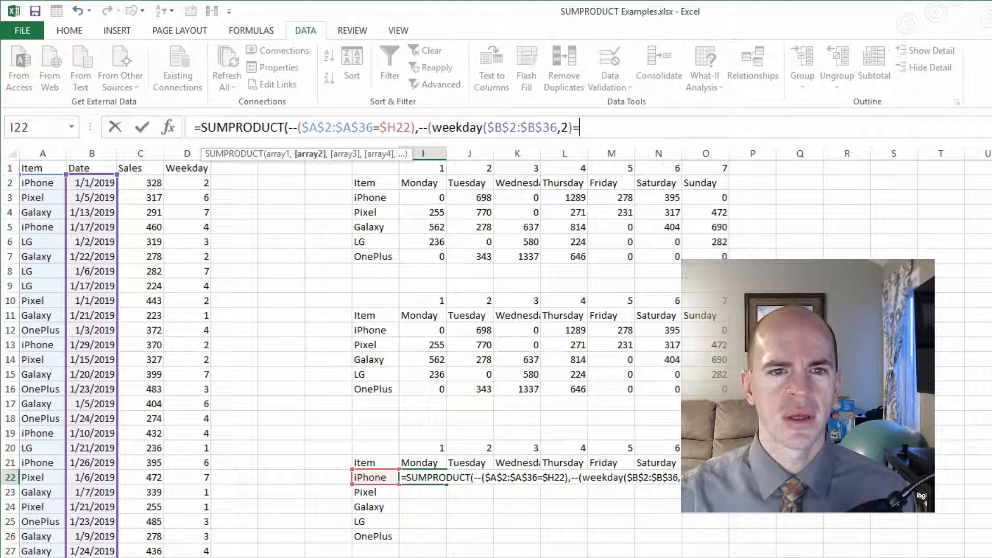
Compare the WEEKDAY result in the I22 formula with I$20, locking only the row, and close that condition
left_click(438, 447)
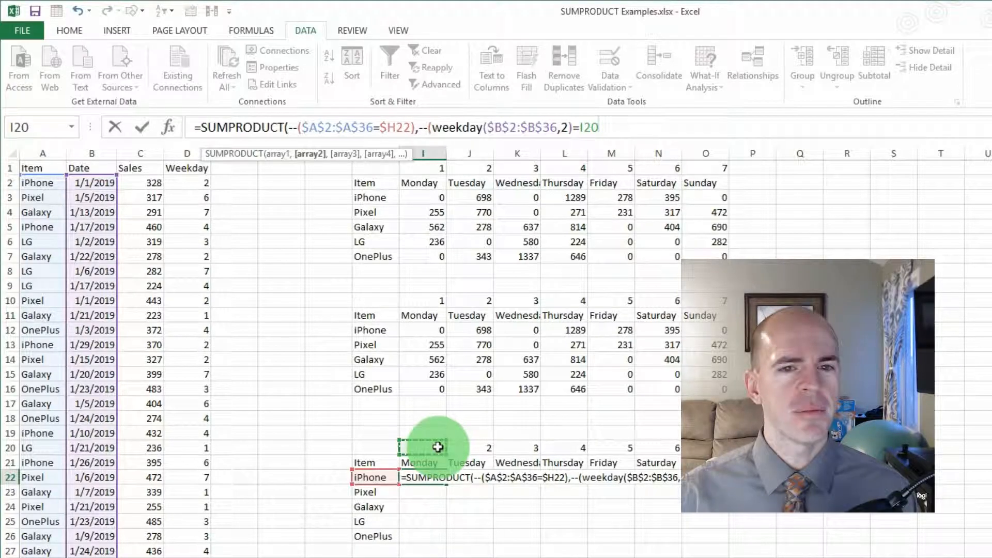
key("F4")
key("F4")
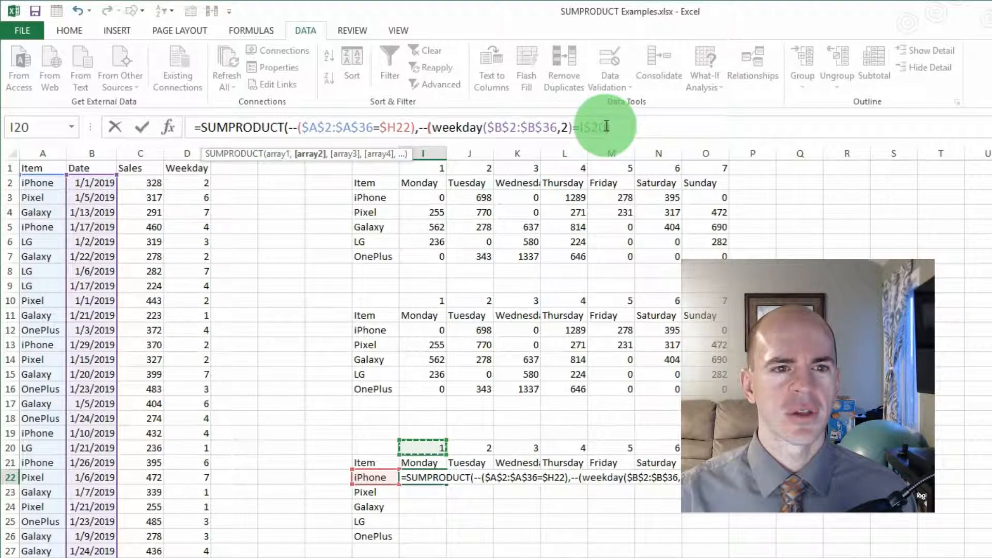
type("),")
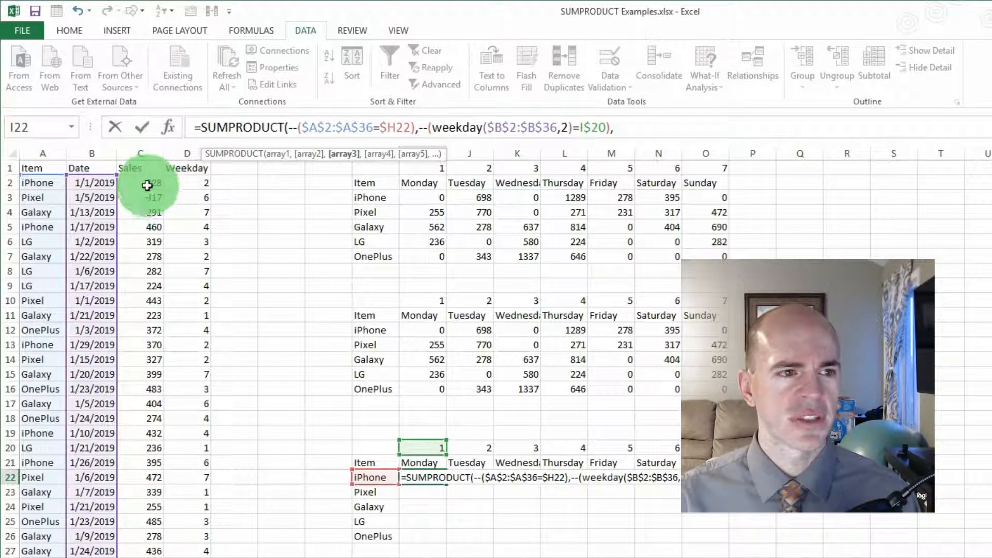
Add the absolute sales range $C$2:$C$36 as the third SUMPRODUCT array and enter the formula in I22
left_click(147, 185)
key("ctrl+shift+Down")
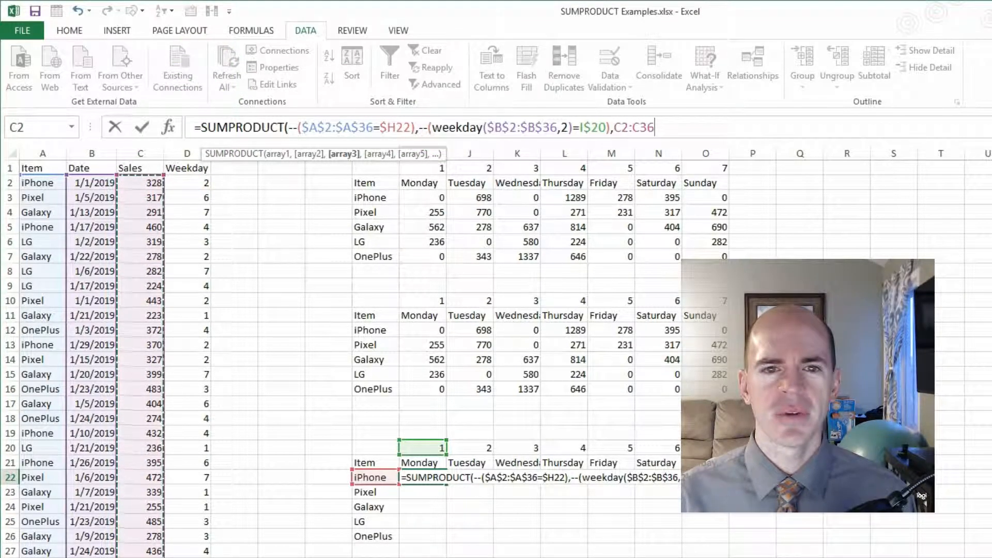
key("F4")
type(")")
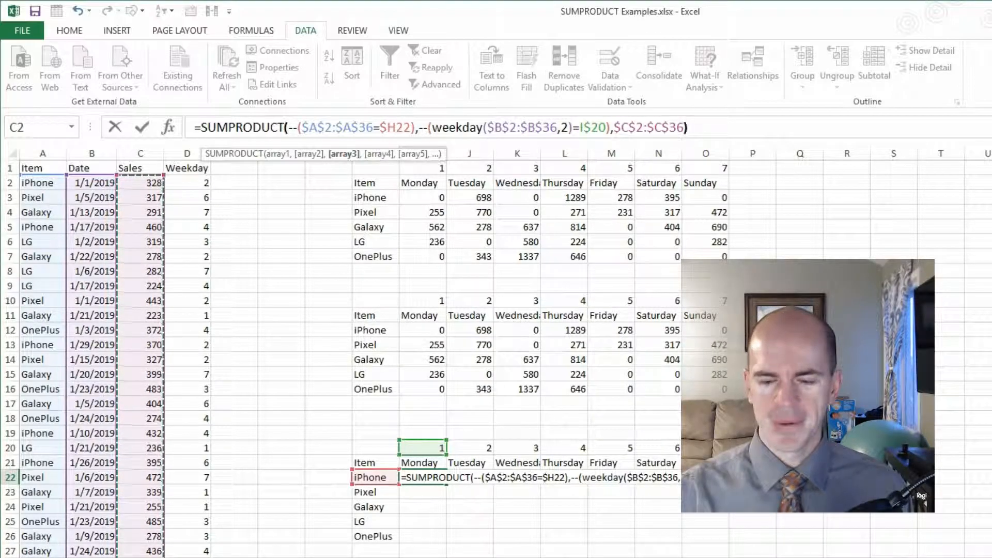
key("Return")
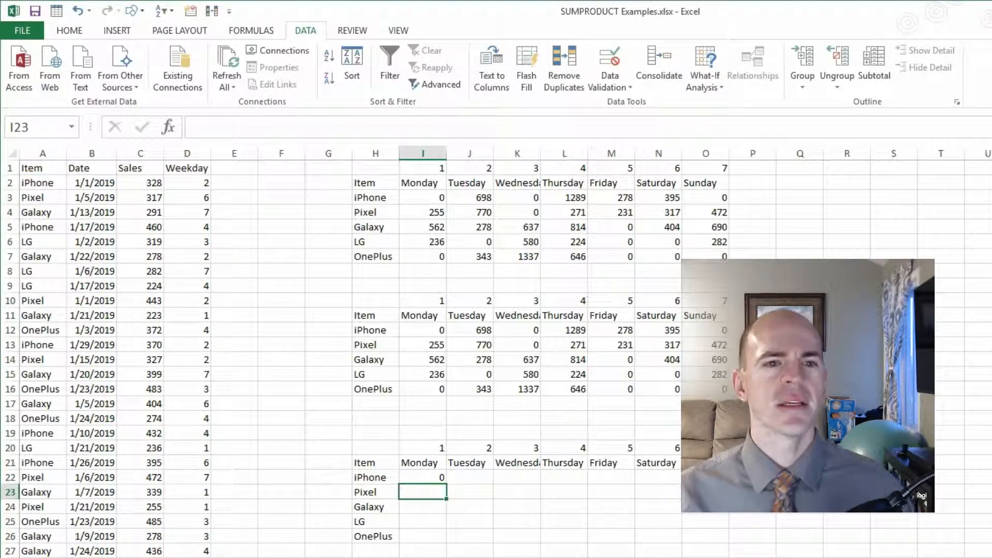
Check the iPhone Monday cells of the first two tables and fill the I22 SUMPRODUCT formula across the third table, I22:O26
left_click(405, 331)
left_click(420, 200)
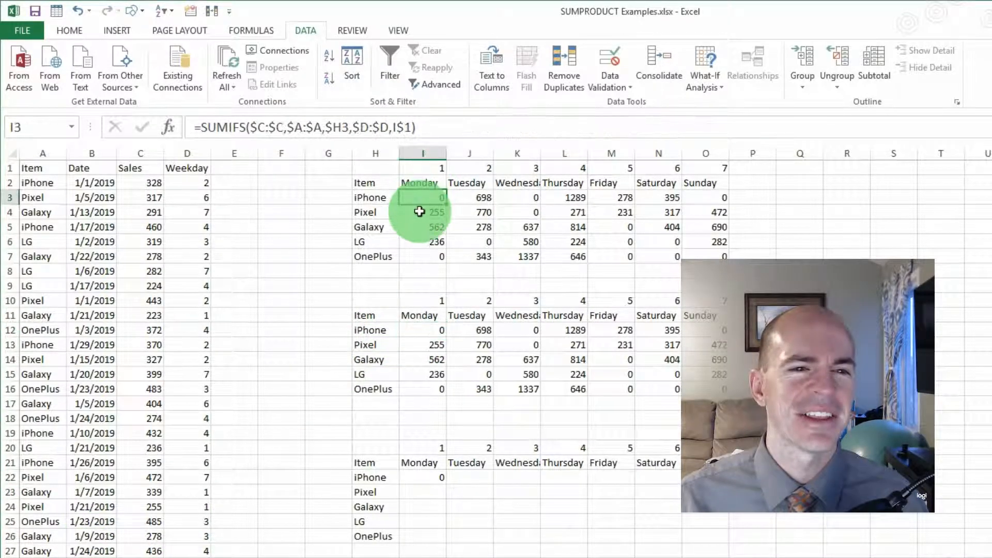
left_click(437, 477)
left_click_drag(446, 484, 731, 536)
left_click(423, 480)
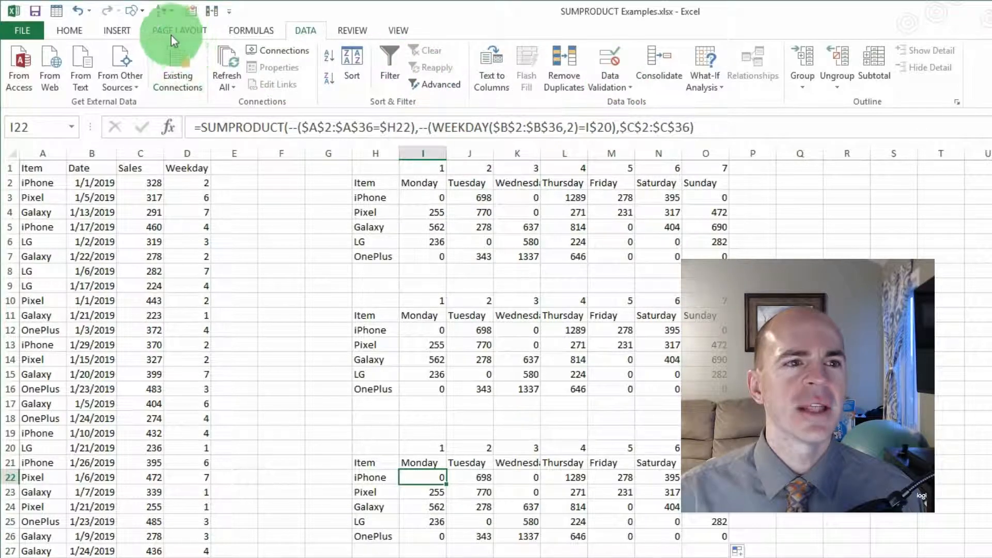
left_click(241, 29)
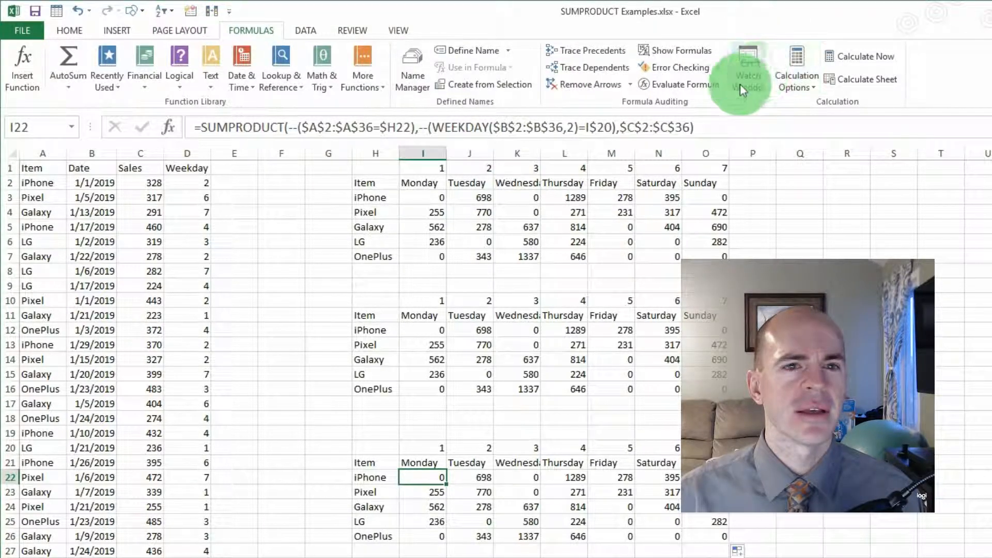
left_click(700, 87)
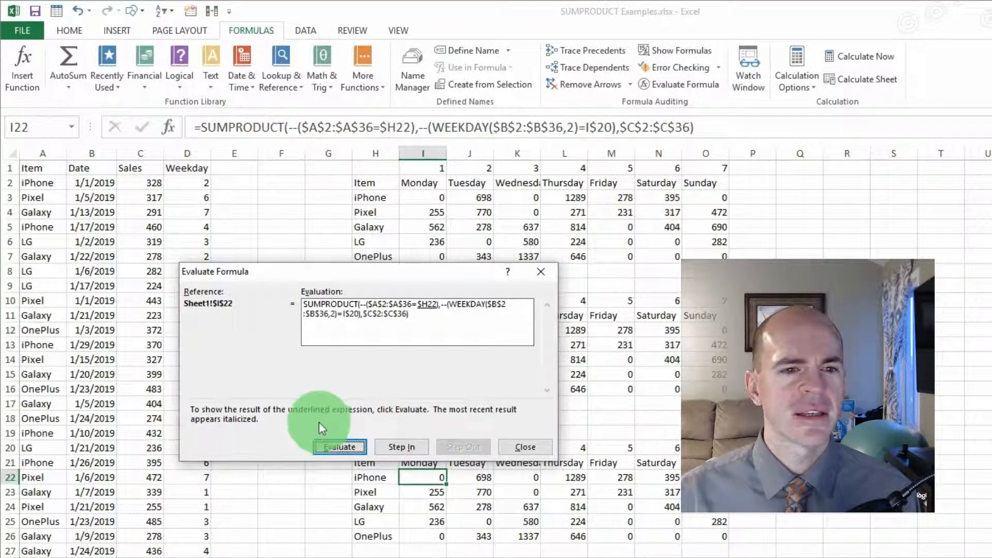
left_click(525, 447)
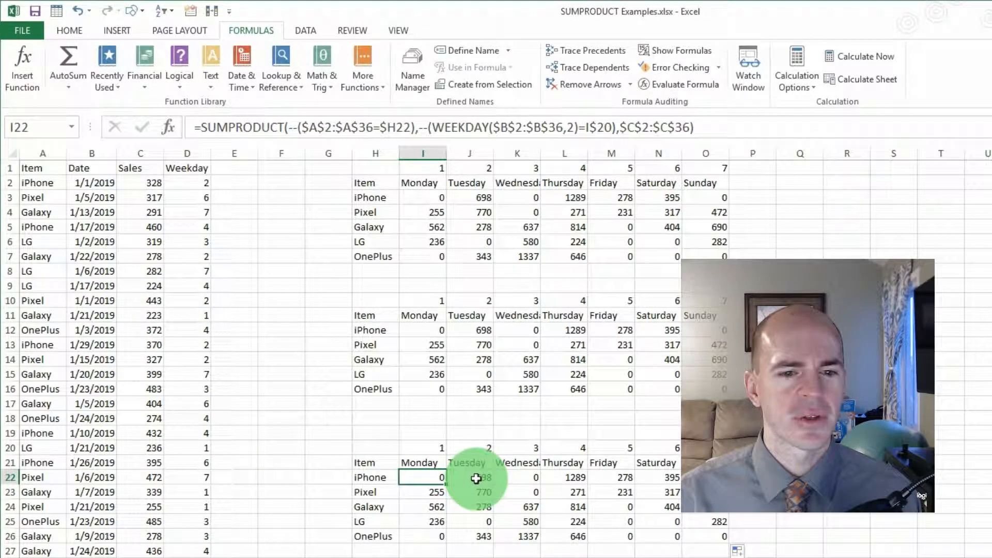
Open Evaluate Formula for L22, the iPhone Thursday cell of the third table, and move the dialog clear of that table
left_click(569, 478)
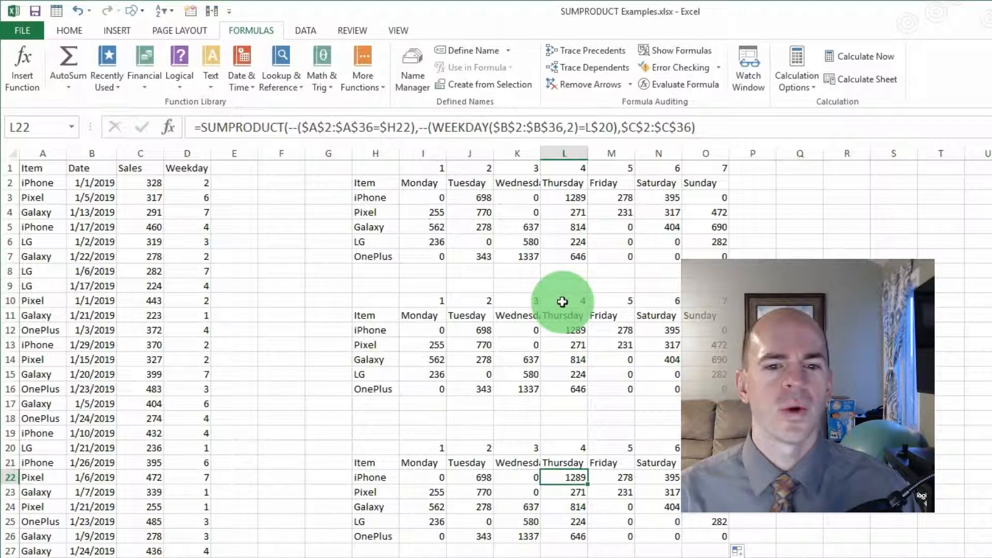
left_click(666, 88)
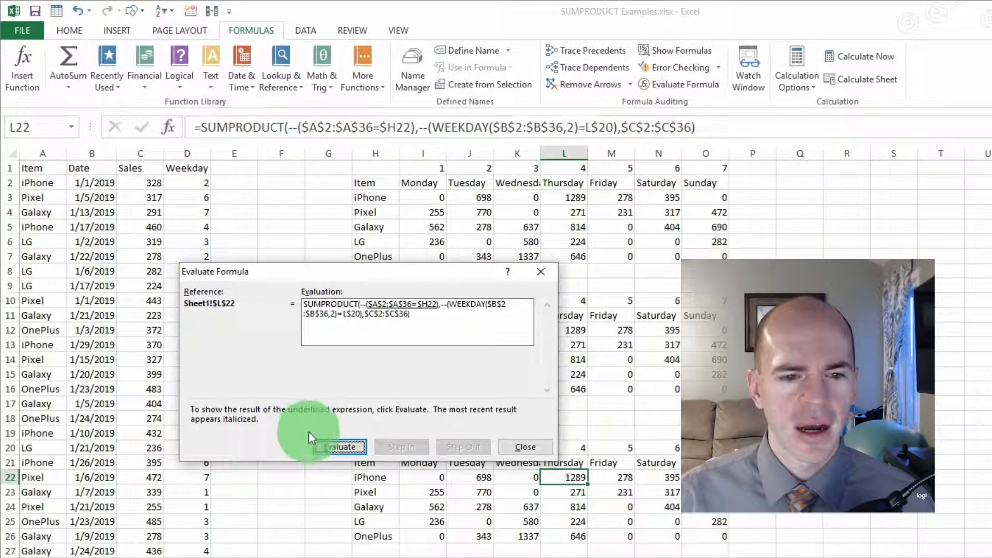
left_click(574, 479)
left_click(382, 290)
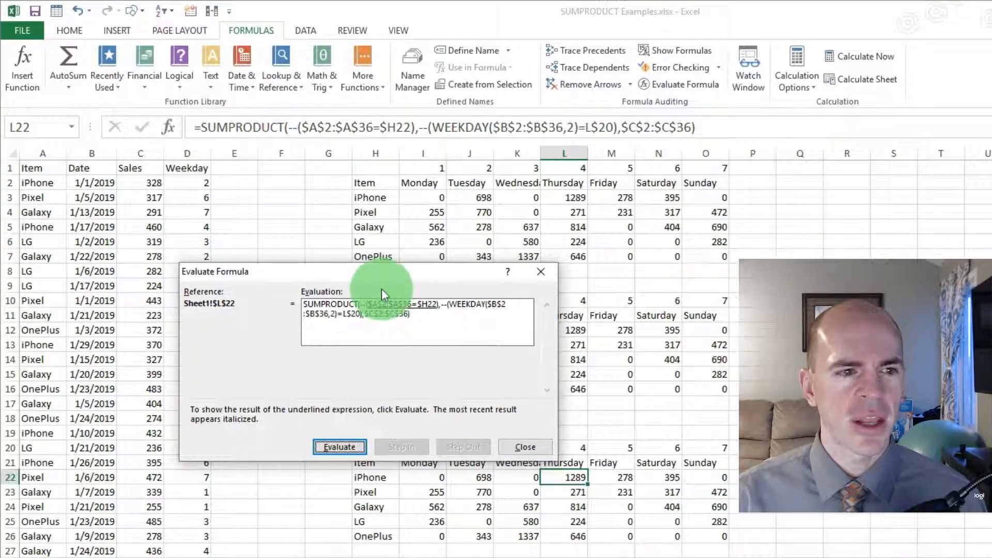
left_click_drag(357, 272, 545, 227)
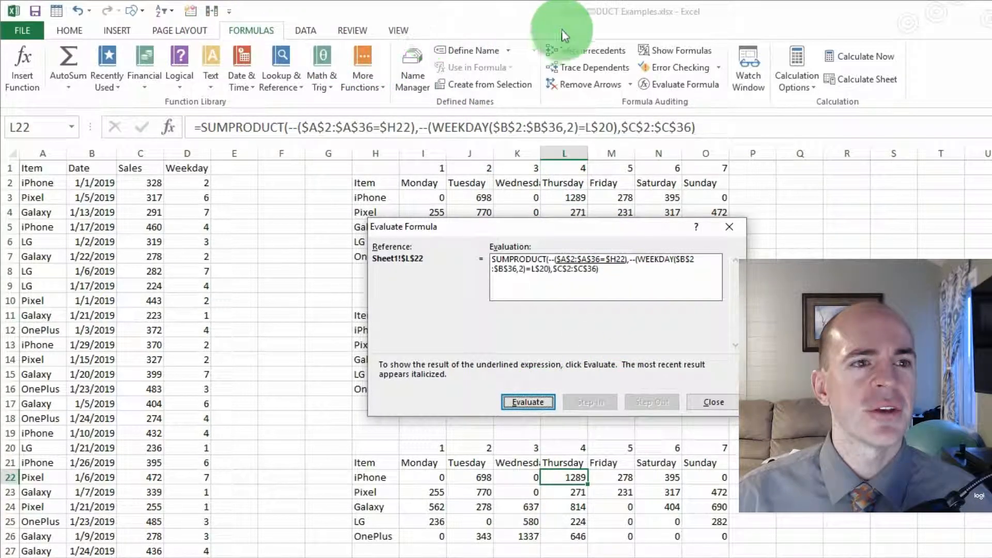
Evaluate the item condition of the L22 formula and its WEEKDAY($B$2:$B$36,2) part, reviewing the resulting arrays
left_click(536, 400)
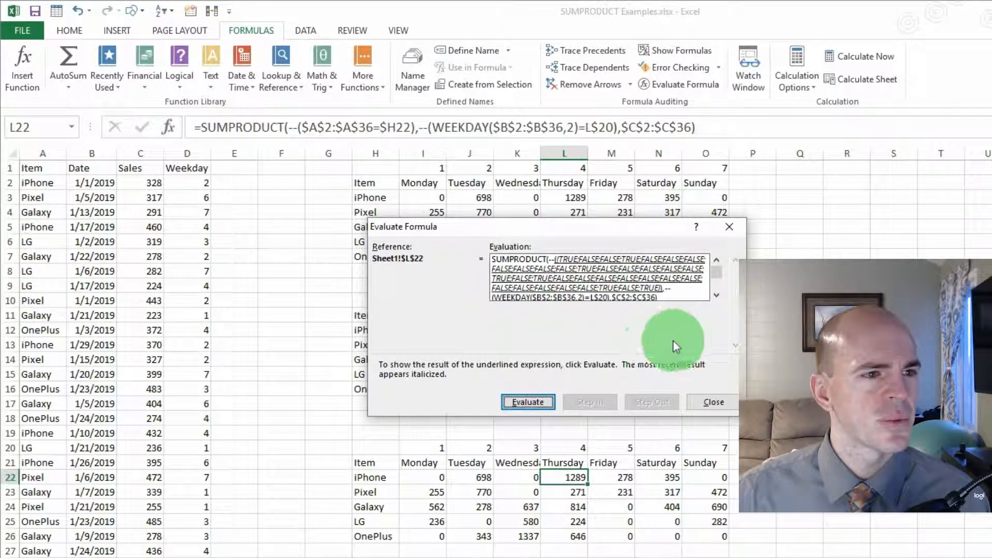
left_click(541, 401)
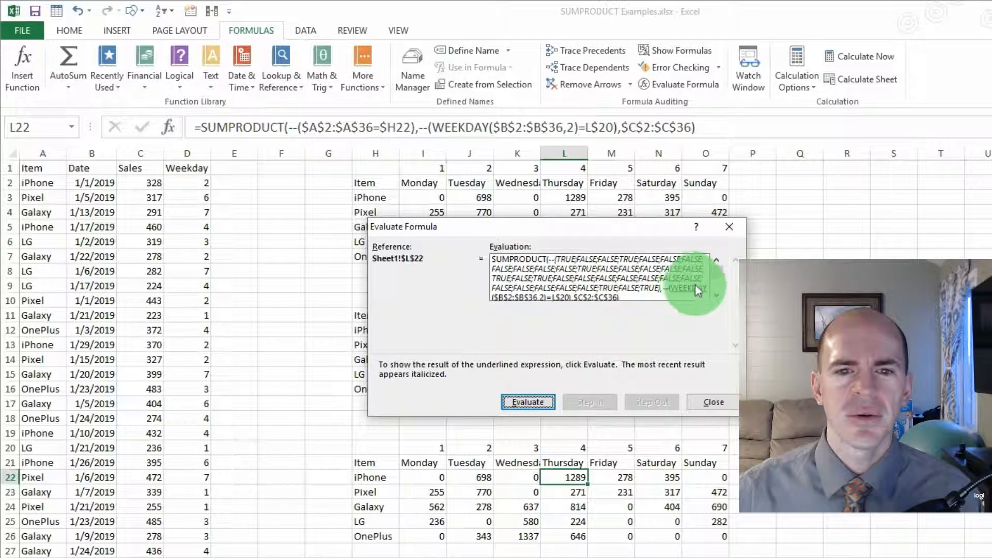
left_click(715, 295)
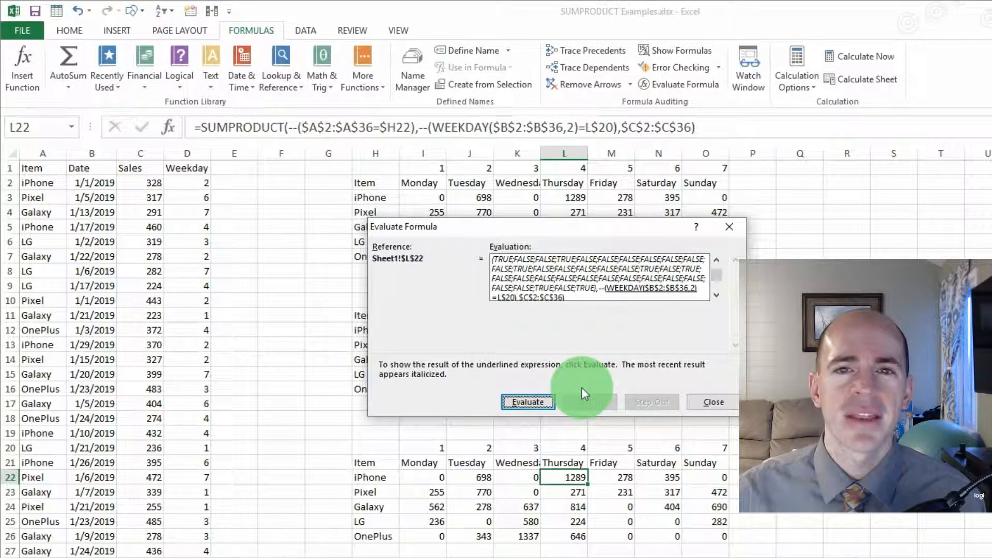
left_click(538, 401)
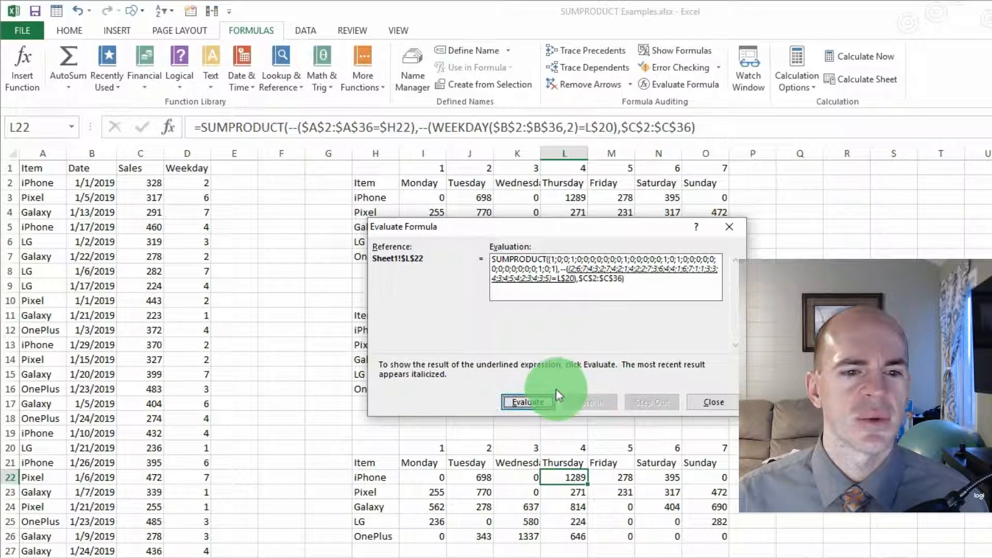
Evaluate the weekday comparison with L$20 in the L22 formula and read through its whole TRUE/FALSE array
left_click(528, 399)
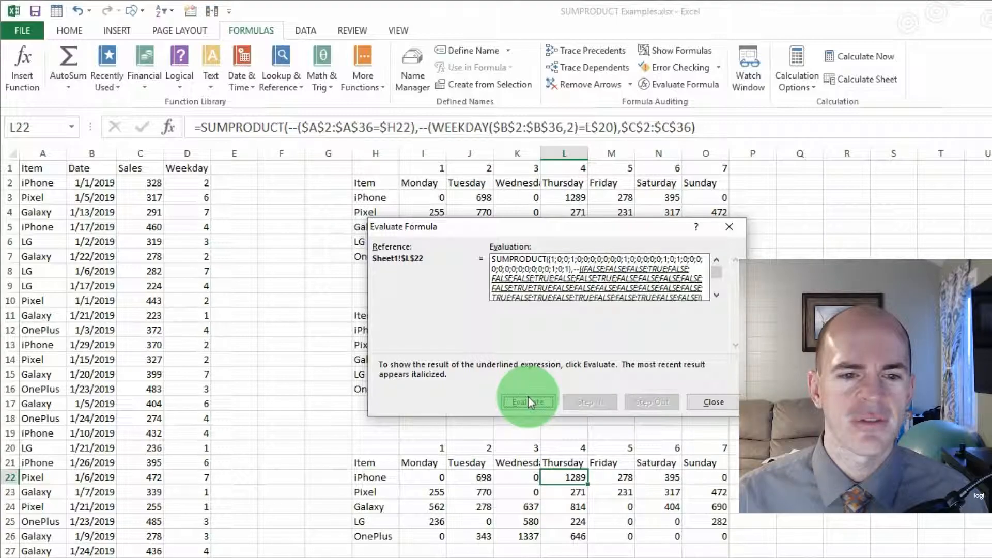
left_click(718, 295)
left_click(718, 296)
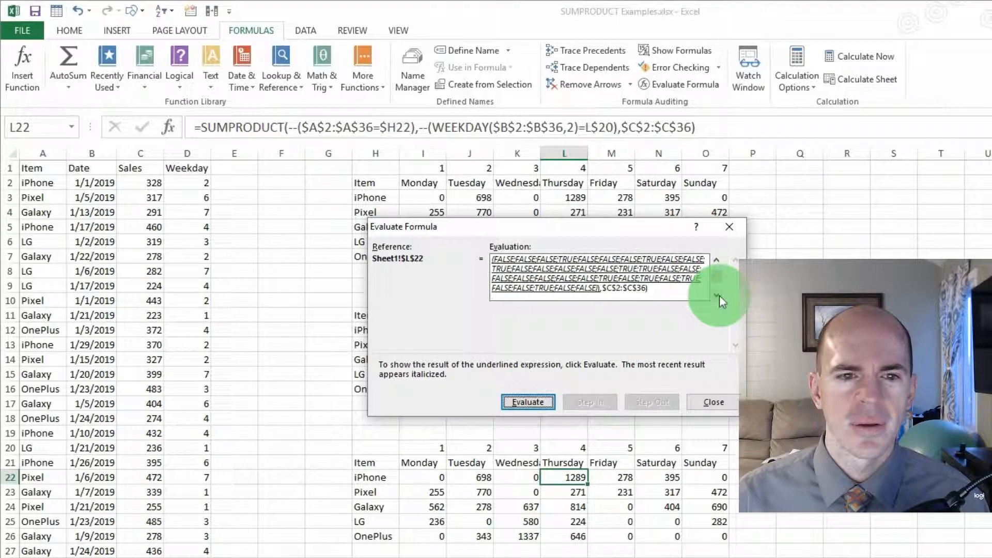
left_click(715, 262)
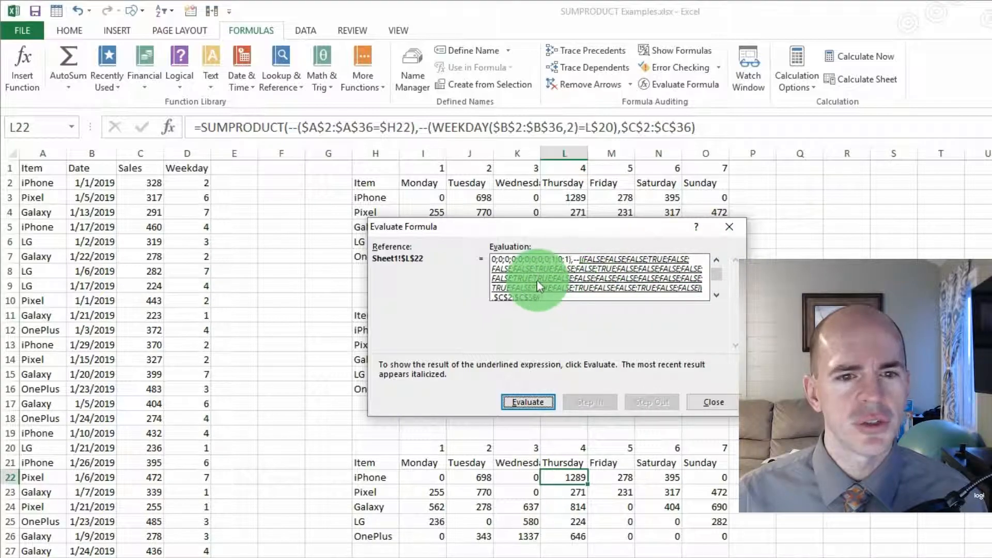
left_click(716, 265)
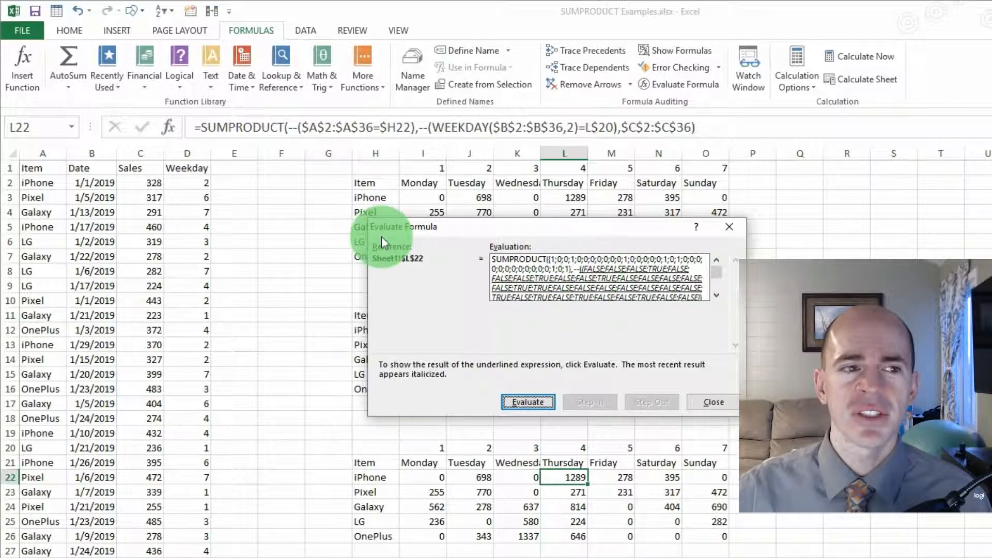
left_click(717, 295)
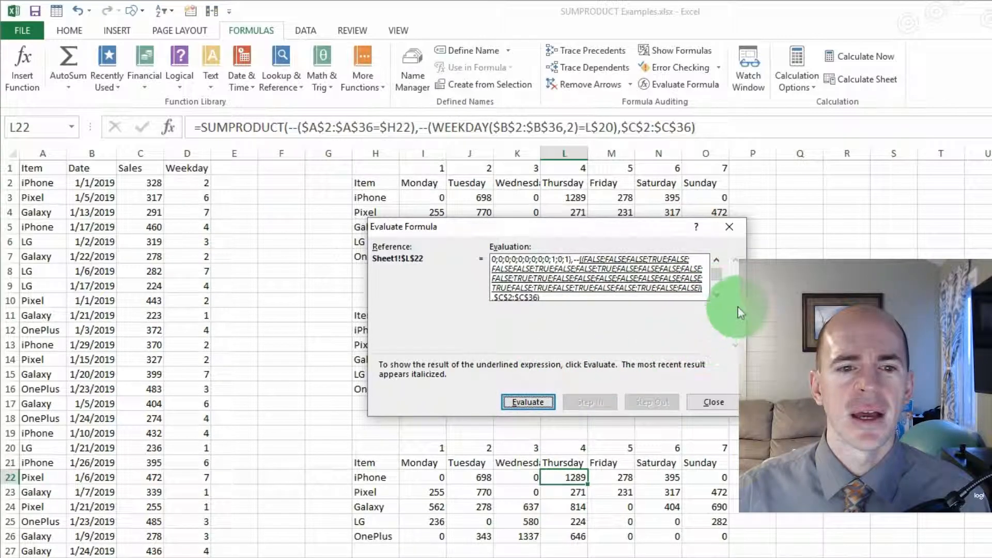
left_click(717, 296)
Evaluate the rest of the L22 formula to its final result, close the evaluation, and select I22
left_click(527, 402)
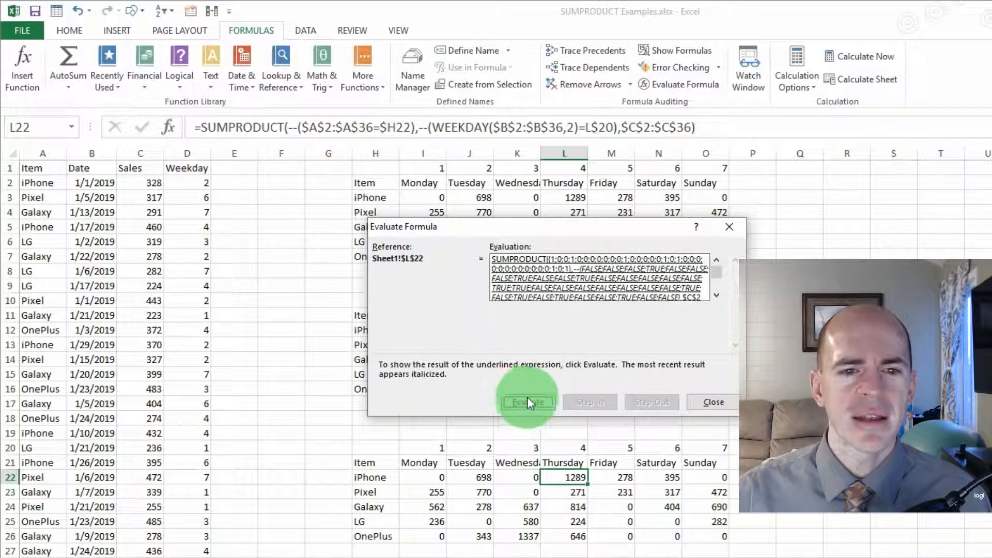
left_click(717, 296)
left_click(717, 296)
left_click(717, 296)
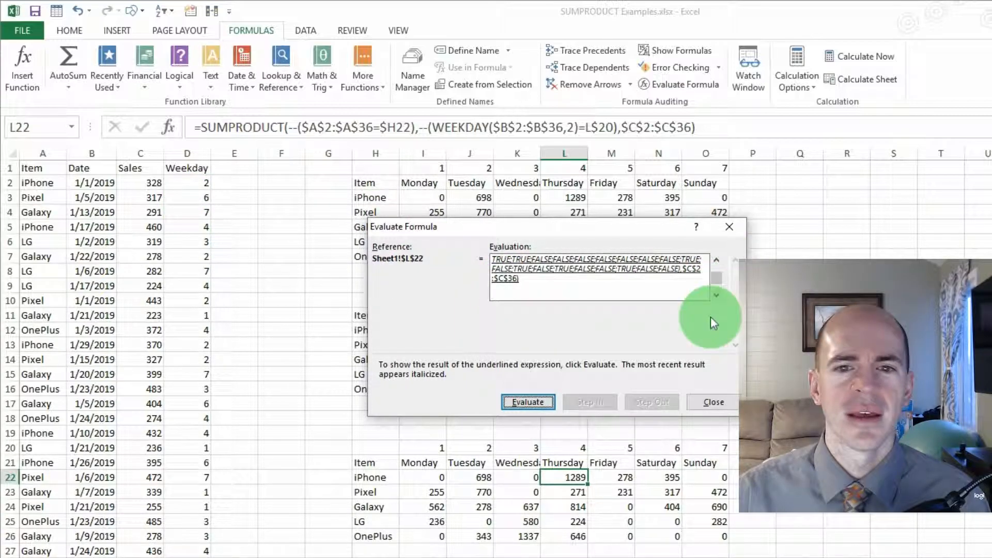
left_click(523, 404)
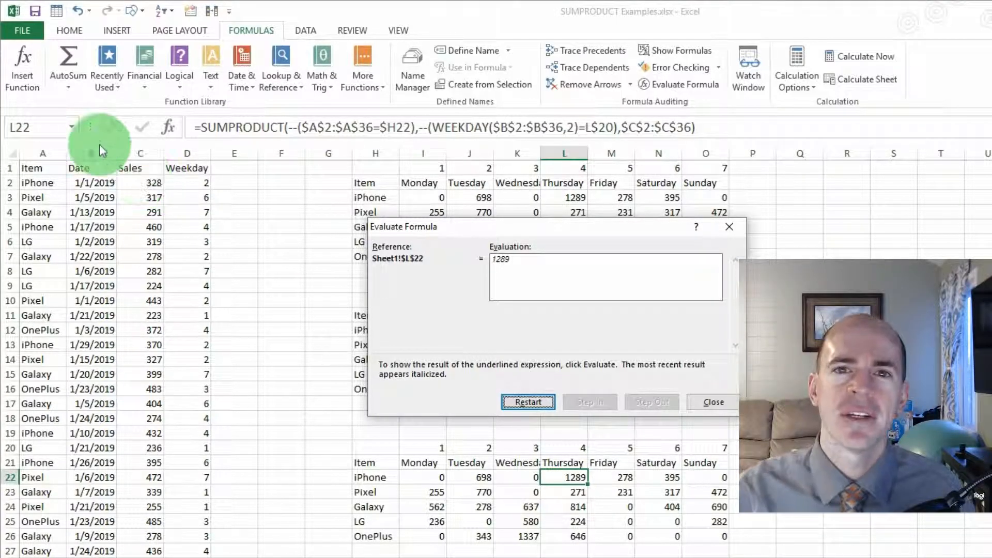
left_click(705, 401)
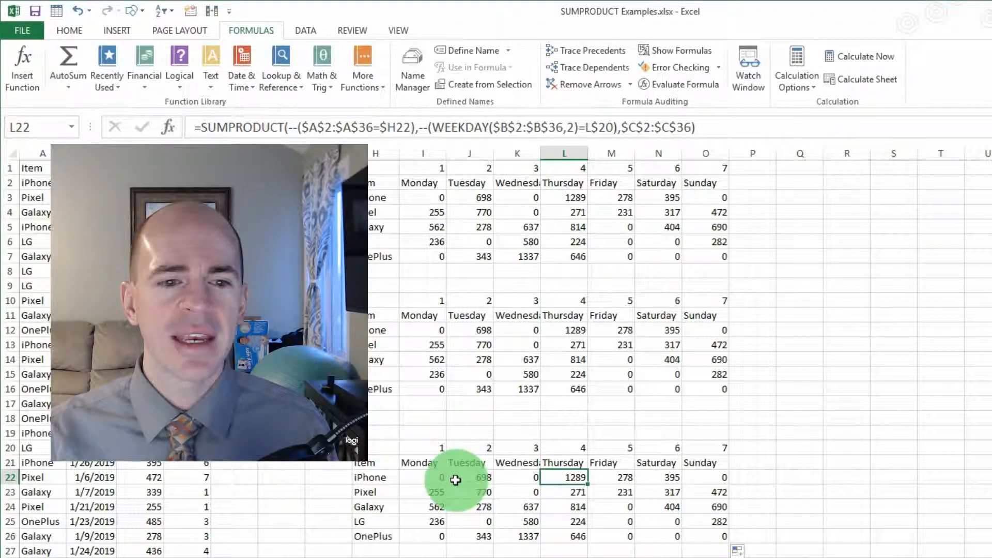
left_click(425, 476)
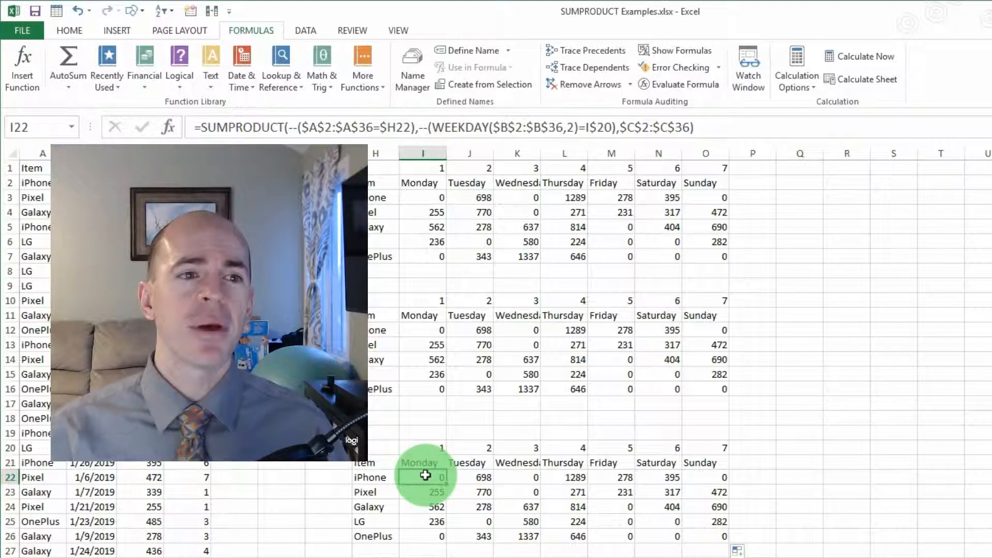